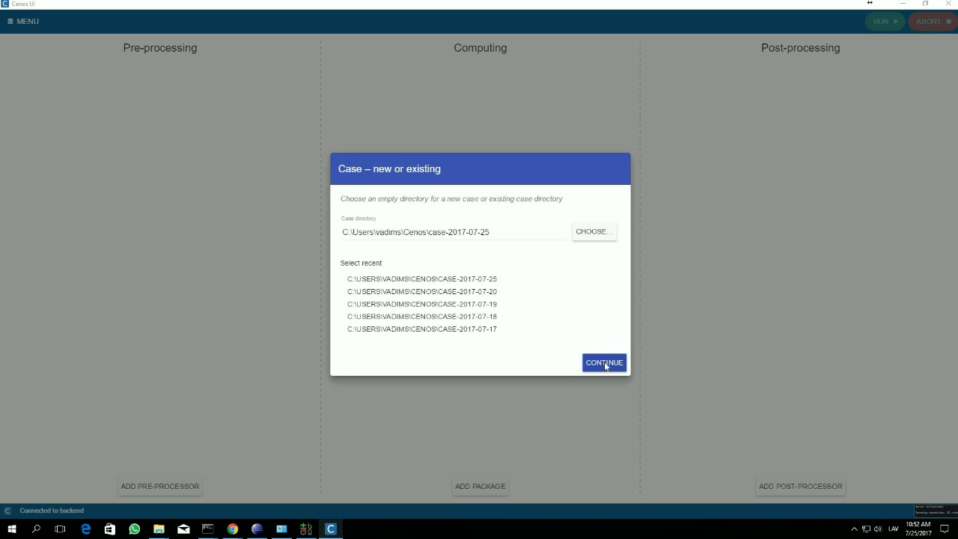
# Open the case directory case-2017-07-25 and launch Salome as its newly added pre-processor
pyautogui.click(604, 363)
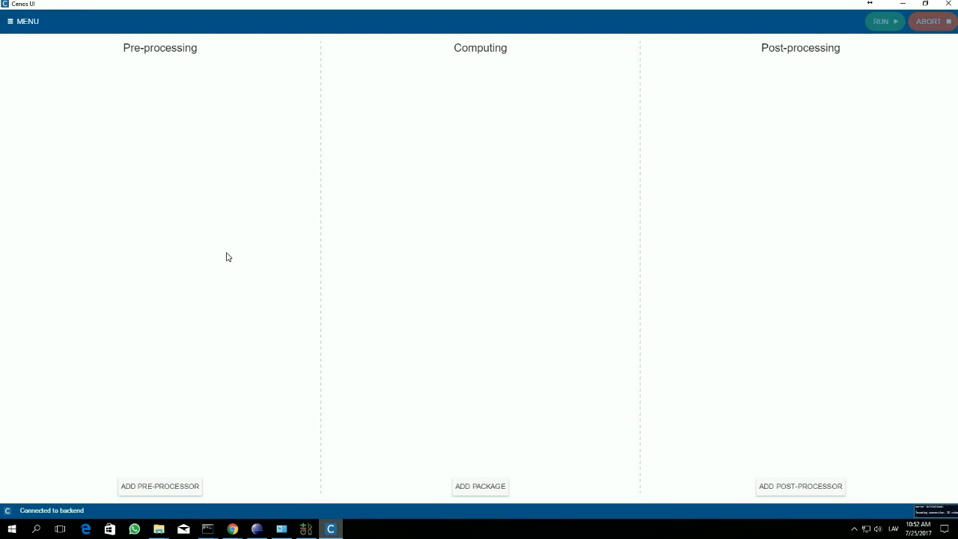
pyautogui.click(161, 486)
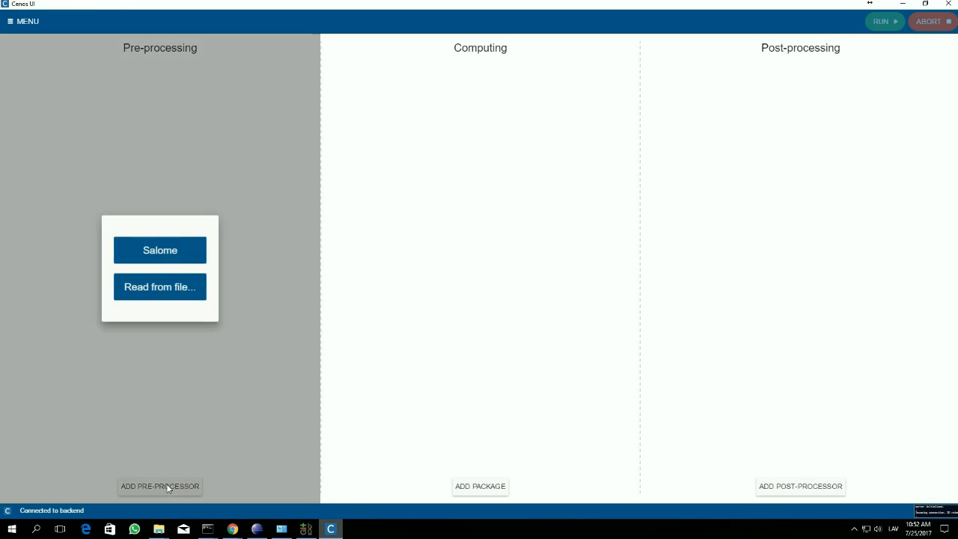
pyautogui.click(168, 251)
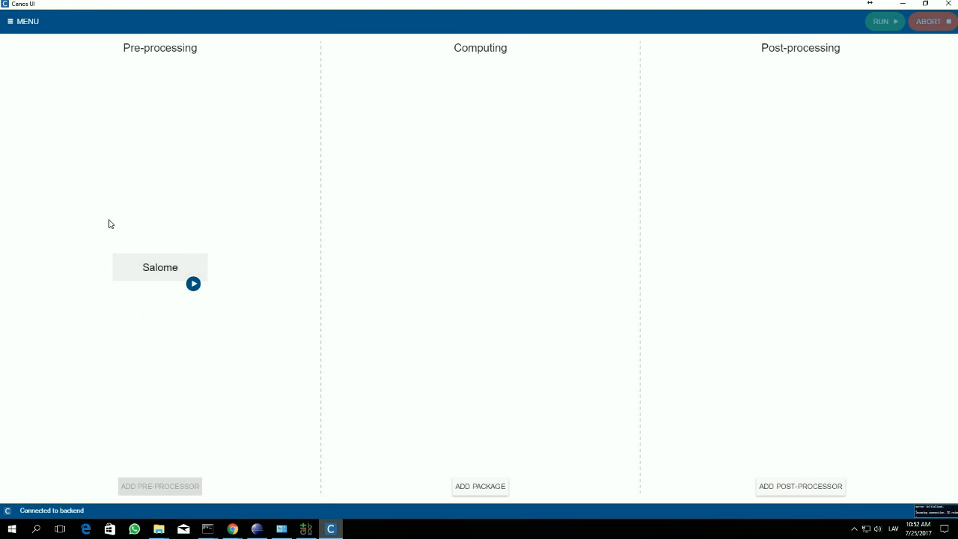
pyautogui.click(193, 284)
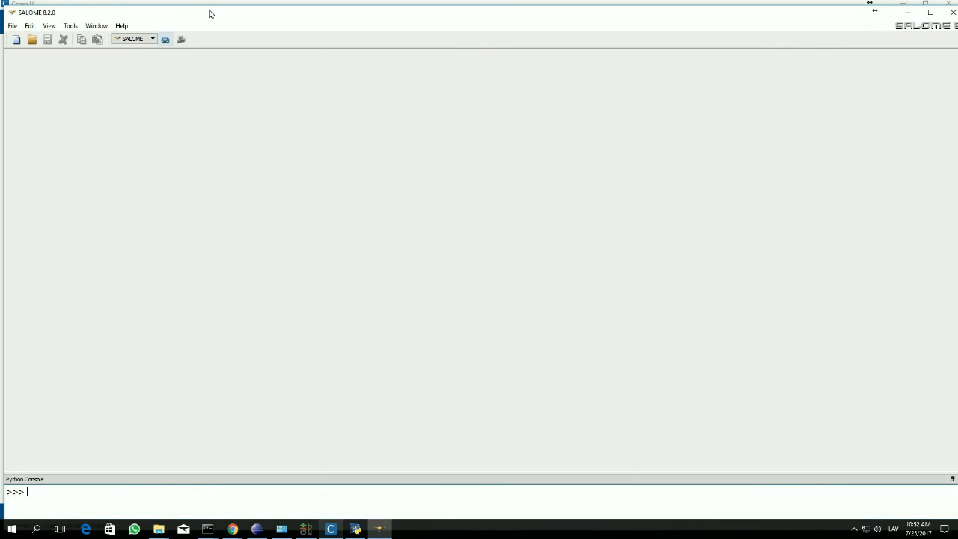
# Maximize the Salome window and create a new study with the Geometry module activated
pyautogui.doubleClick(210, 13)
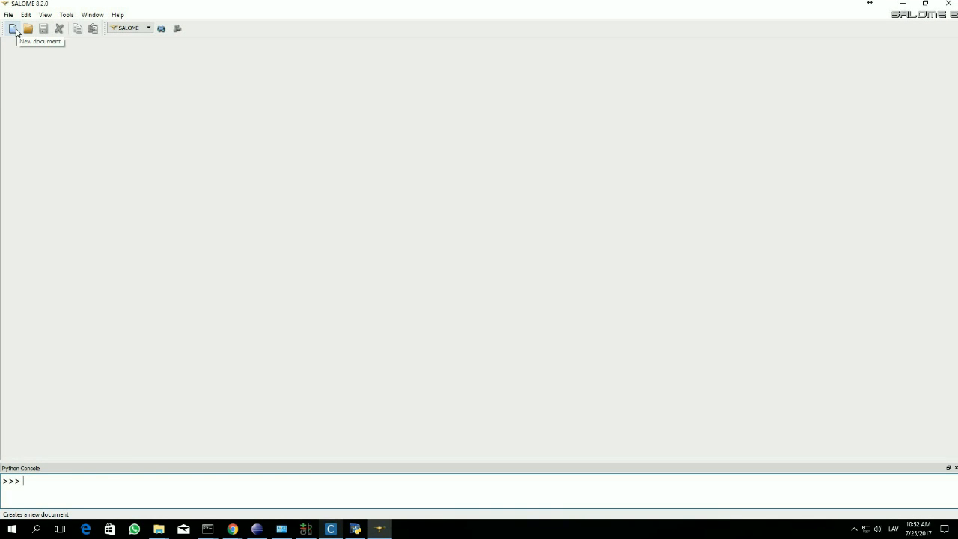
pyautogui.click(14, 30)
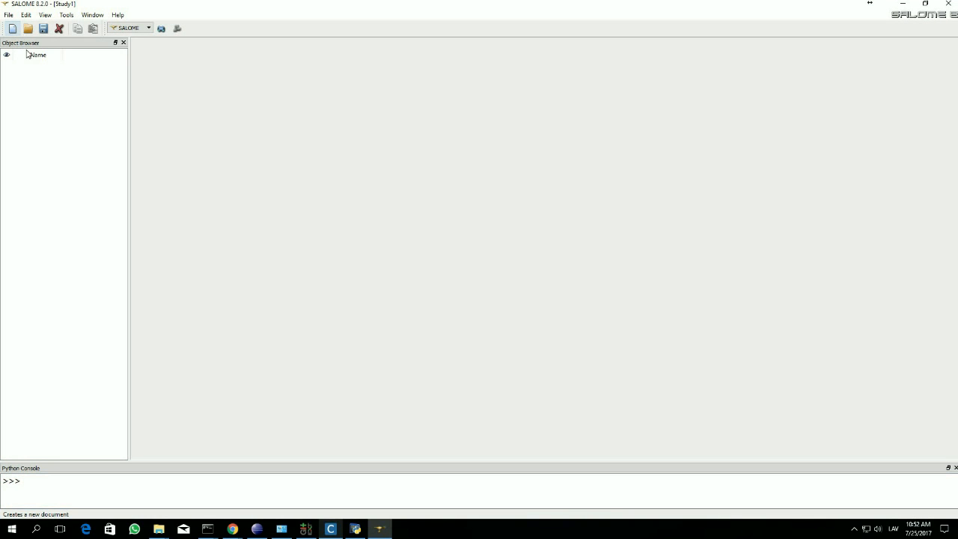
pyautogui.click(161, 30)
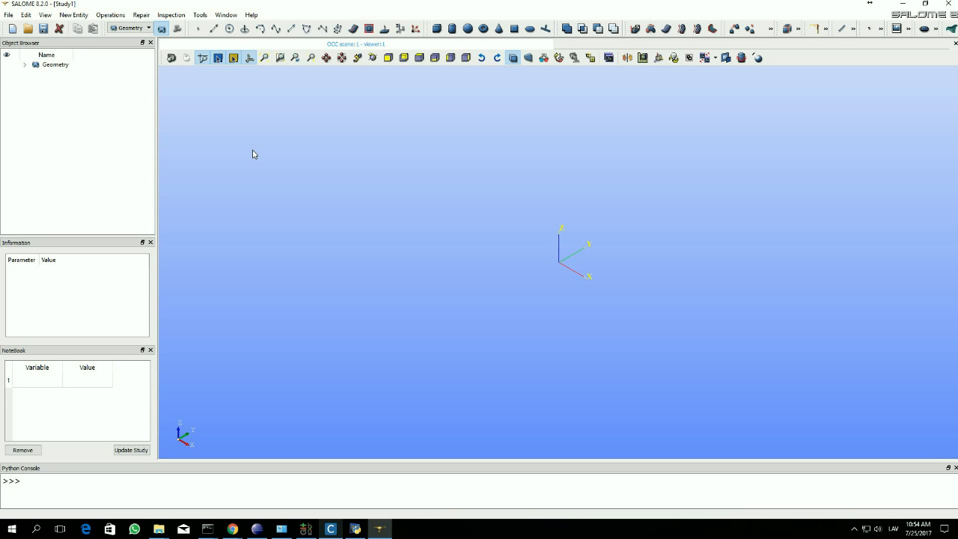
# Create a box at the origin with dimensions Dx 110, Dy 20 and Dz 1.5
pyautogui.click(438, 29)
pyautogui.doubleClick(413, 272)
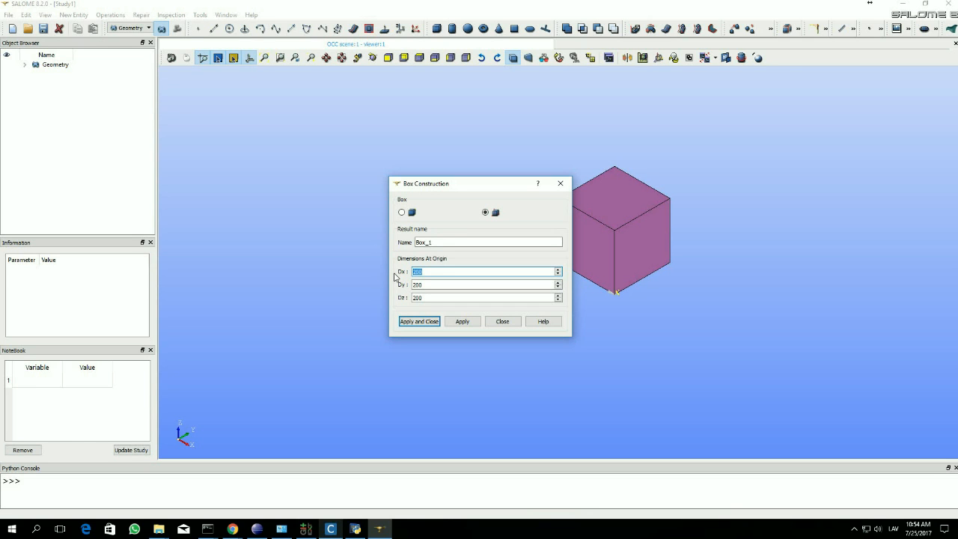
pyautogui.write('110')
pyautogui.doubleClick(412, 284)
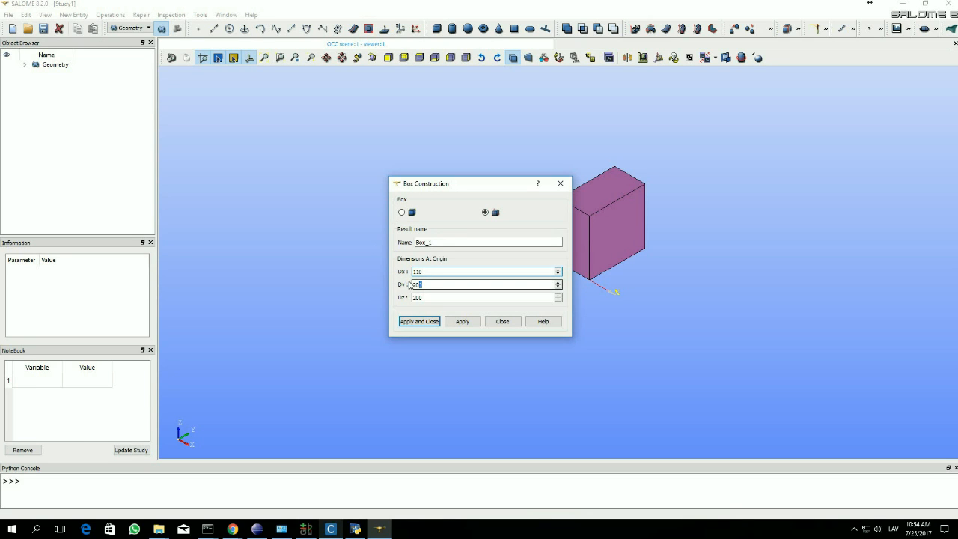
pyautogui.write('20')
pyautogui.doubleClick(413, 298)
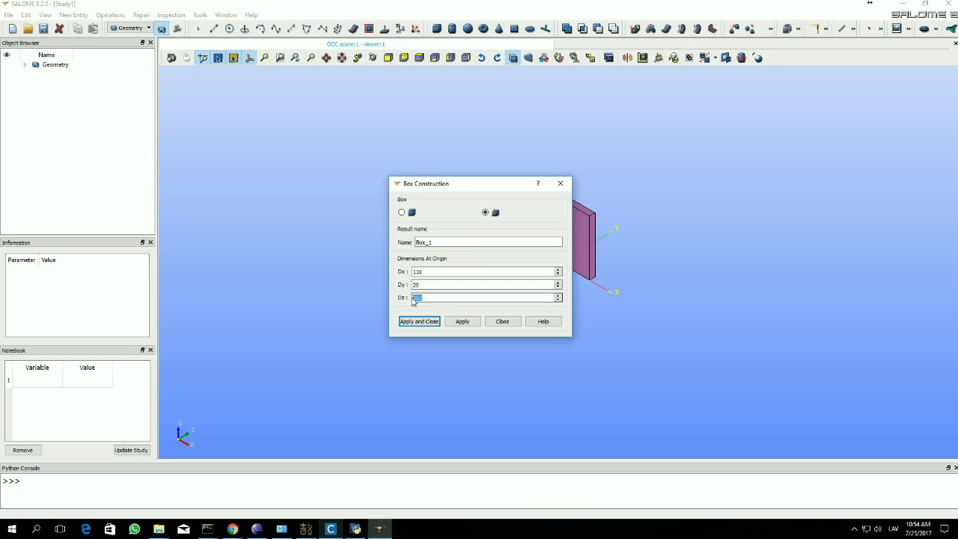
pyautogui.write('4')
pyautogui.write('.5')
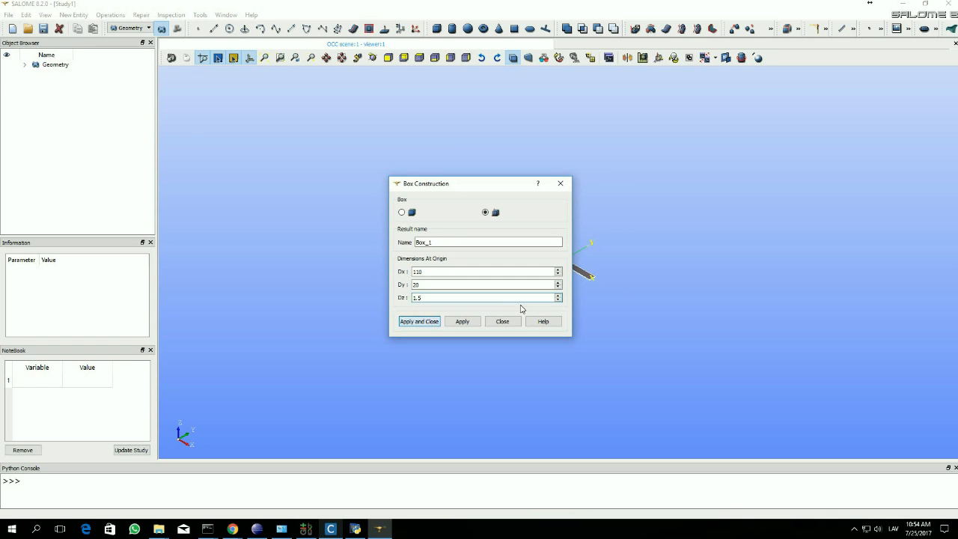
pyautogui.press('Return')
pyautogui.scroll(5, 597, 268)
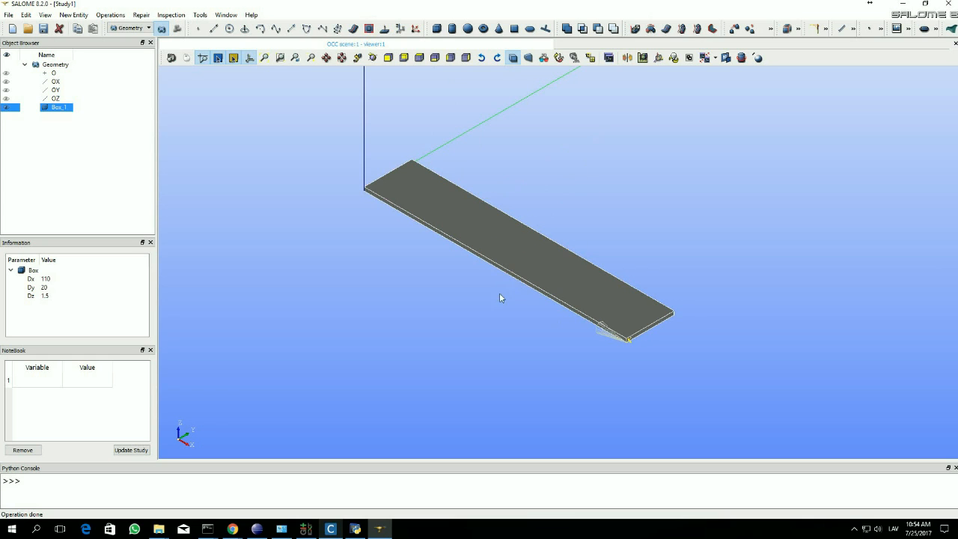
# Switch the 3D viewer's interaction style and rotate the view of the plate
pyautogui.moveTo(547, 240); pyautogui.dragTo(500, 294)
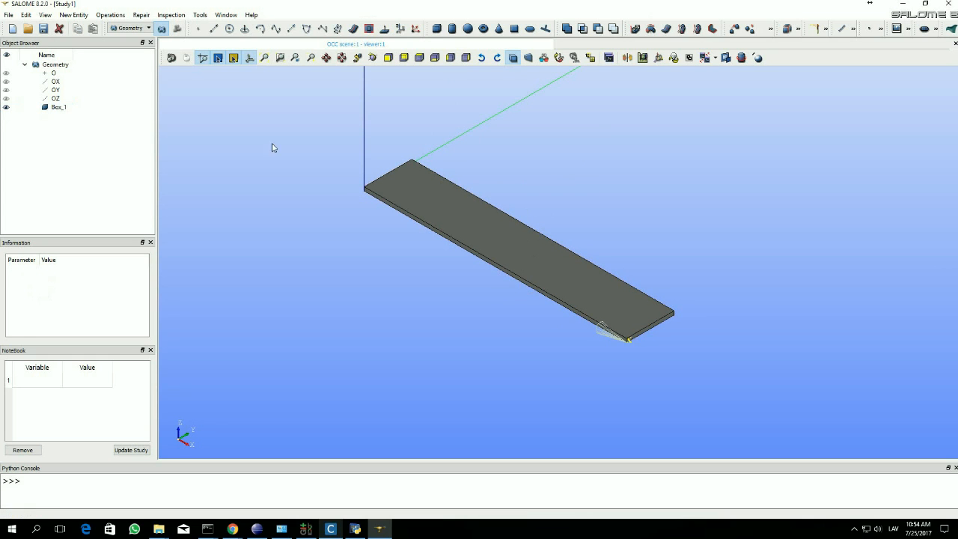
pyautogui.click(187, 60)
pyautogui.moveTo(489, 268); pyautogui.dragTo(375, 233)
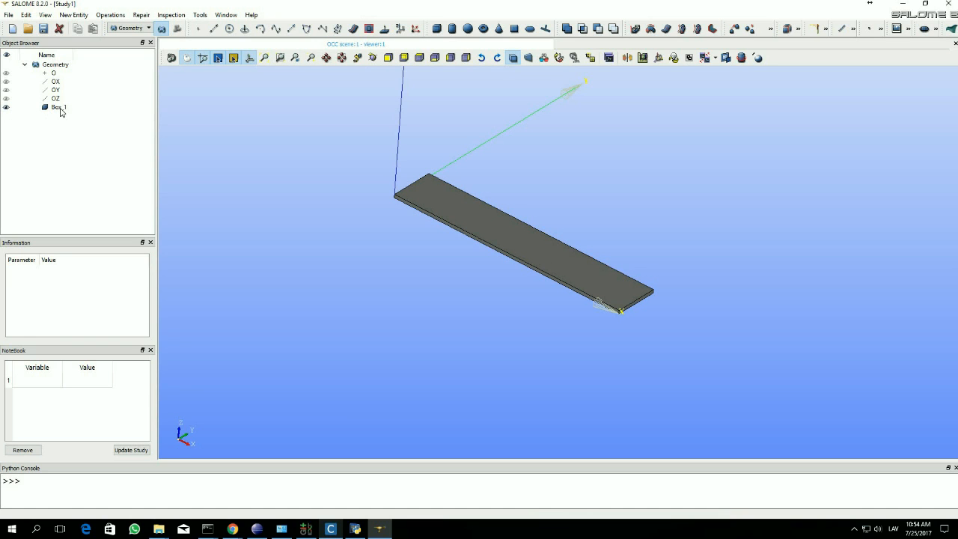
# Toggle the visibility of Box_1 off and on to check how hiding and showing works
pyautogui.click(7, 110)
pyautogui.click(6, 109)
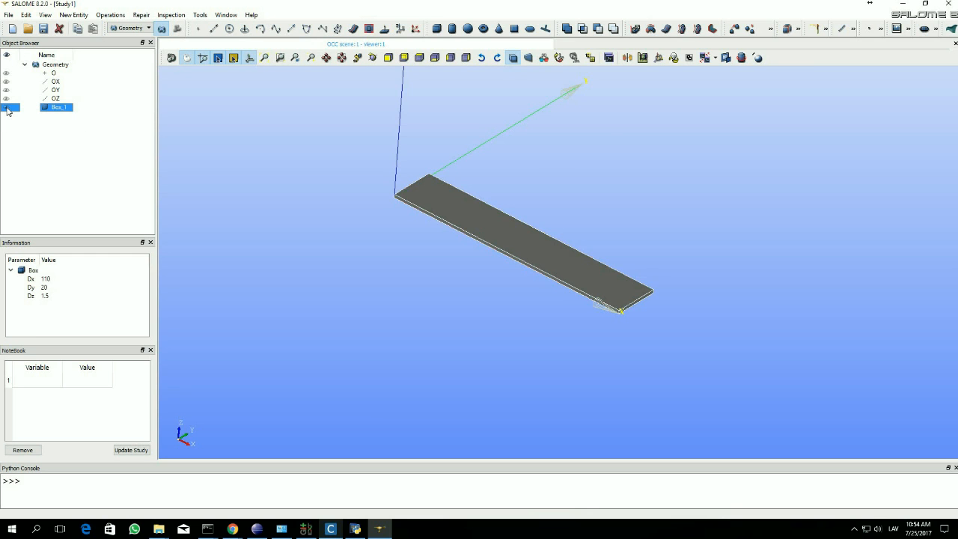
pyautogui.click(7, 109)
pyautogui.click(7, 109)
pyautogui.click(6, 109)
pyautogui.click(7, 109)
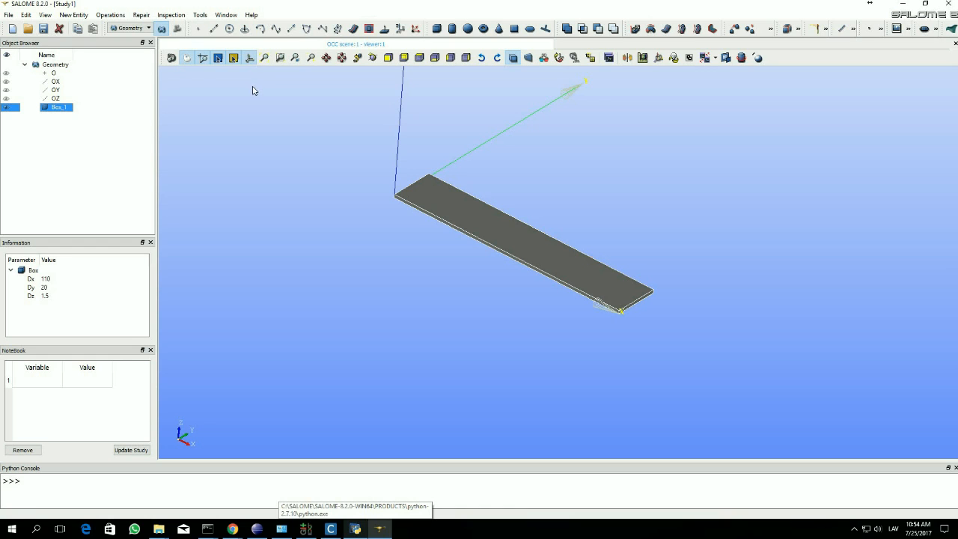
# Create a point at coordinates X 16, Y 4.5, Z 0
pyautogui.click(199, 32)
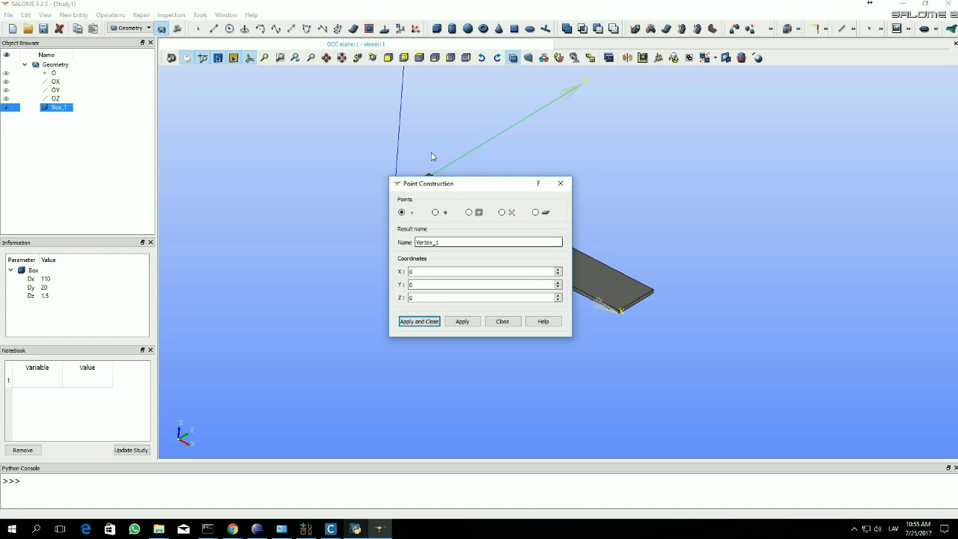
pyautogui.click(378, 236)
pyautogui.write('16')
pyautogui.press('Tab')
pyautogui.write('4,')
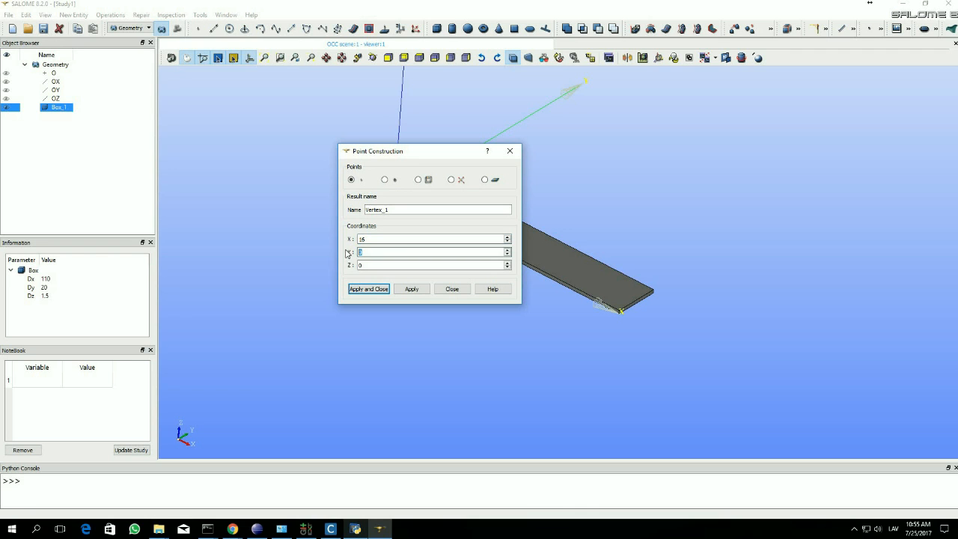
pyautogui.write('5')
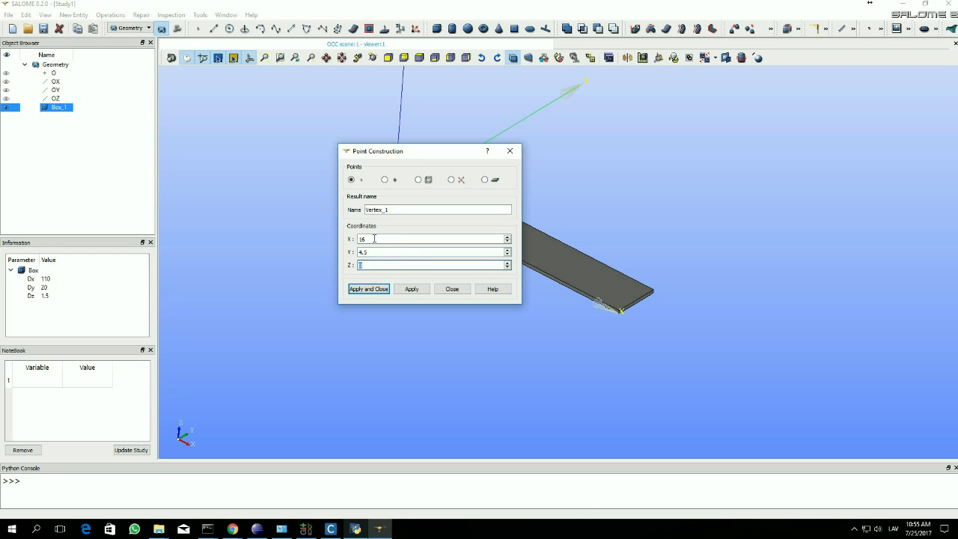
pyautogui.click(413, 291)
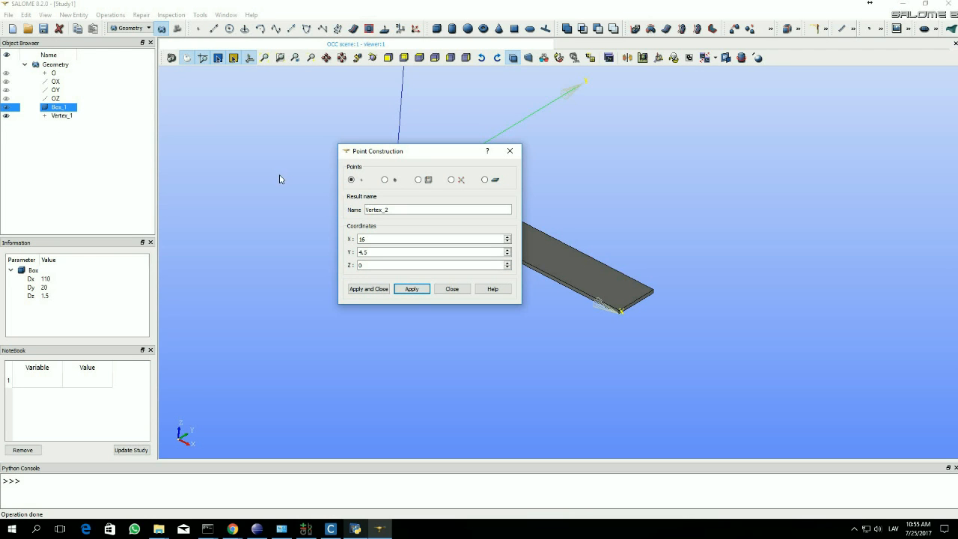
# Create a second point at coordinates X 18, Y 16.1, Z 1.5
pyautogui.moveTo(373, 241); pyautogui.dragTo(348, 255)
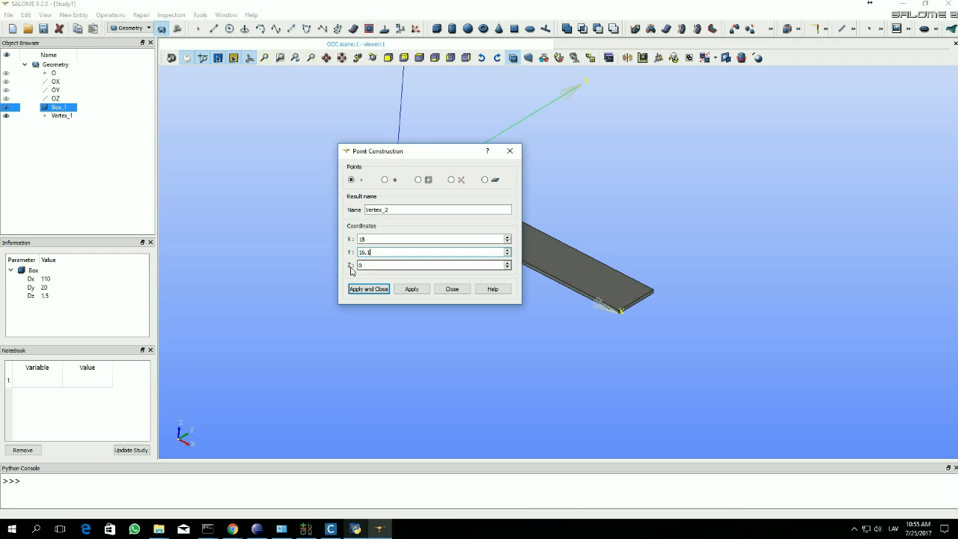
pyautogui.write('1.5')
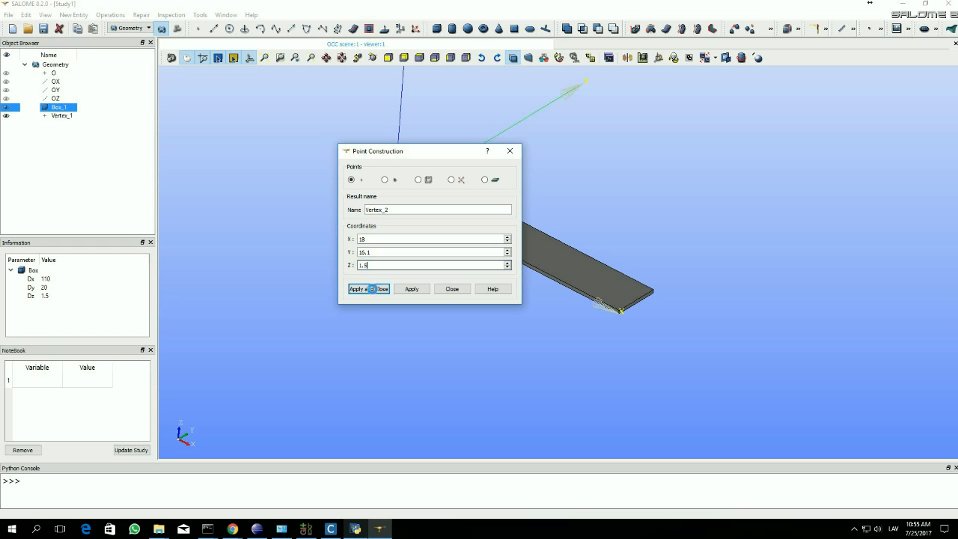
pyautogui.press('Return')
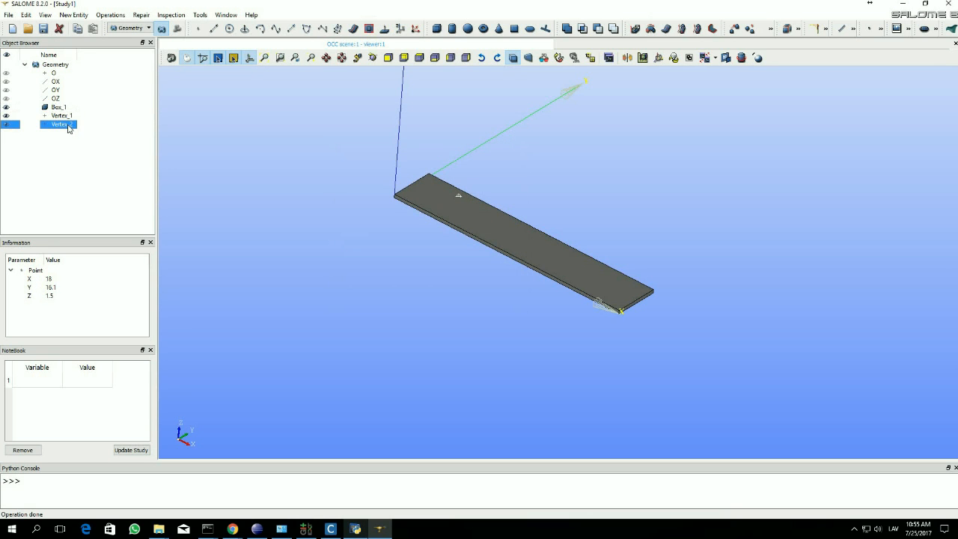
# Build a second box from two diagonal points, using Vertex_1 as Point 1 and Vertex_2 as Point 2
pyautogui.click(61, 116)
pyautogui.scroll(-2, 228, 112)
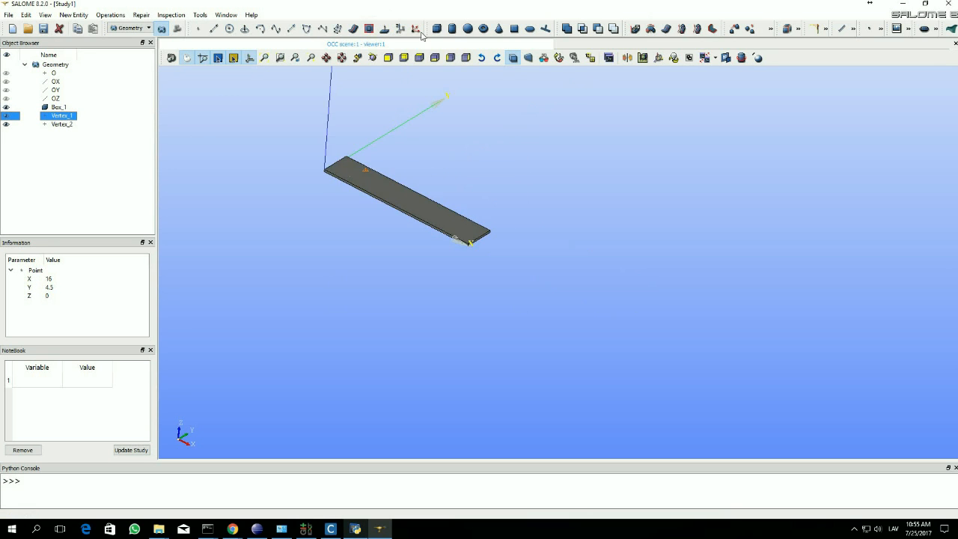
pyautogui.click(437, 29)
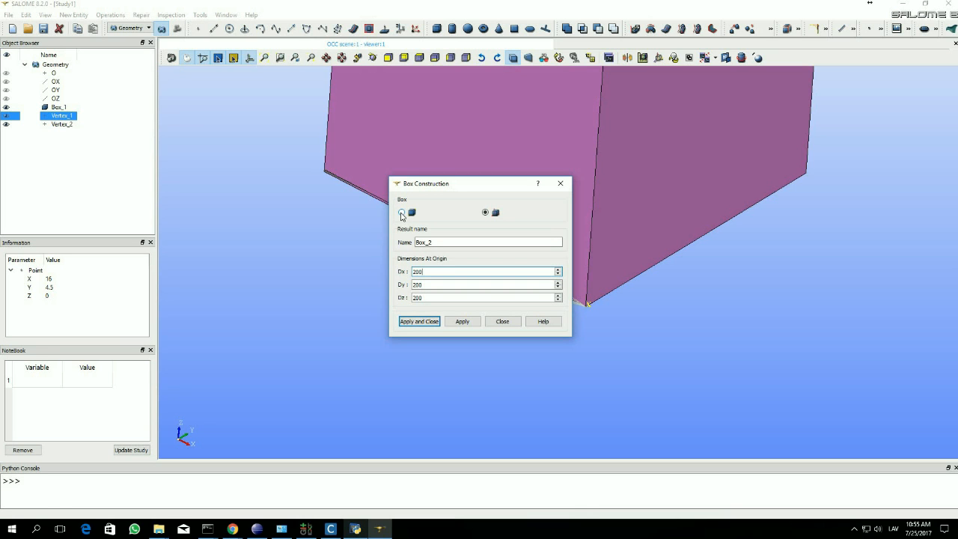
pyautogui.click(402, 214)
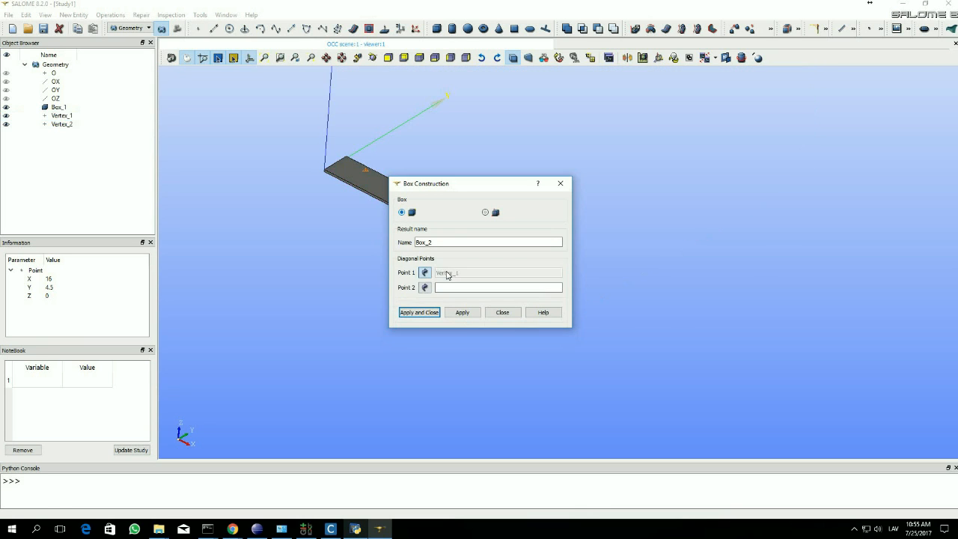
pyautogui.click(424, 273)
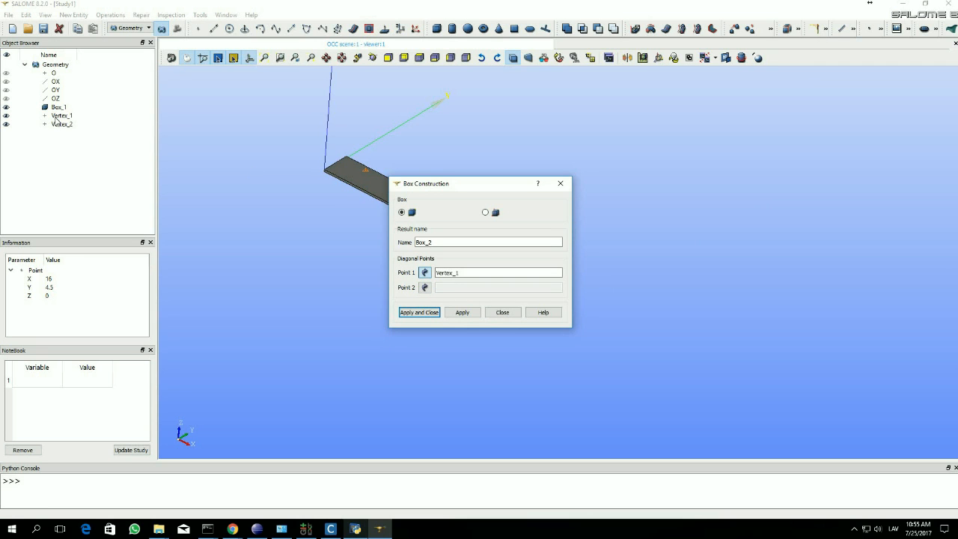
pyautogui.click(420, 286)
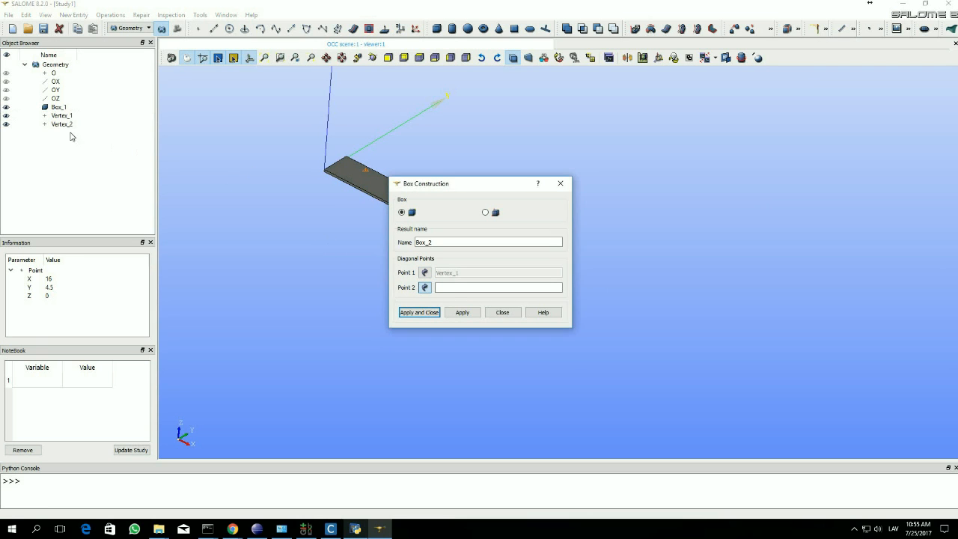
pyautogui.click(365, 171)
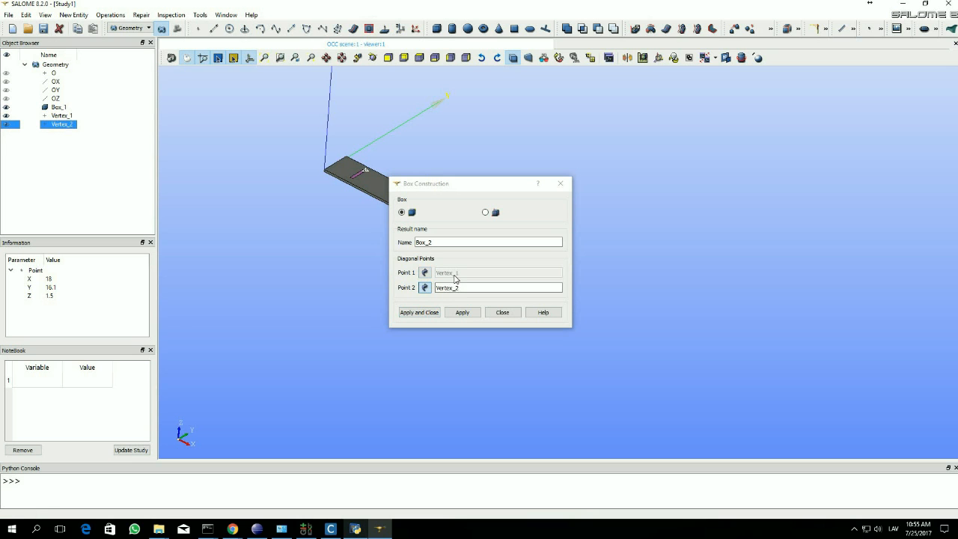
pyautogui.click(419, 312)
# Hide Box_1 and start a 3D fillet with Box_2 as the main object and a radius of 0.5
pyautogui.scroll(5, 367, 176)
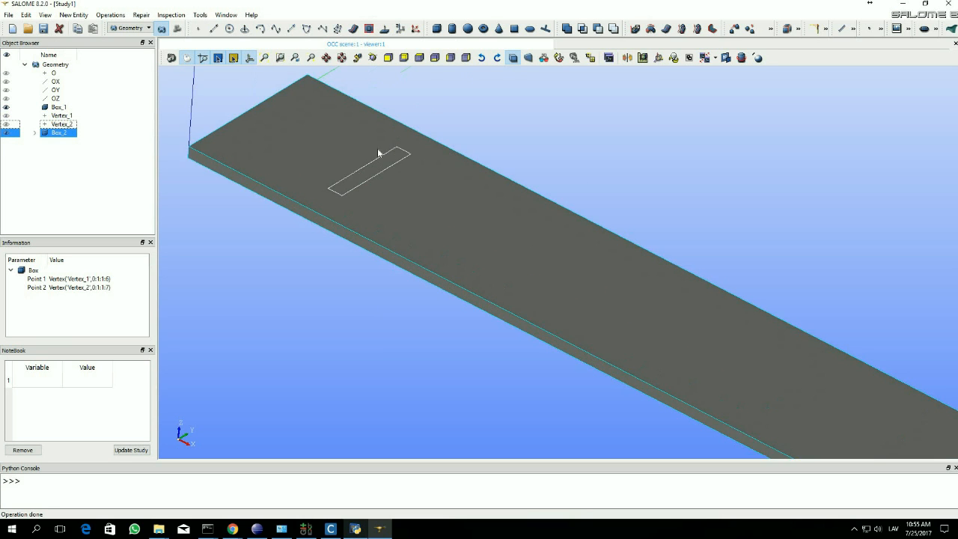
pyautogui.click(6, 107)
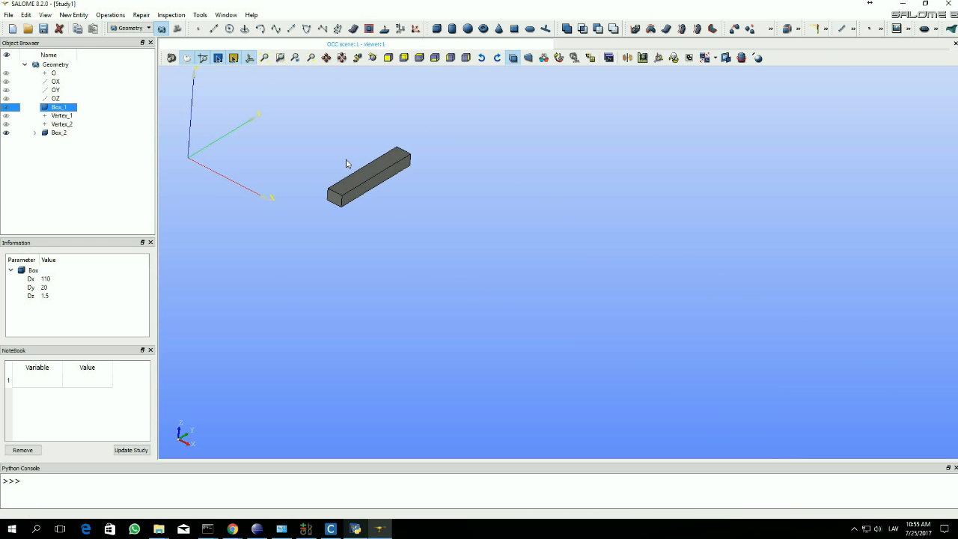
pyautogui.click(827, 30)
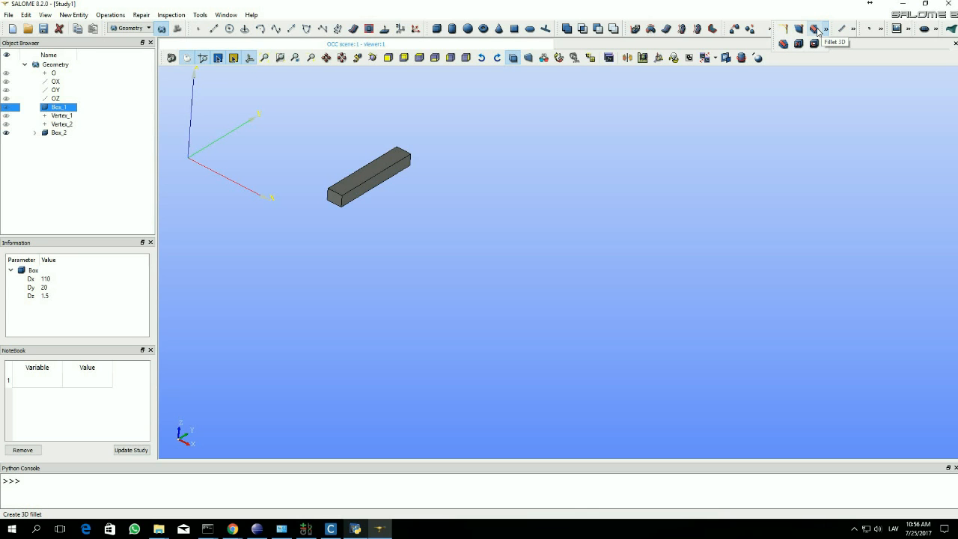
pyautogui.click(818, 30)
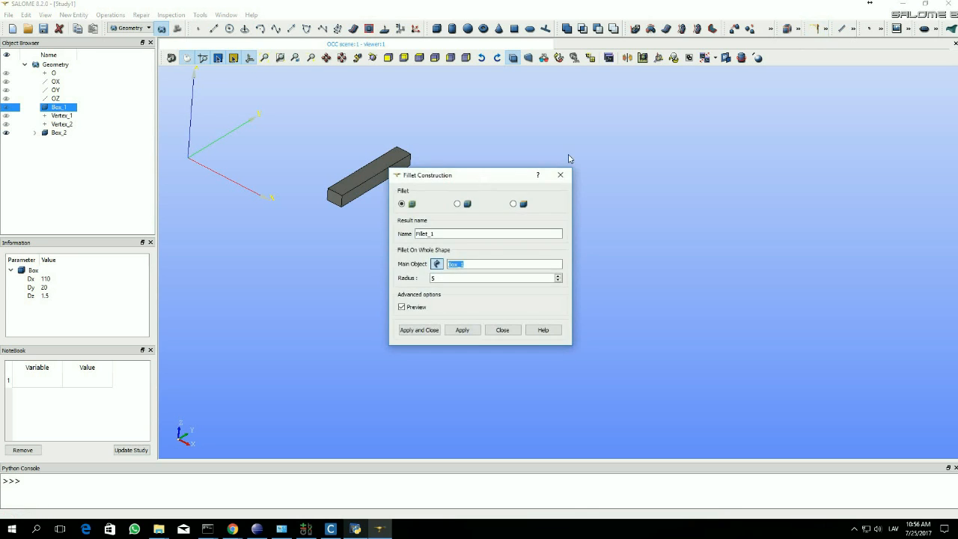
pyautogui.moveTo(544, 168); pyautogui.dragTo(569, 139)
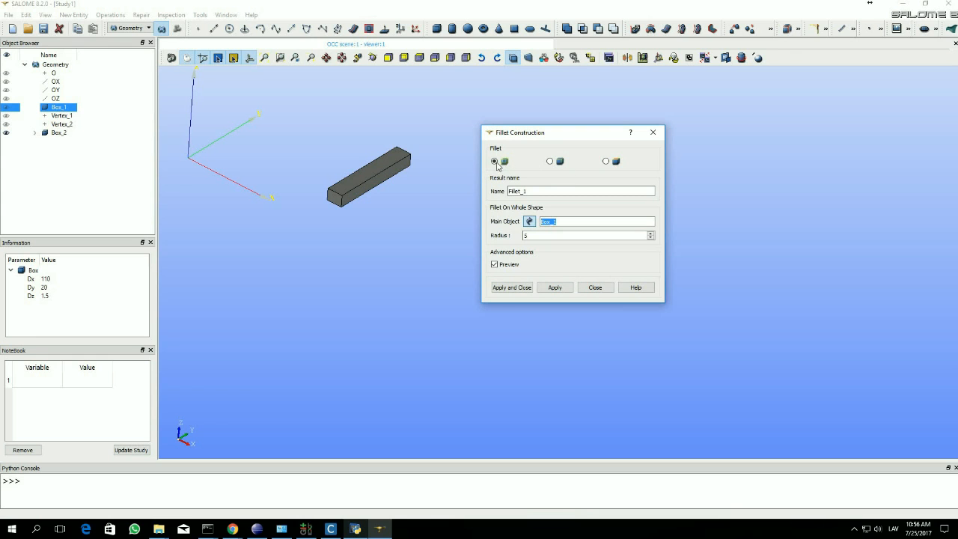
pyautogui.click(541, 235)
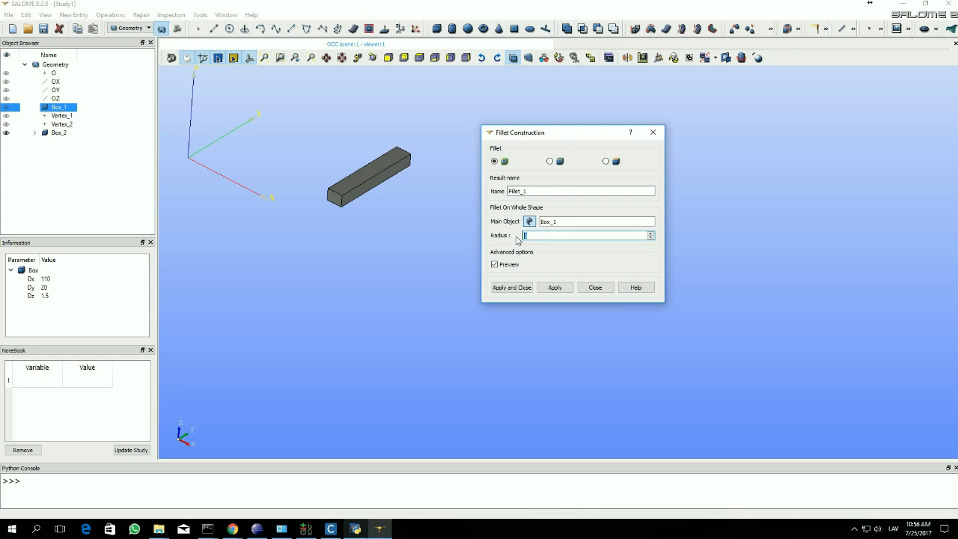
pyautogui.write('0')
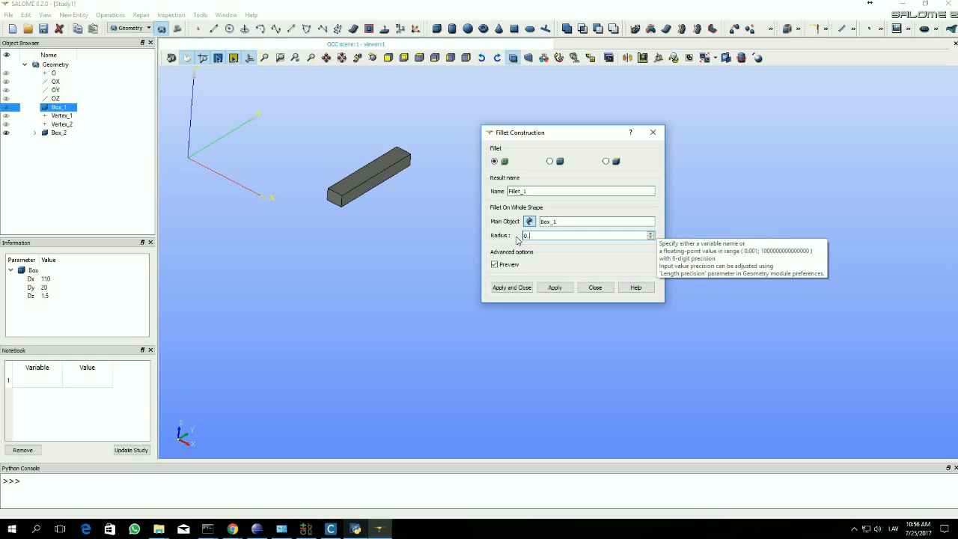
pyautogui.write('.5')
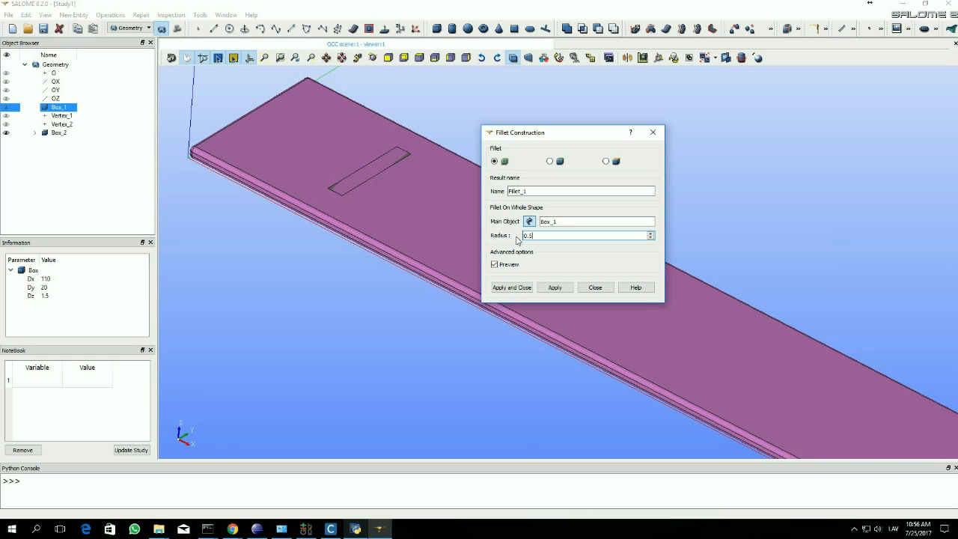
pyautogui.click(57, 132)
pyautogui.scroll(3, 293, 177)
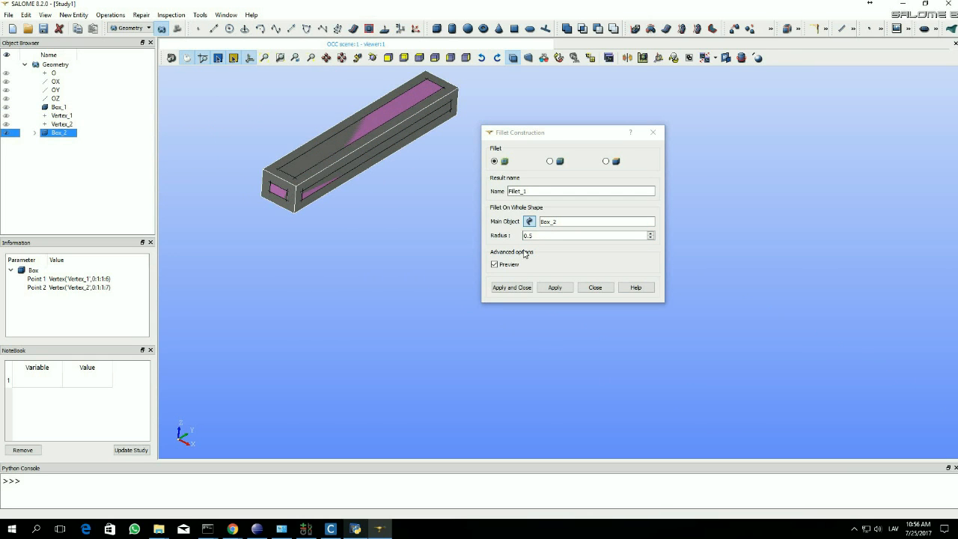
# Switch the fillet to selected edges and pick the four vertical corner edges of Box_2
pyautogui.click(551, 162)
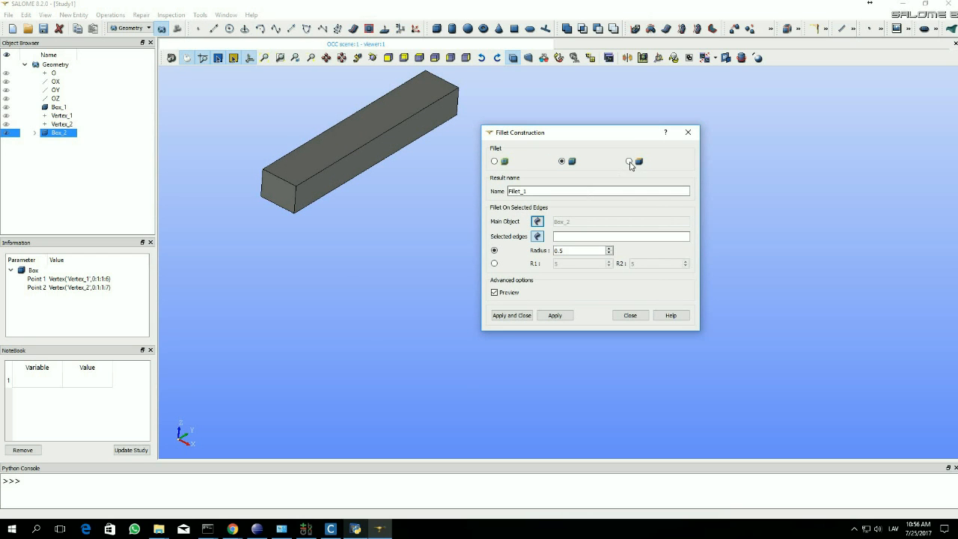
pyautogui.click(630, 162)
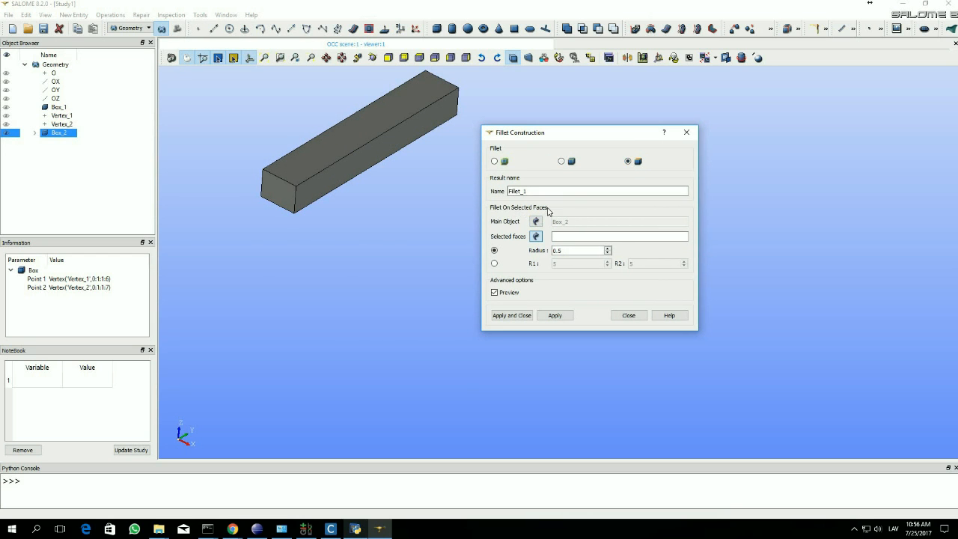
pyautogui.click(562, 163)
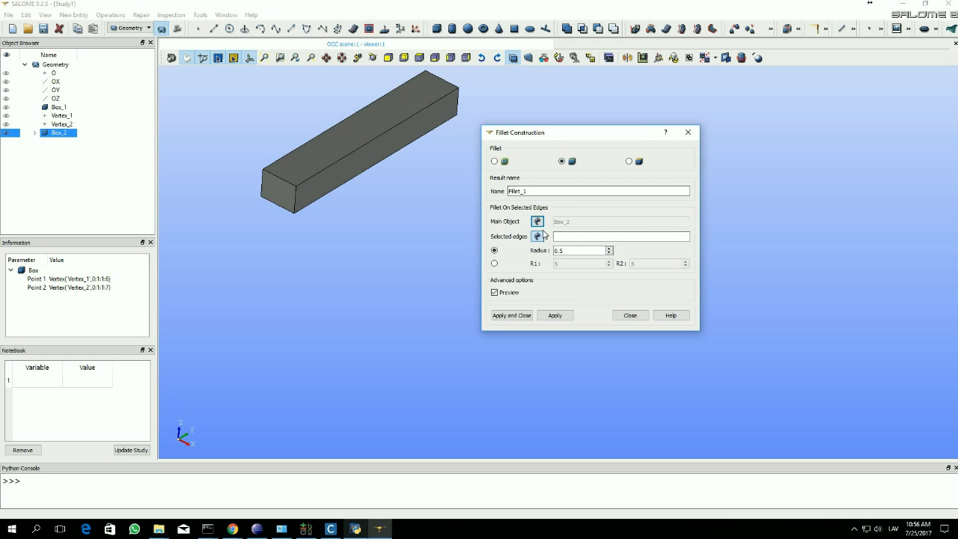
pyautogui.click(294, 199)
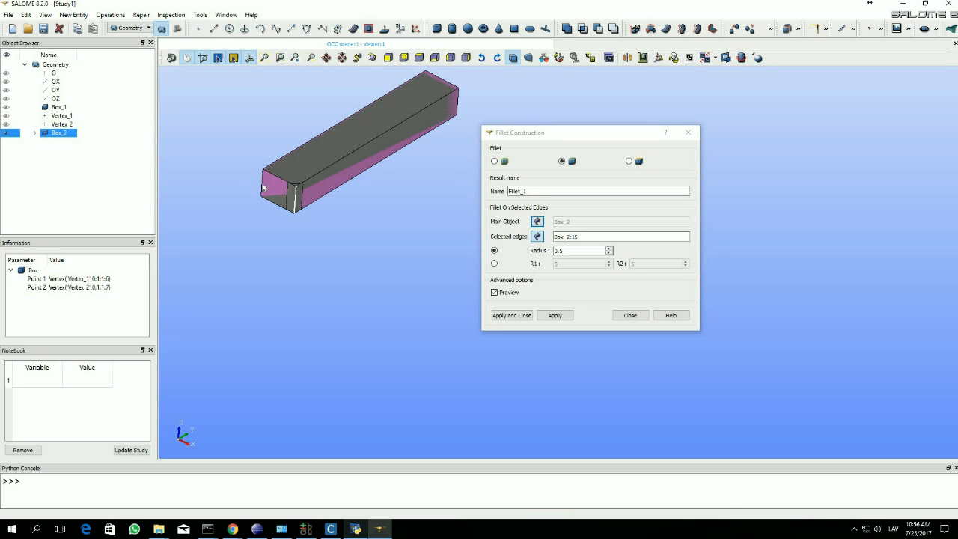
pyautogui.moveTo(385, 195); pyautogui.dragTo(396, 164)
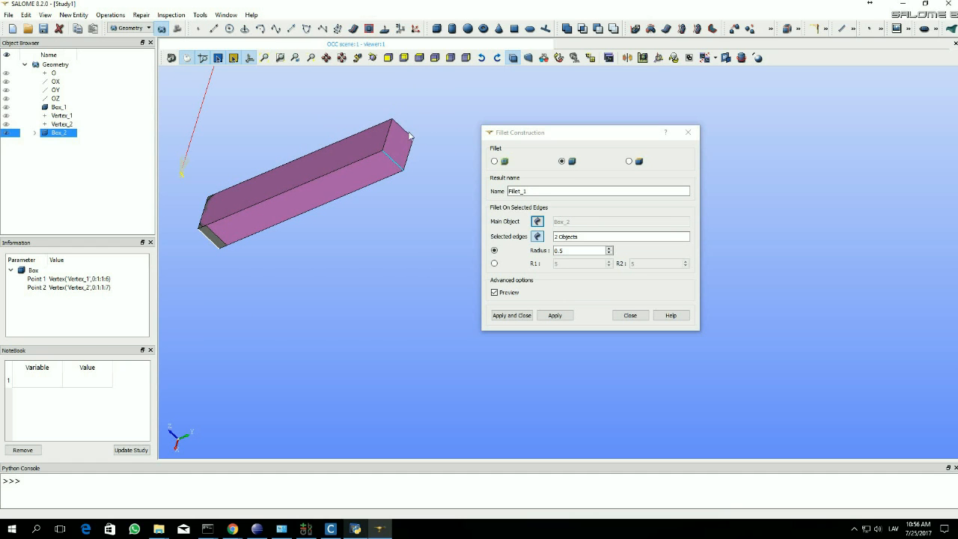
pyautogui.keyDown('shift'); pyautogui.click(407, 133); pyautogui.keyUp('shift')
pyautogui.keyDown('shift'); pyautogui.click(342, 172); pyautogui.keyUp('shift')
pyautogui.moveTo(389, 179); pyautogui.dragTo(361, 207)
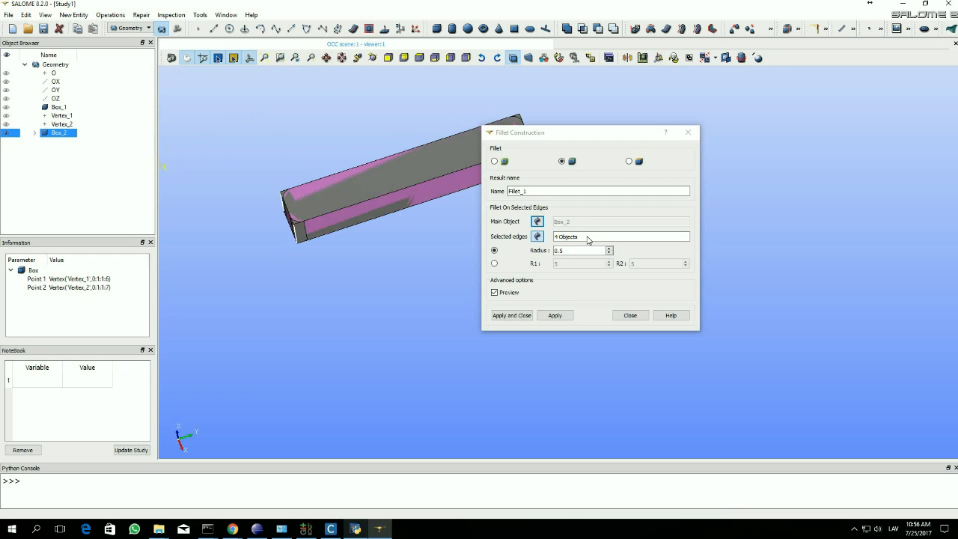
# Set the fillet radius to 0.8 and create the fillet on the selected edges
pyautogui.doubleClick(583, 250)
pyautogui.write('8')
pyautogui.click(512, 315)
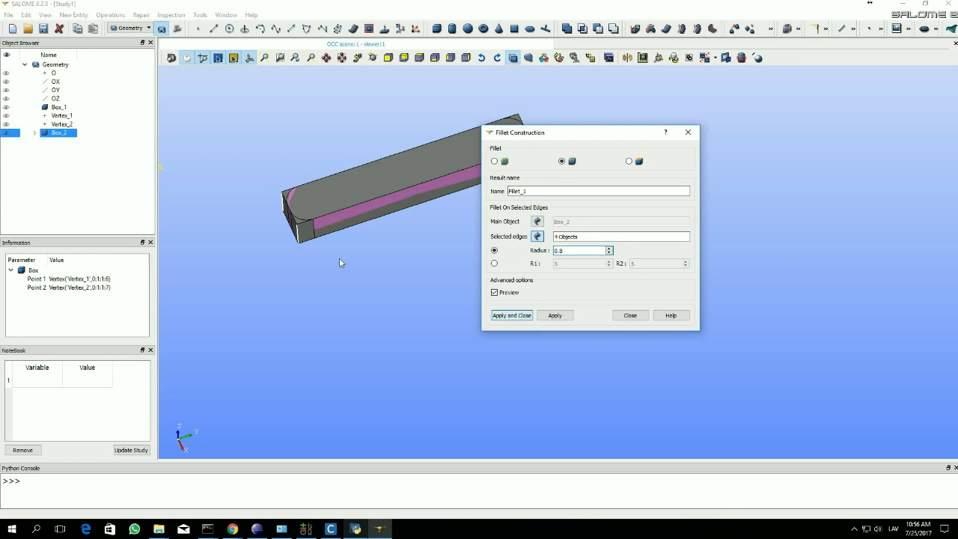
pyautogui.moveTo(381, 259); pyautogui.dragTo(359, 212)
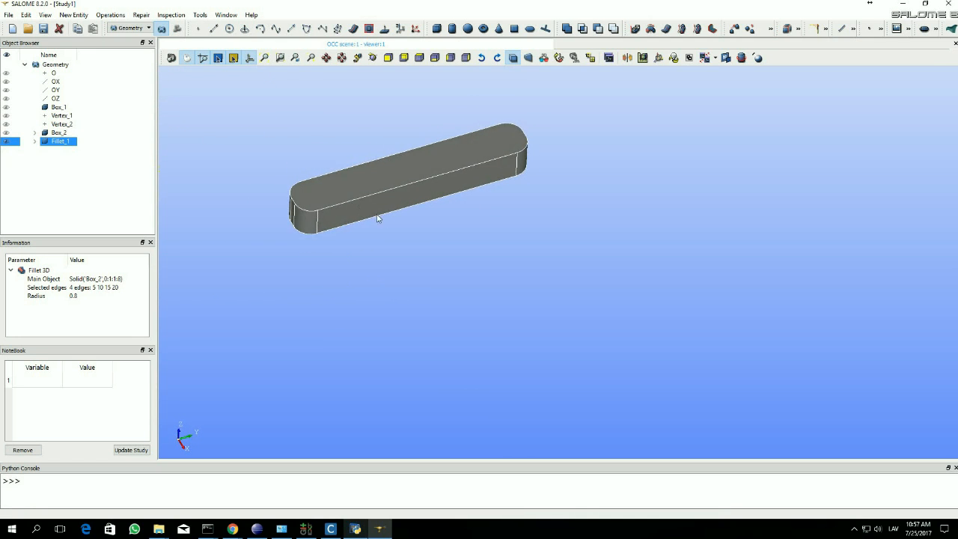
# Set up a simple multi-translation of Fillet_1 with a step of 12.62 and 7 repetitions
pyautogui.scroll(-11, 361, 209)
pyautogui.scroll(3, 381, 214)
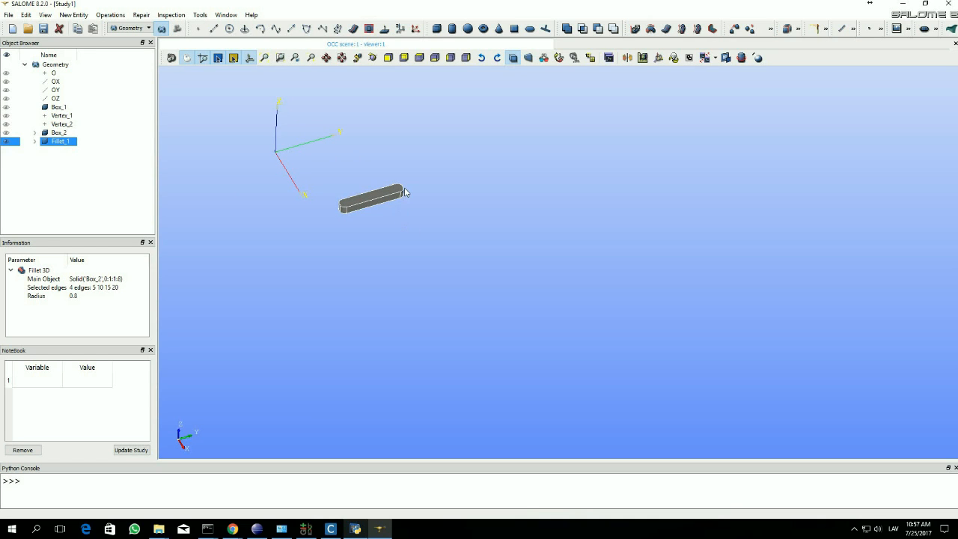
pyautogui.click(771, 30)
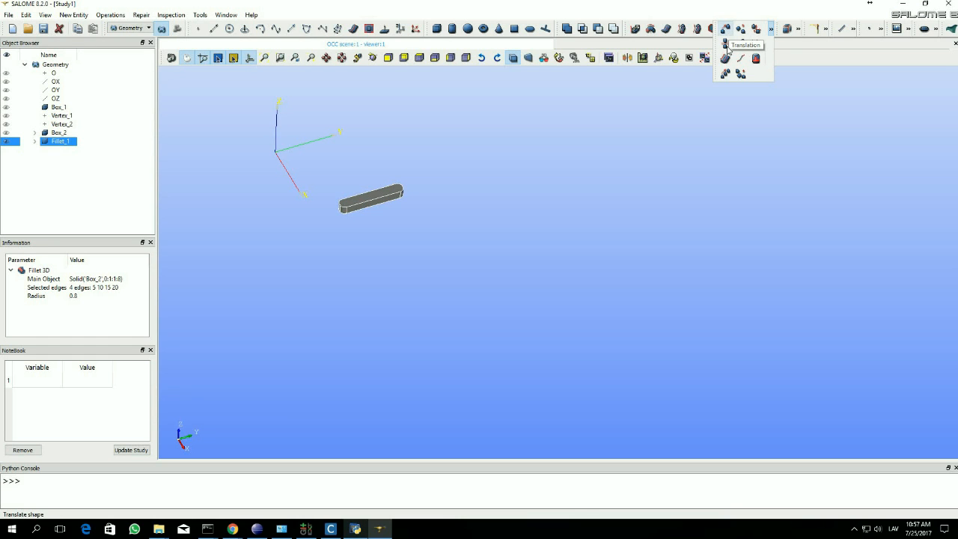
pyautogui.click(771, 30)
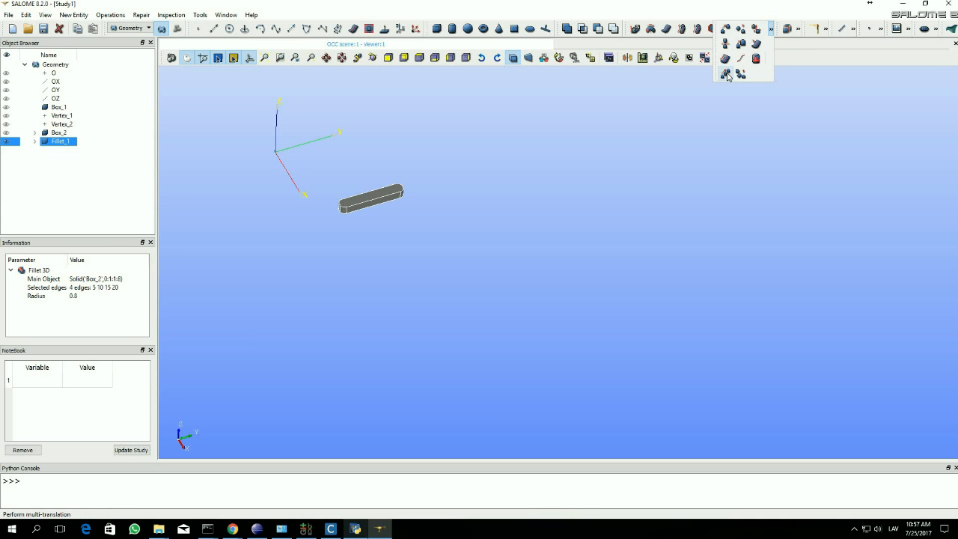
pyautogui.click(726, 74)
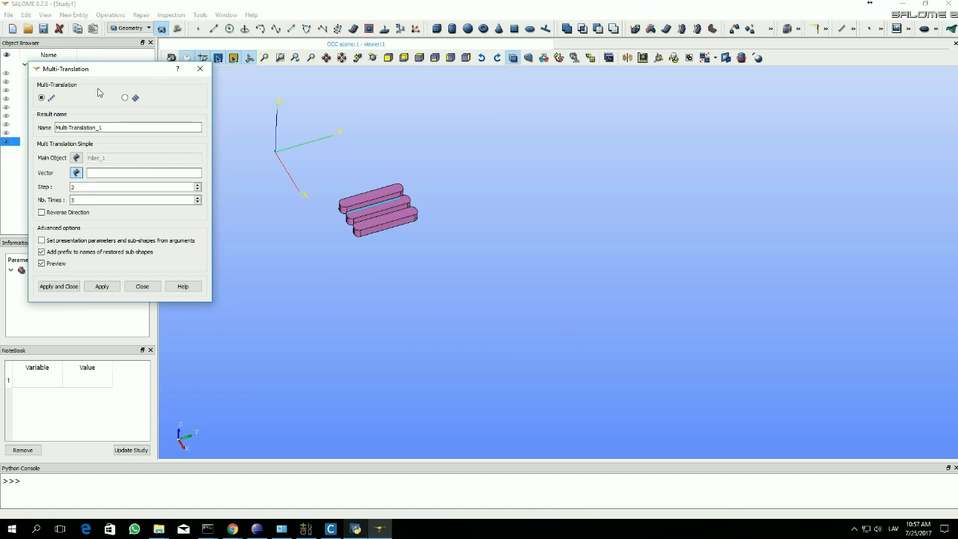
pyautogui.moveTo(133, 171); pyautogui.dragTo(120, 175)
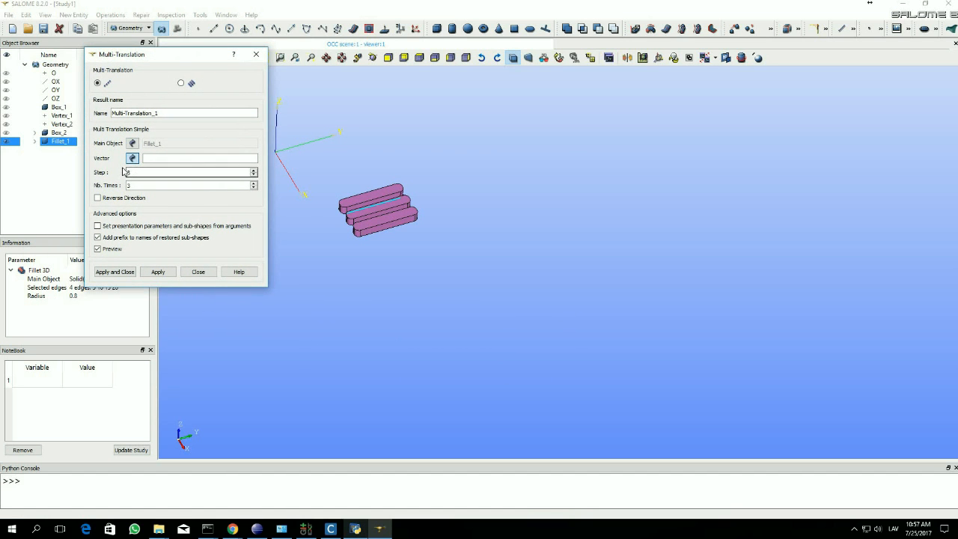
pyautogui.write('12.62')
pyautogui.click(131, 187)
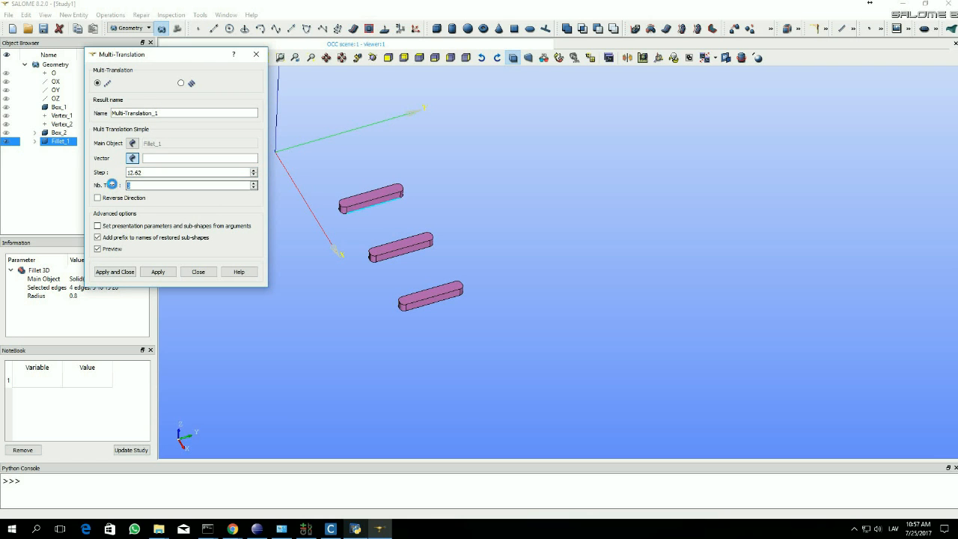
pyautogui.write('7')
pyautogui.scroll(-3, 389, 225)
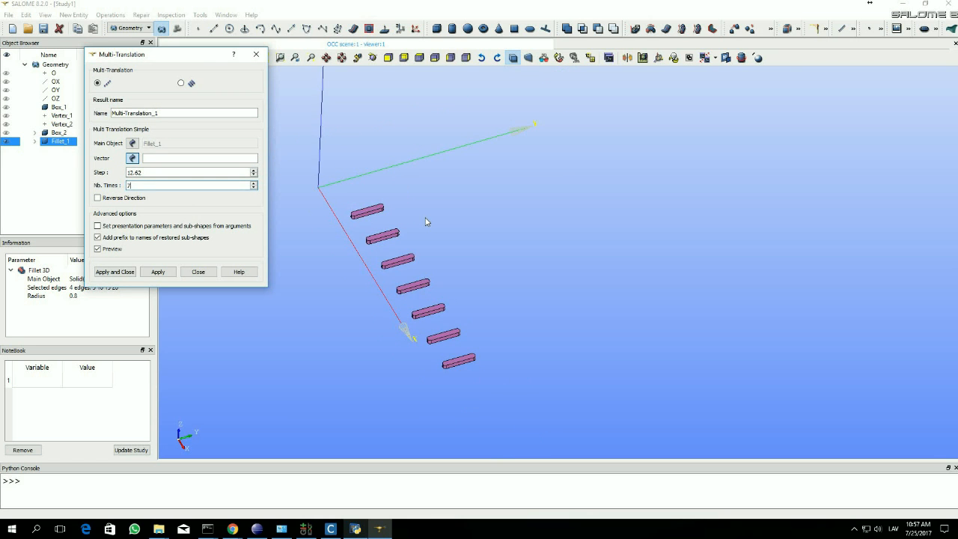
pyautogui.scroll(1, 426, 222)
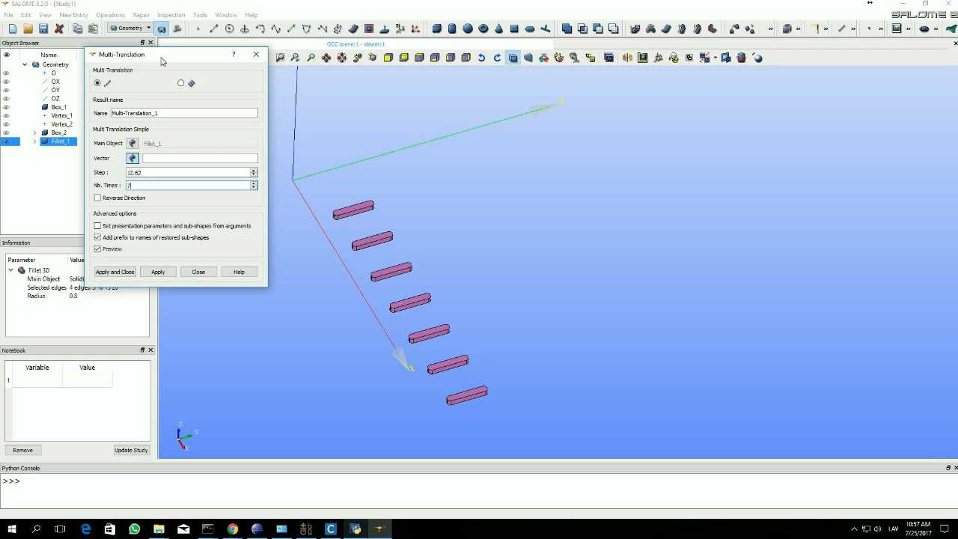
# Show the Box_1 plate again while keeping the multi-translation setup open
pyautogui.moveTo(180, 55); pyautogui.dragTo(233, 52)
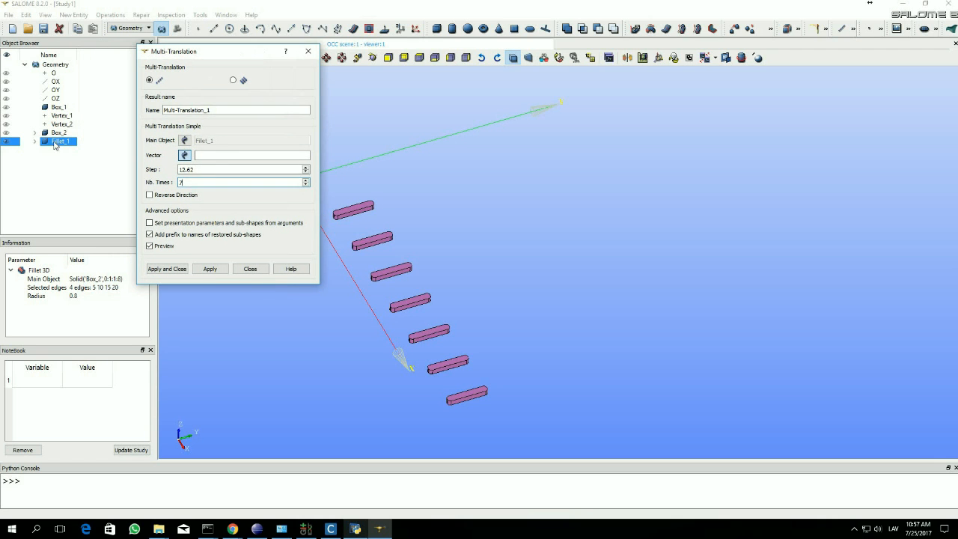
pyautogui.click(6, 108)
pyautogui.moveTo(207, 50); pyautogui.dragTo(144, 63)
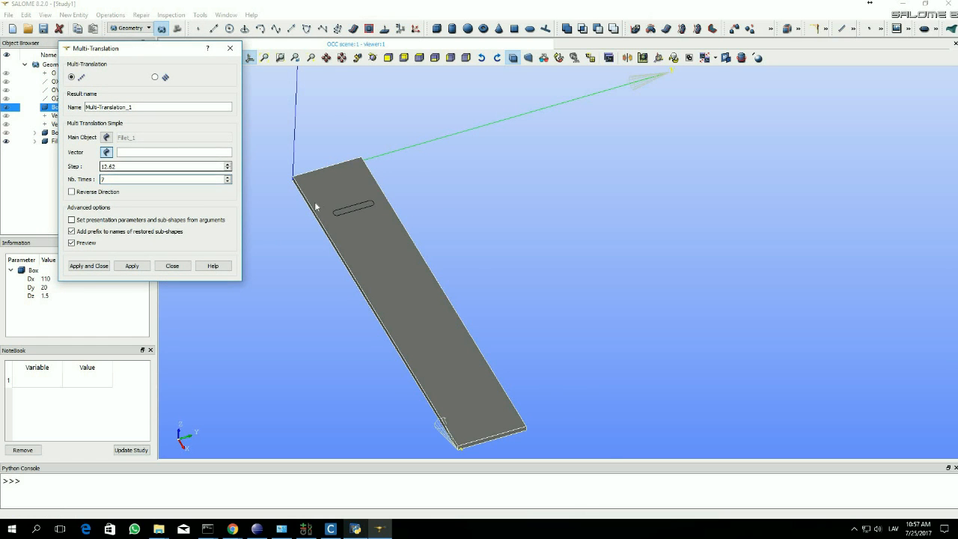
pyautogui.scroll(3, 313, 211)
pyautogui.scroll(-2, 326, 204)
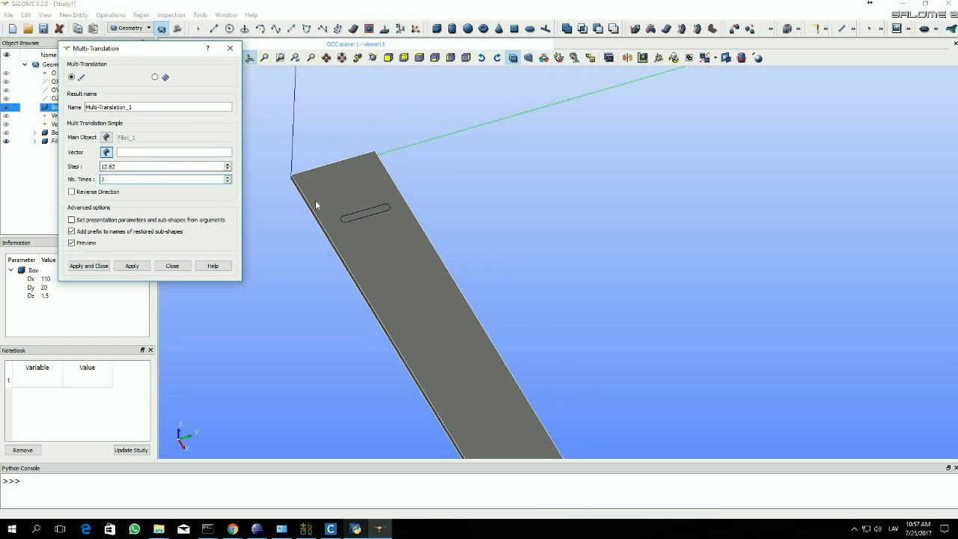
pyautogui.scroll(5, 315, 203)
# Try the plate's vertical corner edge and its short end edge as the multi-translation vector
pyautogui.click(108, 152)
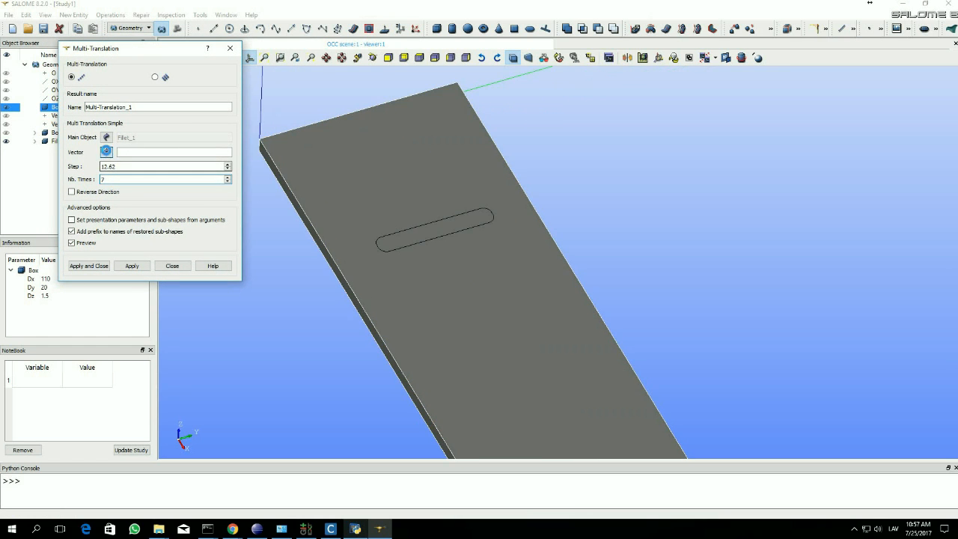
pyautogui.click(260, 149)
pyautogui.scroll(-5, 333, 171)
pyautogui.scroll(5, 322, 161)
pyautogui.click(107, 151)
pyautogui.click(341, 232)
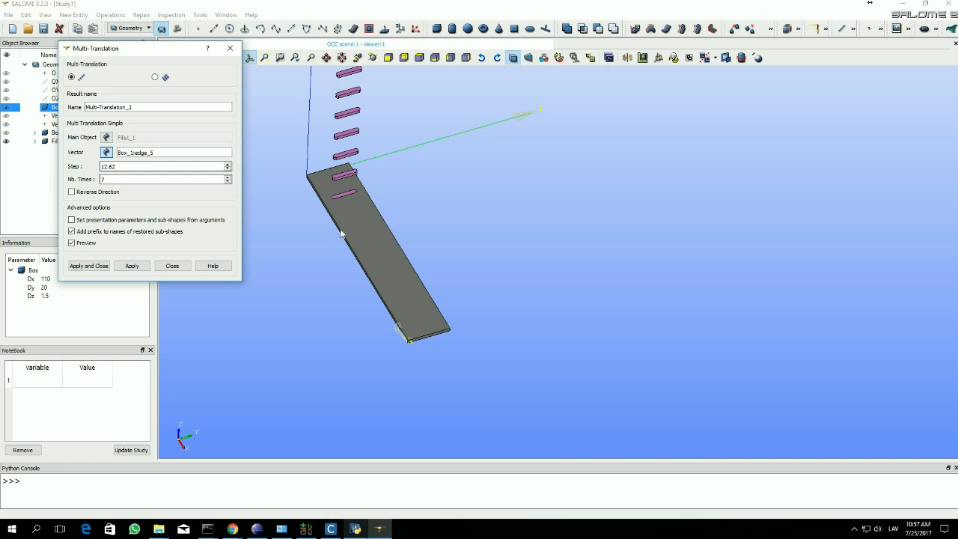
pyautogui.click(324, 174)
pyautogui.scroll(4, 351, 187)
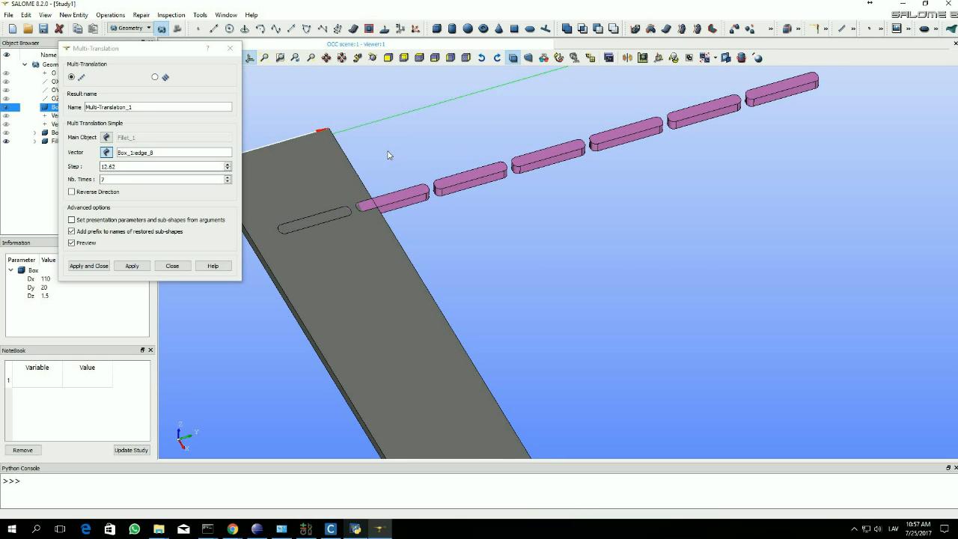
pyautogui.scroll(-4, 392, 153)
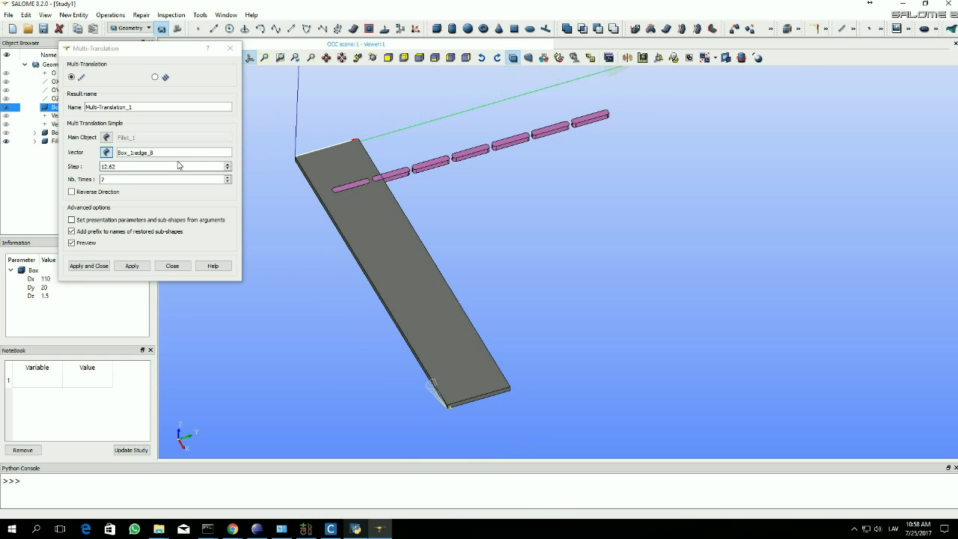
# Use the plate's long side edge as the vector and create the multi-translation
pyautogui.click(107, 153)
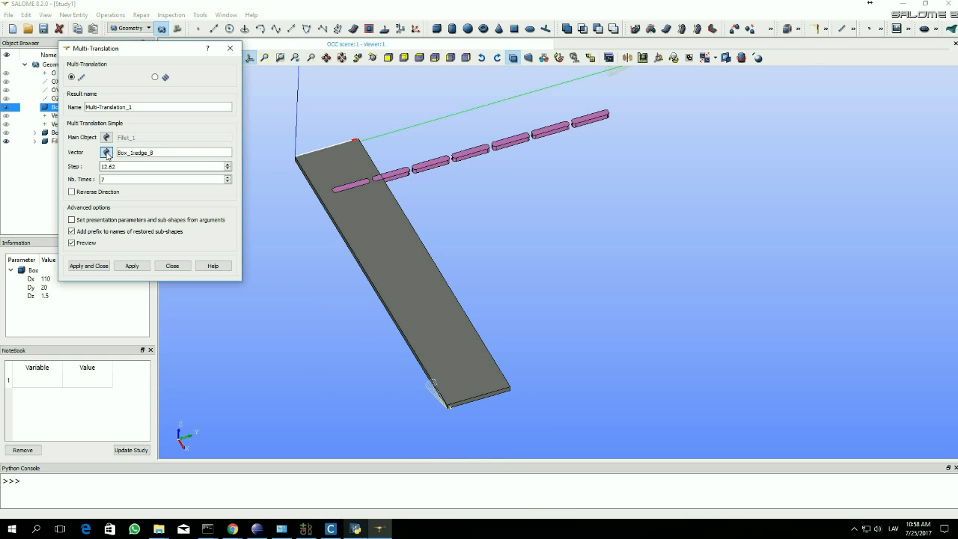
pyautogui.click(343, 236)
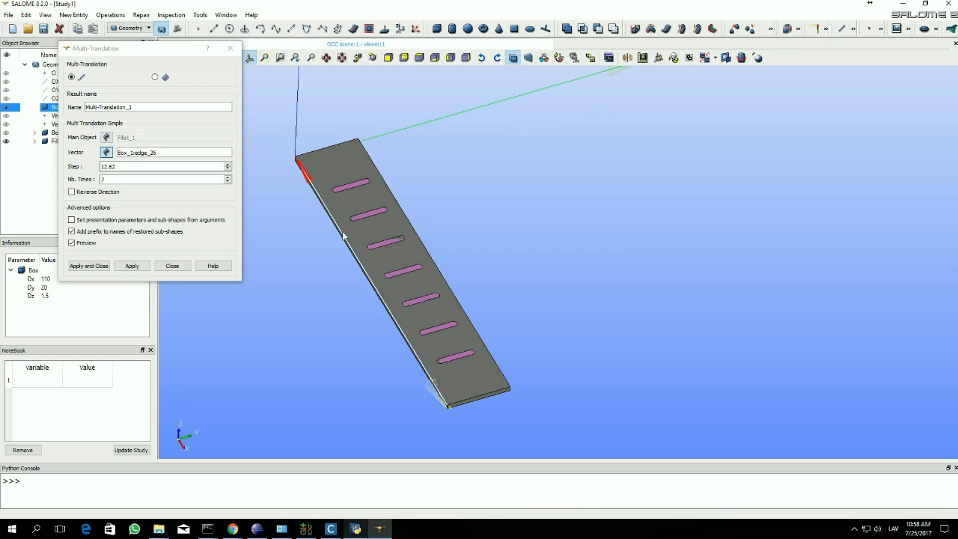
pyautogui.click(88, 266)
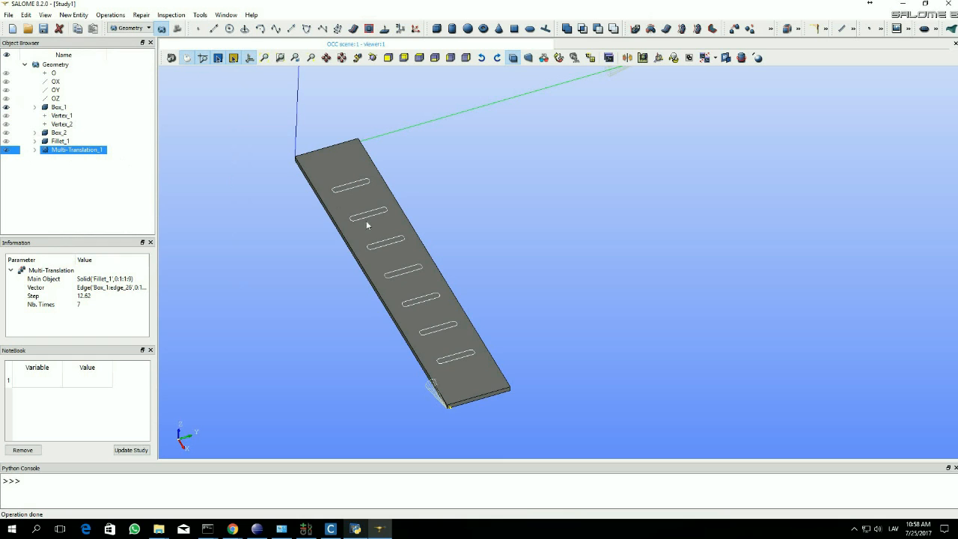
# Rename the multi-translation object as slits
pyautogui.click(36, 150)
pyautogui.click(35, 150)
pyautogui.click(87, 163)
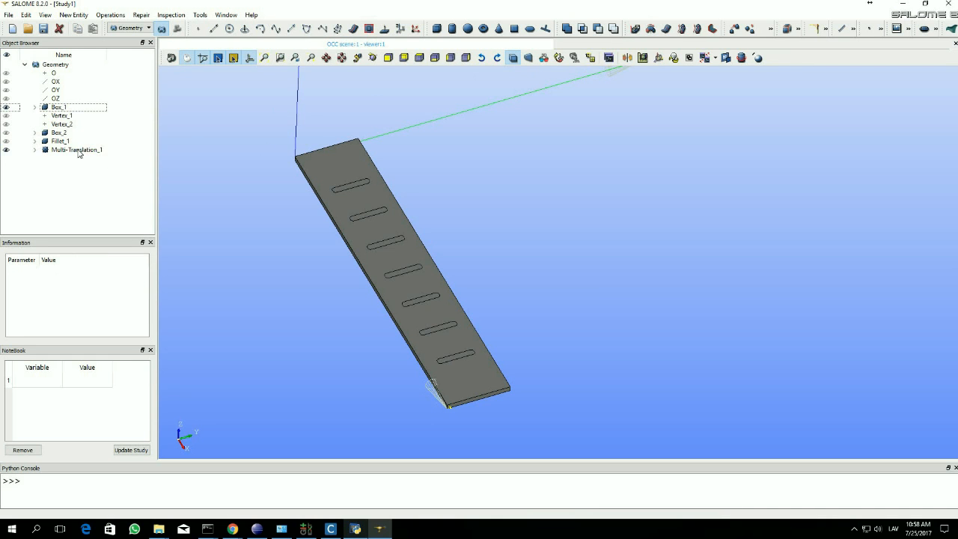
pyautogui.click(78, 151)
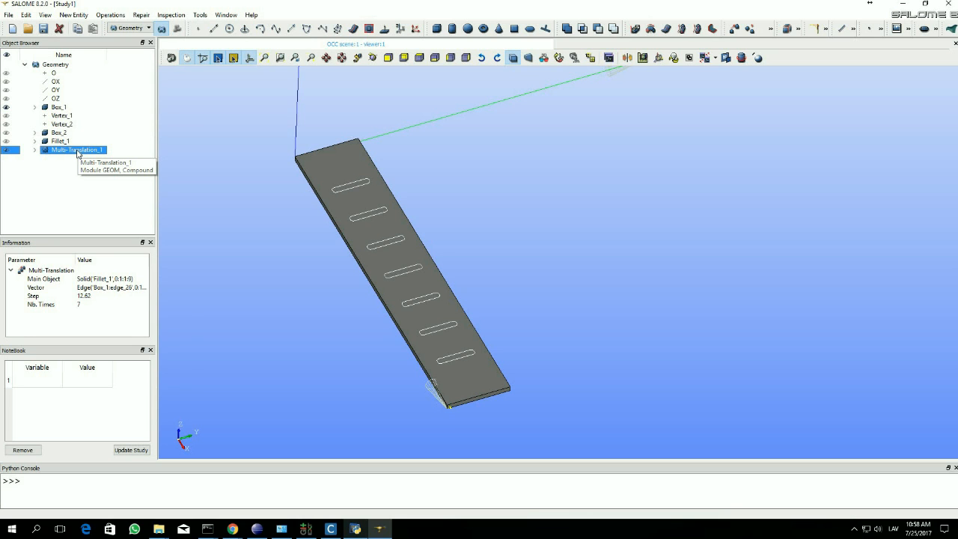
pyautogui.rightClick(77, 153)
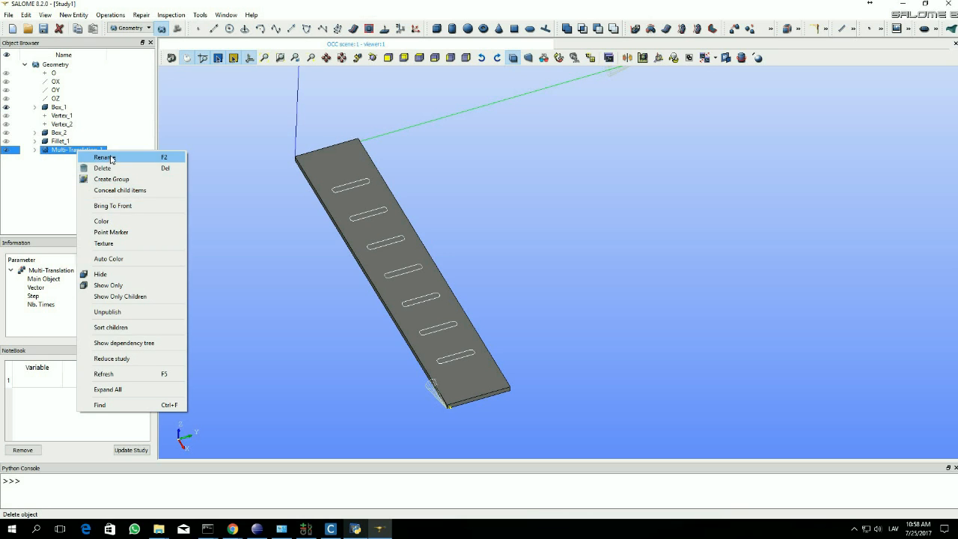
pyautogui.click(105, 157)
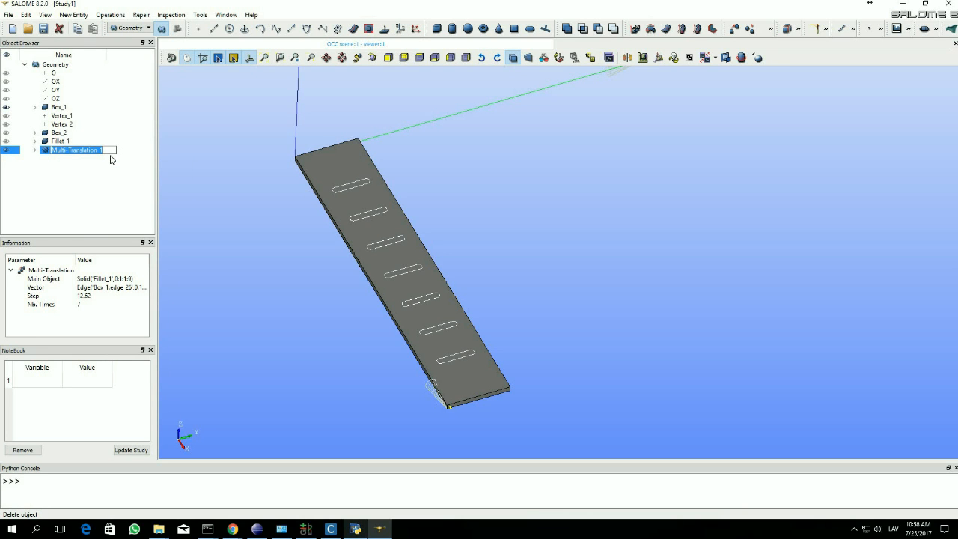
pyautogui.write('slits')
pyautogui.press('Return')
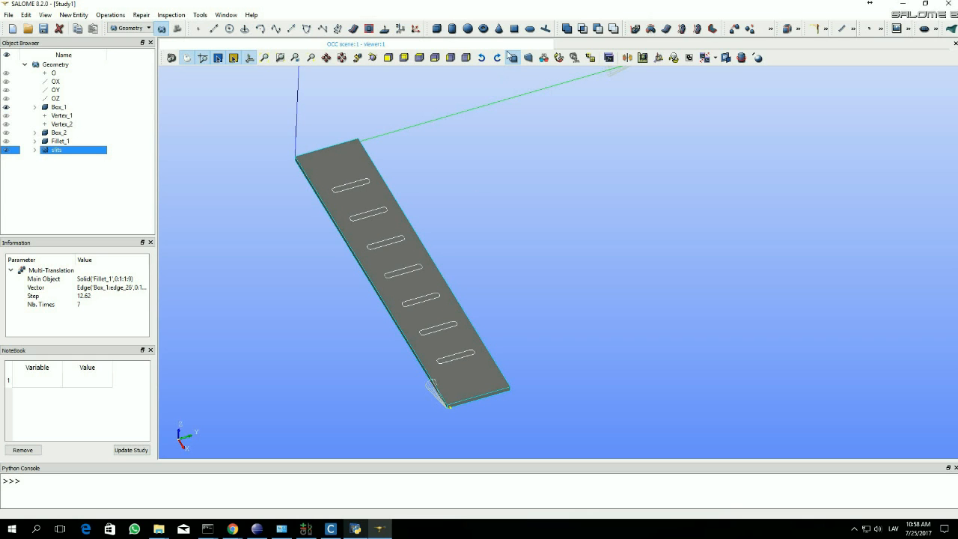
# Cut the slits out of the plate, with Box_1 as main object and slits as tool object
pyautogui.click(600, 30)
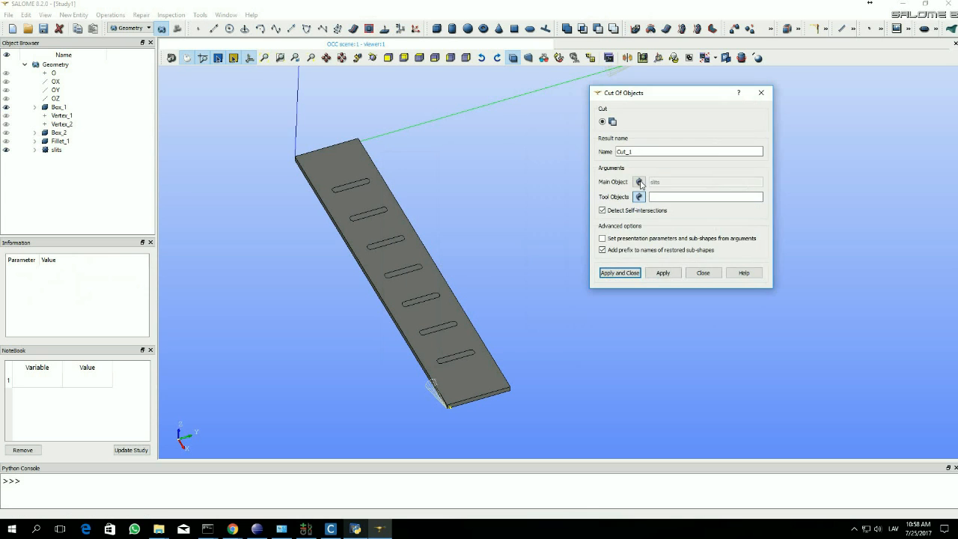
pyautogui.click(641, 184)
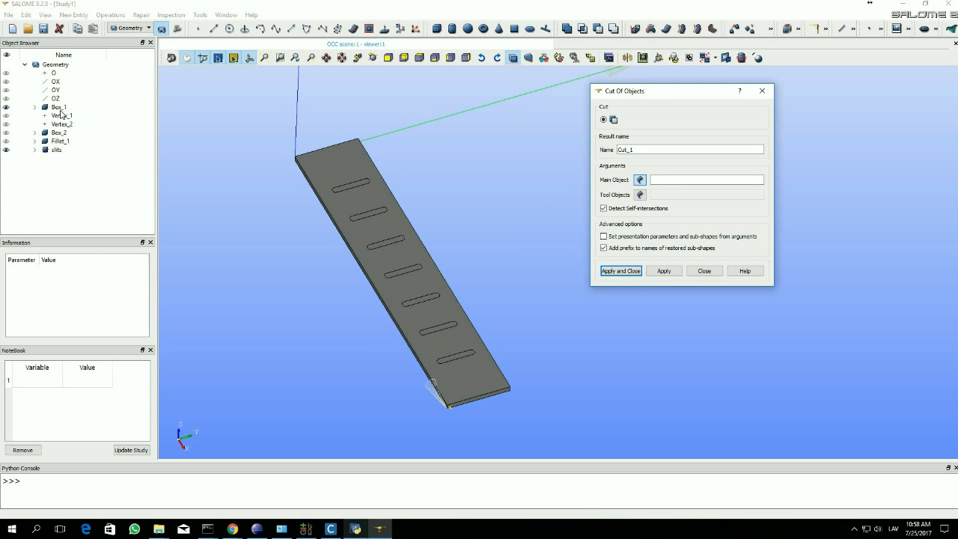
pyautogui.click(60, 108)
pyautogui.click(641, 196)
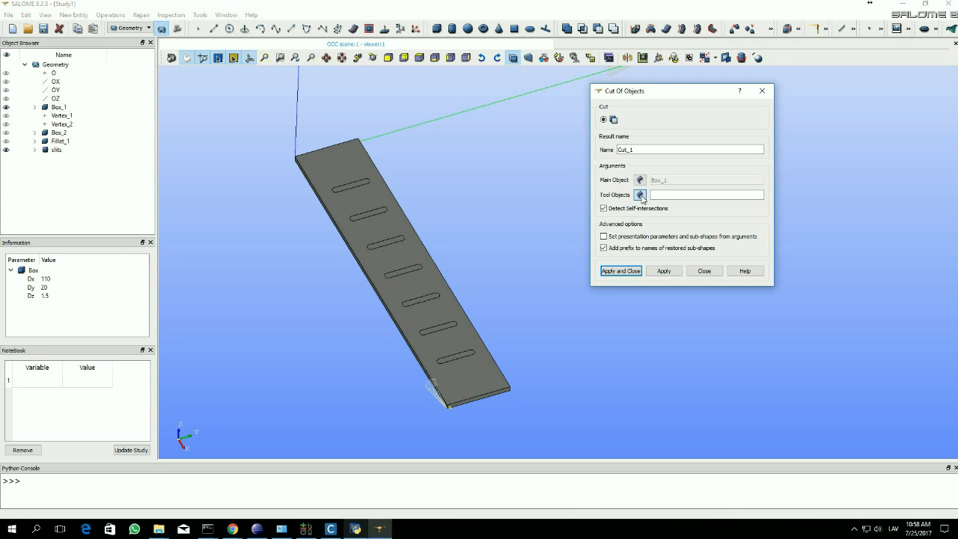
pyautogui.click(57, 150)
pyautogui.click(642, 272)
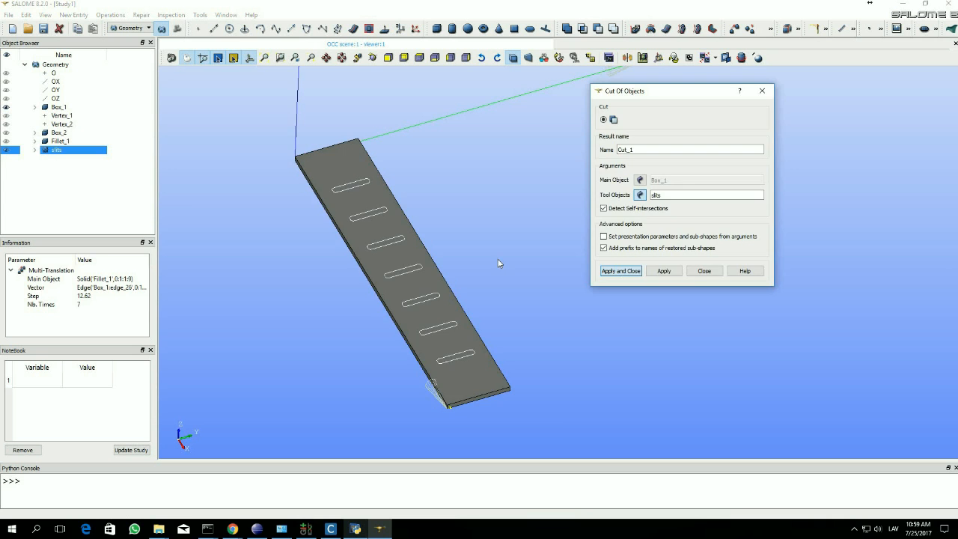
pyautogui.scroll(3, 380, 254)
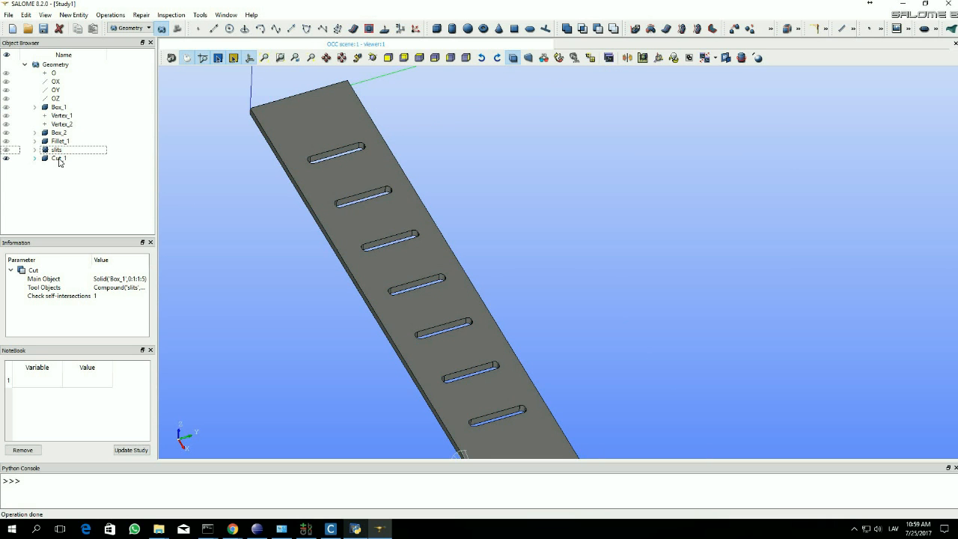
# Set up a new group on Cut_1 with face as the shape type
pyautogui.click(463, 311)
pyautogui.keyDown('ctrl'); pyautogui.moveTo(469, 319); pyautogui.dragTo(458, 238, button='right'); pyautogui.keyUp('ctrl')
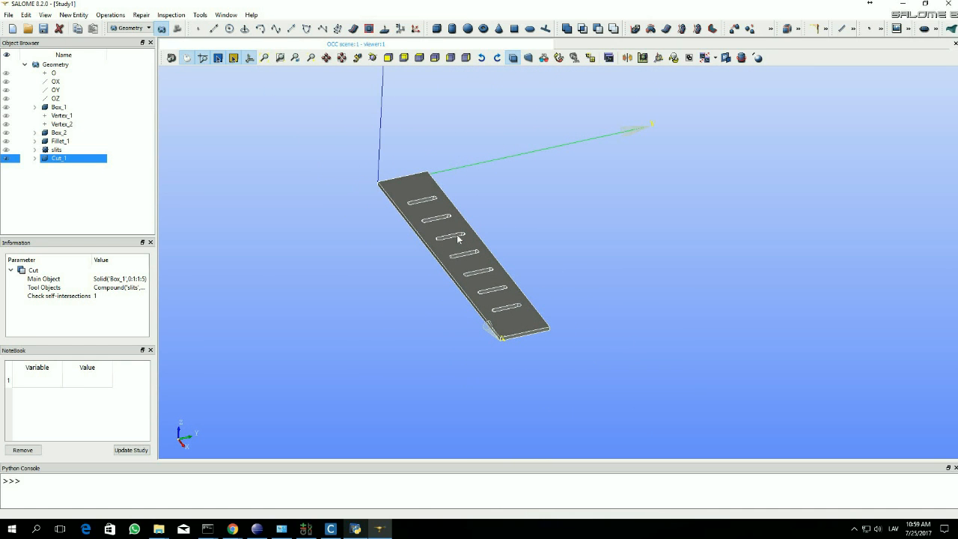
pyautogui.scroll(3, 466, 238)
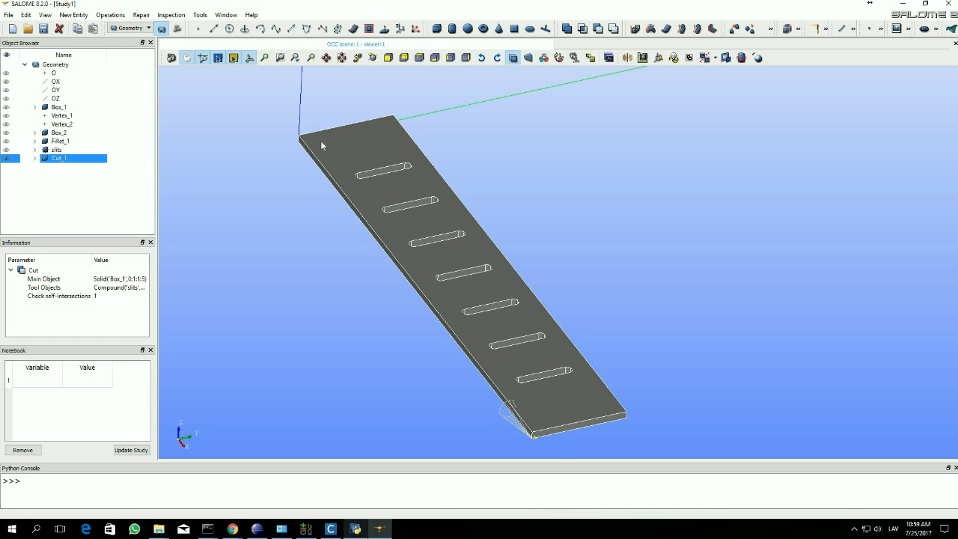
pyautogui.click(86, 17)
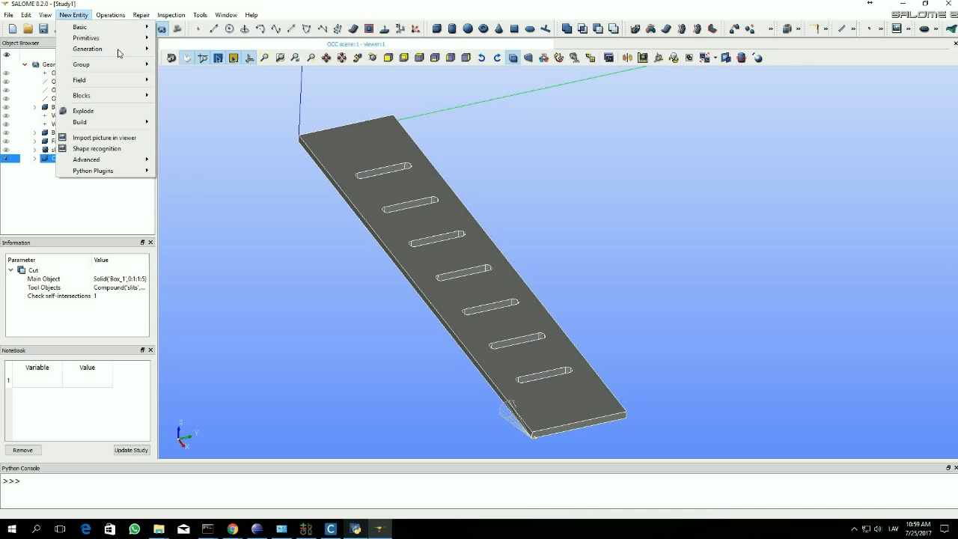
pyautogui.moveTo(86, 66)
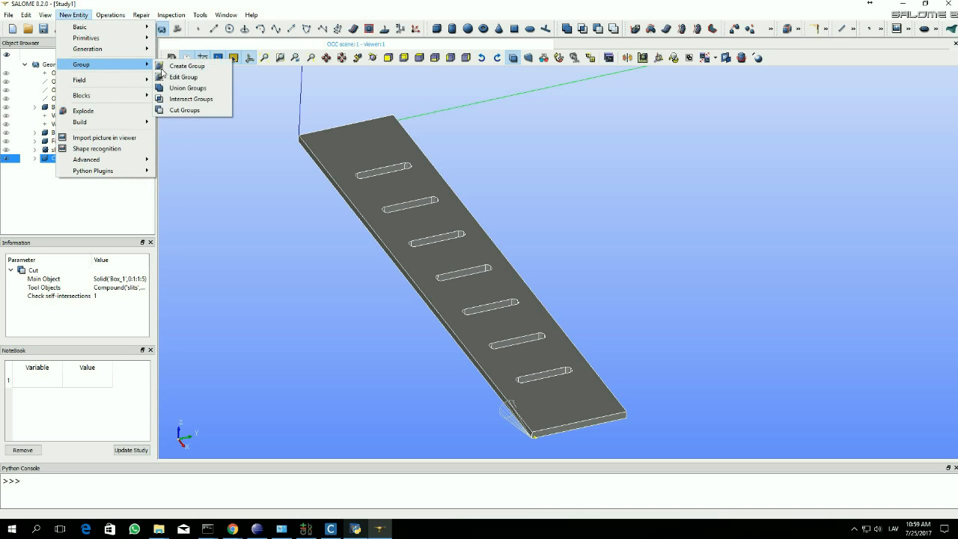
pyautogui.click(183, 65)
pyautogui.moveTo(429, 120); pyautogui.dragTo(111, 138)
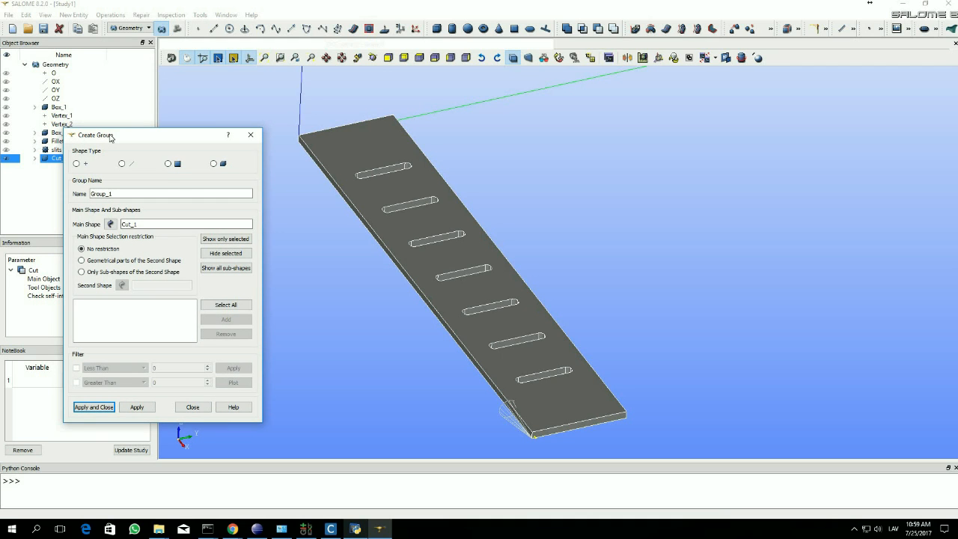
pyautogui.click(77, 164)
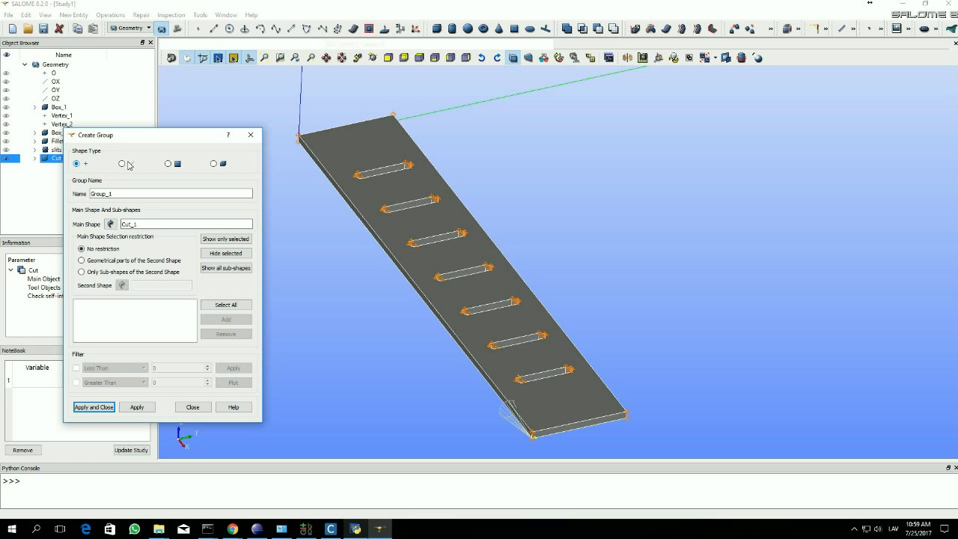
pyautogui.click(122, 164)
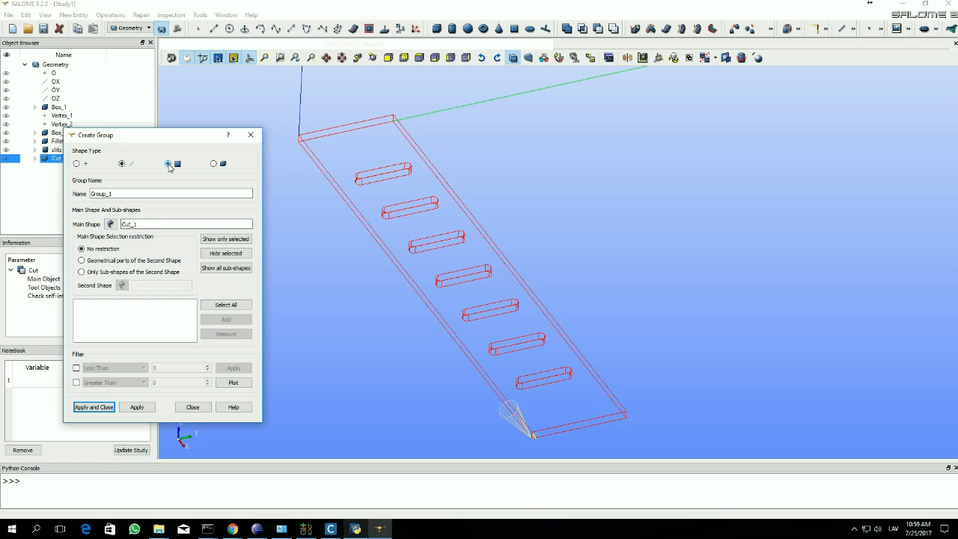
pyautogui.click(168, 163)
pyautogui.moveTo(176, 134); pyautogui.dragTo(160, 88)
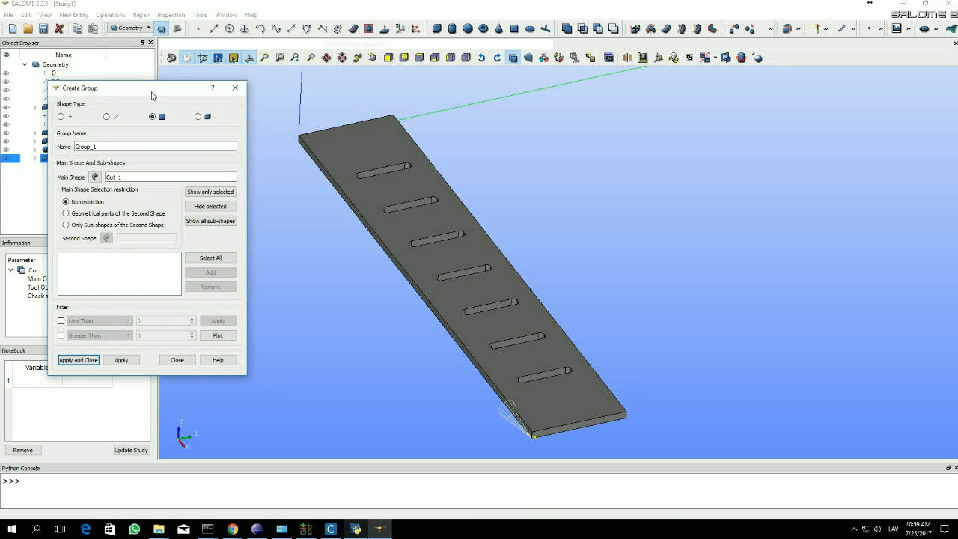
pyautogui.moveTo(144, 90); pyautogui.dragTo(127, 78)
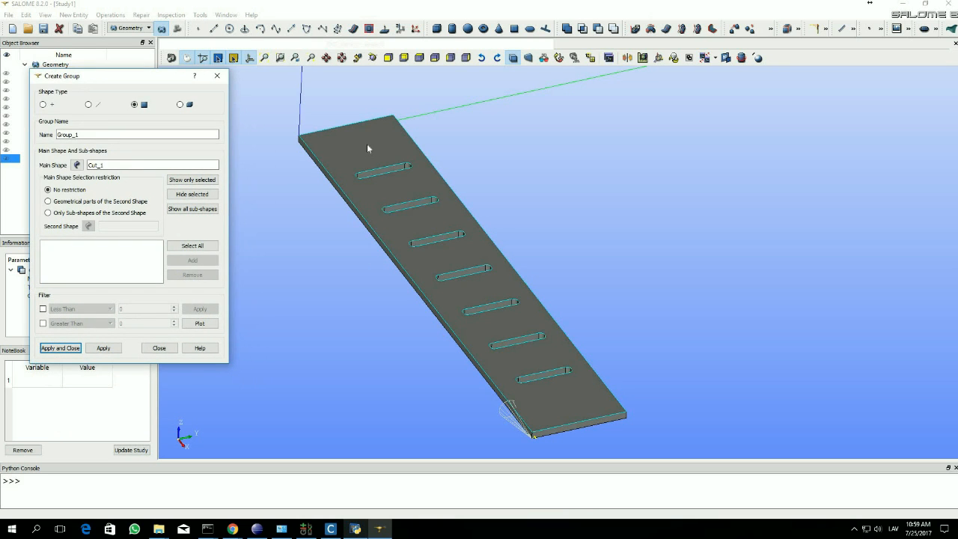
# Add the slotted top face of the plate to the group and create it
pyautogui.click(386, 150)
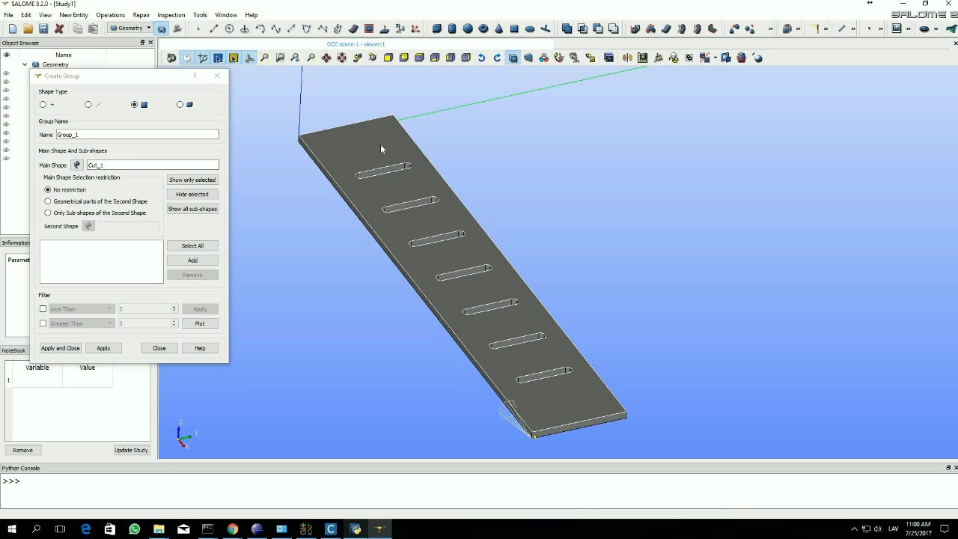
pyautogui.click(192, 260)
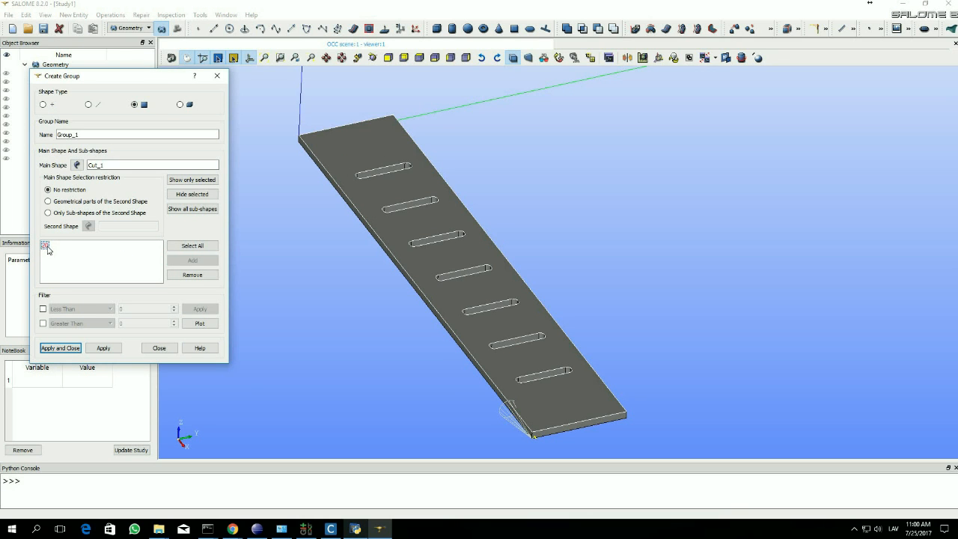
pyautogui.click(71, 349)
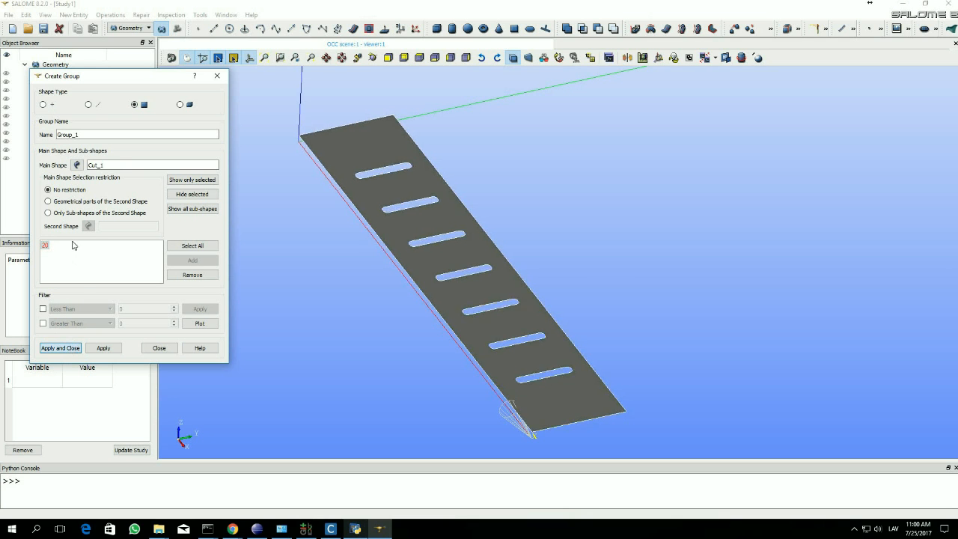
# Check the face in Group_1 and show the Cut_1 plate again
pyautogui.click(60, 158)
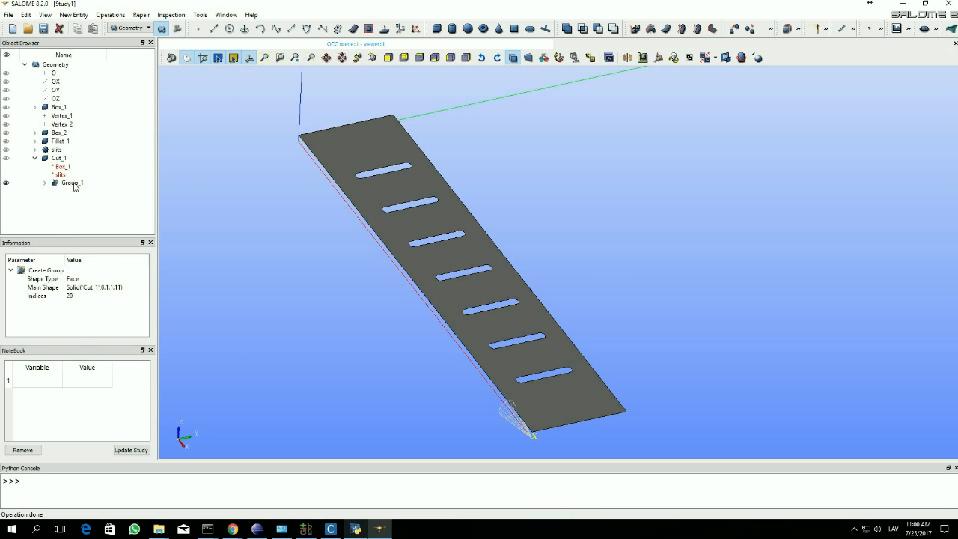
pyautogui.click(73, 184)
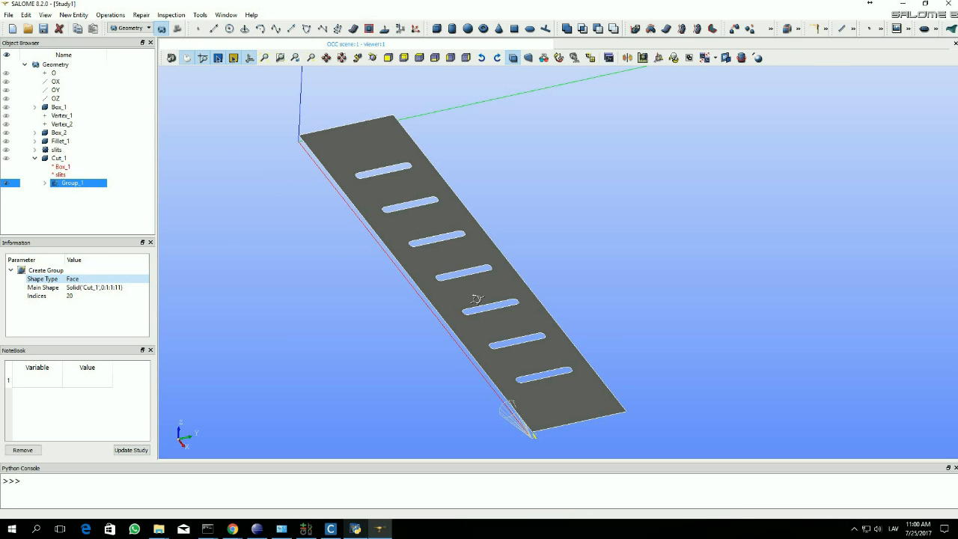
pyautogui.moveTo(476, 300); pyautogui.dragTo(520, 285)
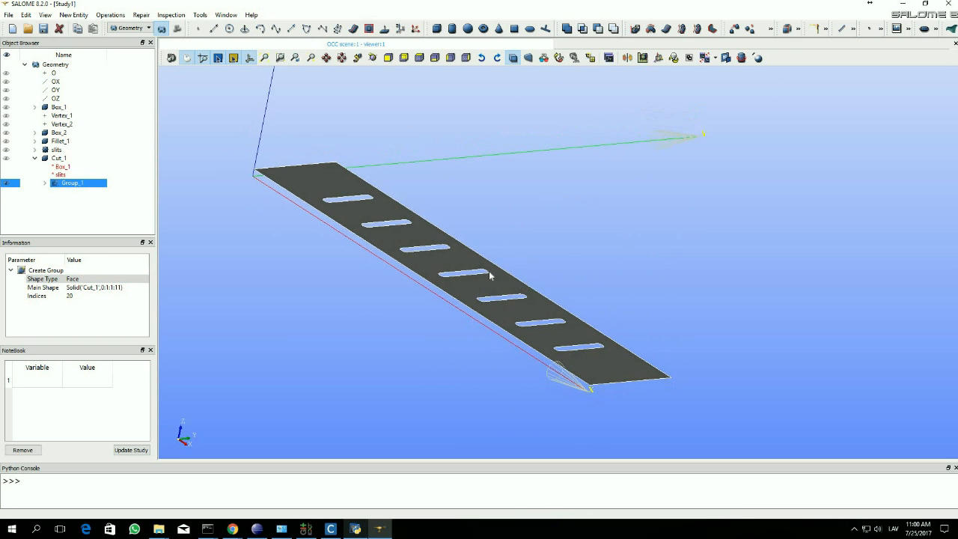
pyautogui.click(6, 159)
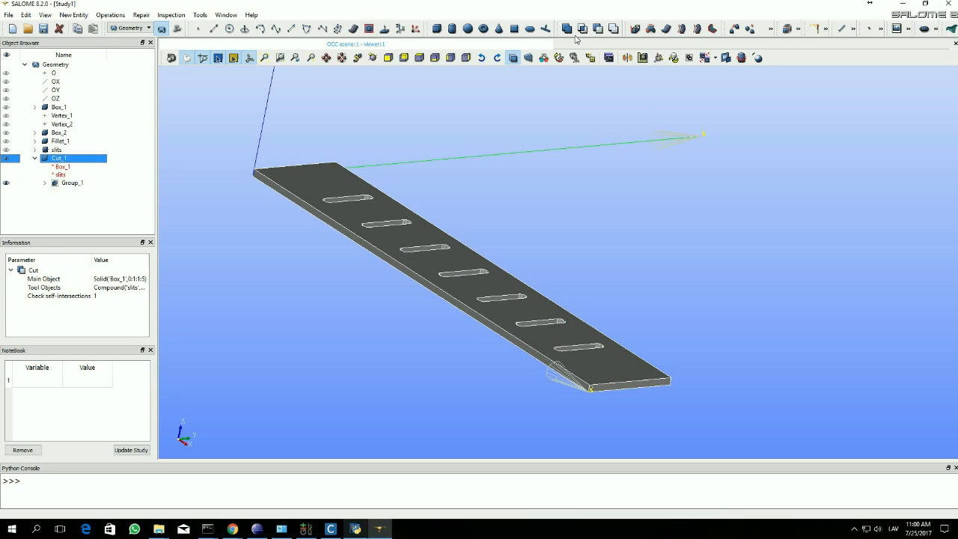
# Extrude Group_1 along the plate's vertical corner edge with a height of 0.035
pyautogui.click(77, 184)
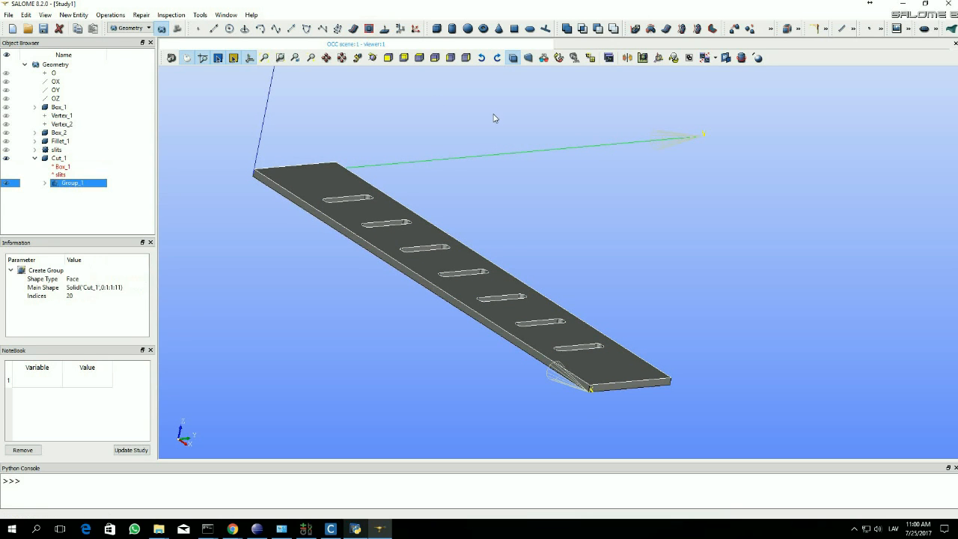
pyautogui.click(635, 28)
pyautogui.moveTo(414, 131); pyautogui.dragTo(146, 65)
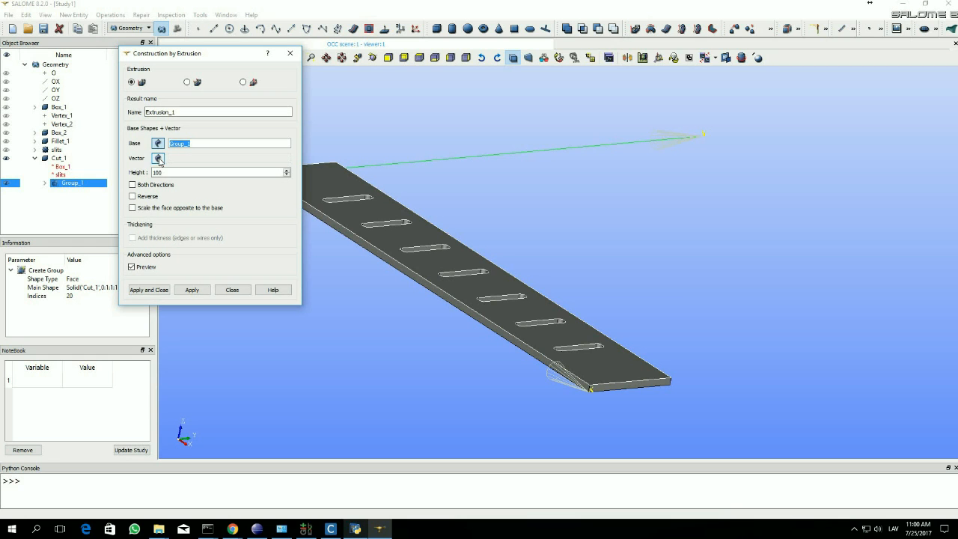
pyautogui.click(158, 158)
pyautogui.click(590, 389)
pyautogui.doubleClick(151, 173)
pyautogui.write('0.03')
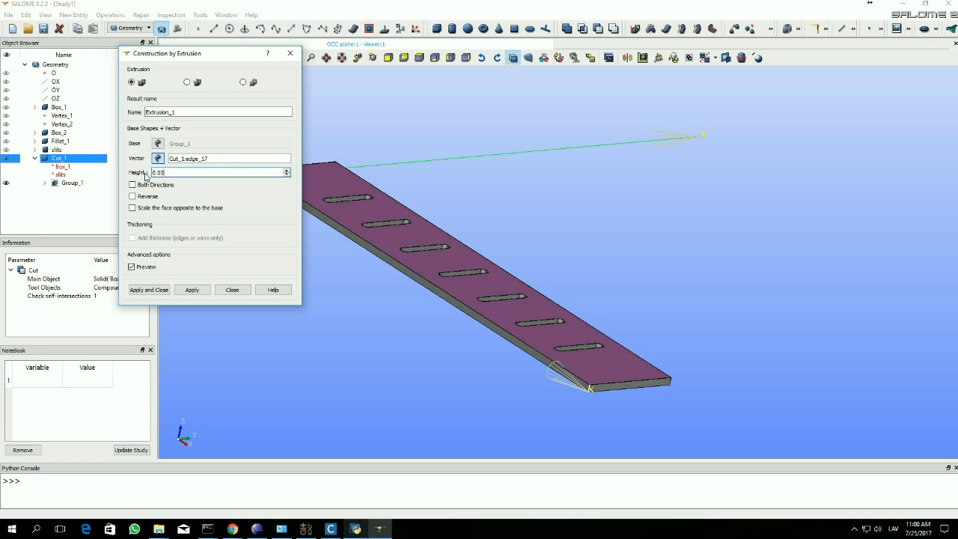
pyautogui.write('5')
pyautogui.press('Return')
pyautogui.scroll(10, 261, 255)
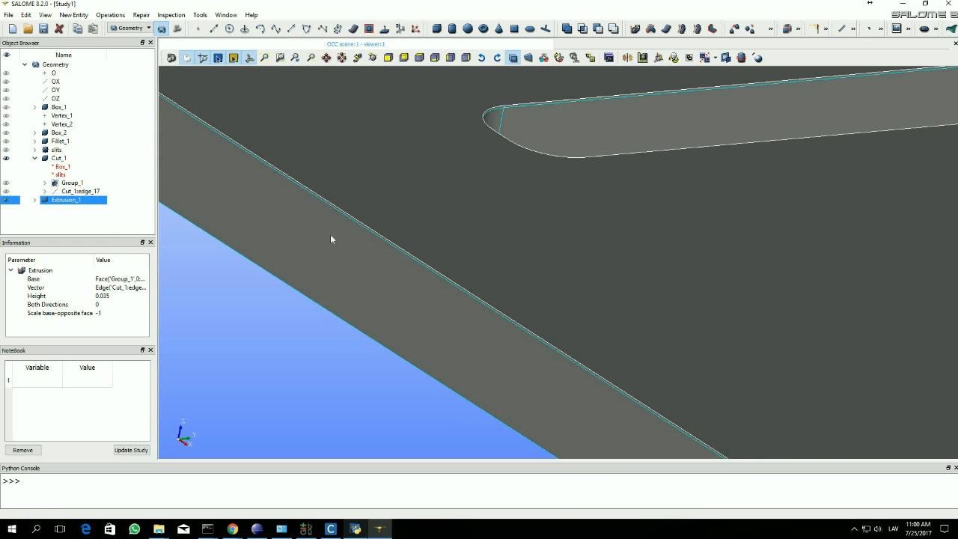
pyautogui.click(349, 216)
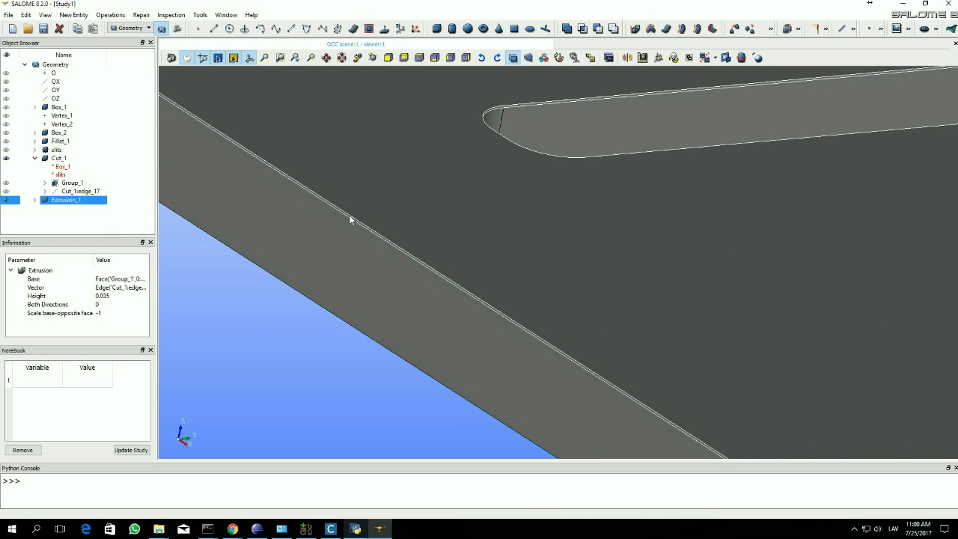
pyautogui.scroll(-10, 386, 196)
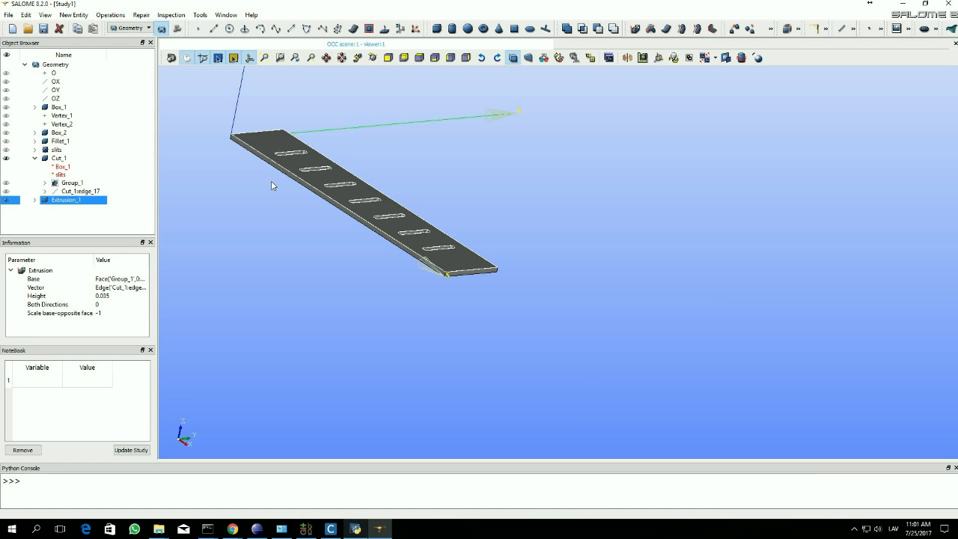
# Create a point at X 22.964, Y 6.8, Z 1.535 on the plate
pyautogui.keyDown('ctrl'); pyautogui.moveTo(273, 200); pyautogui.dragTo(266, 191, button='right'); pyautogui.keyUp('ctrl')
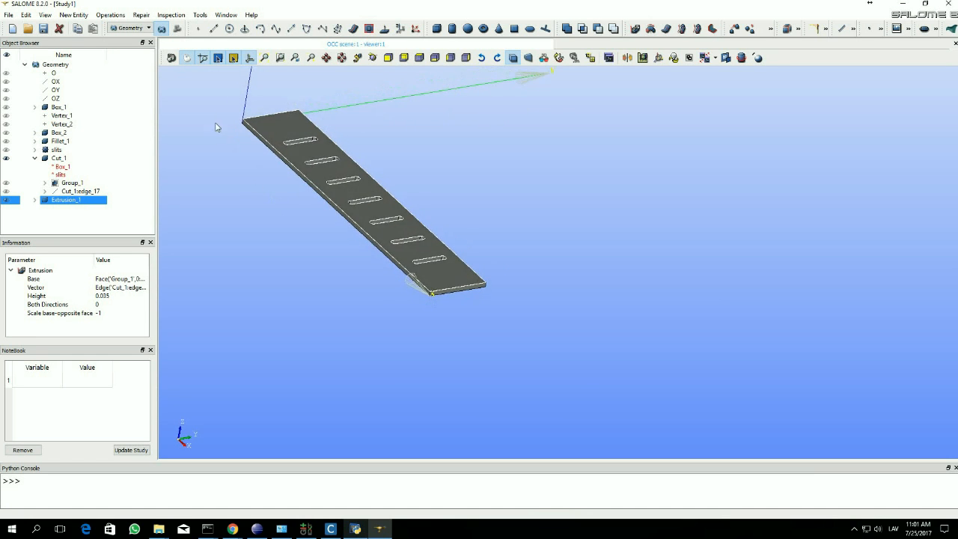
pyautogui.click(200, 30)
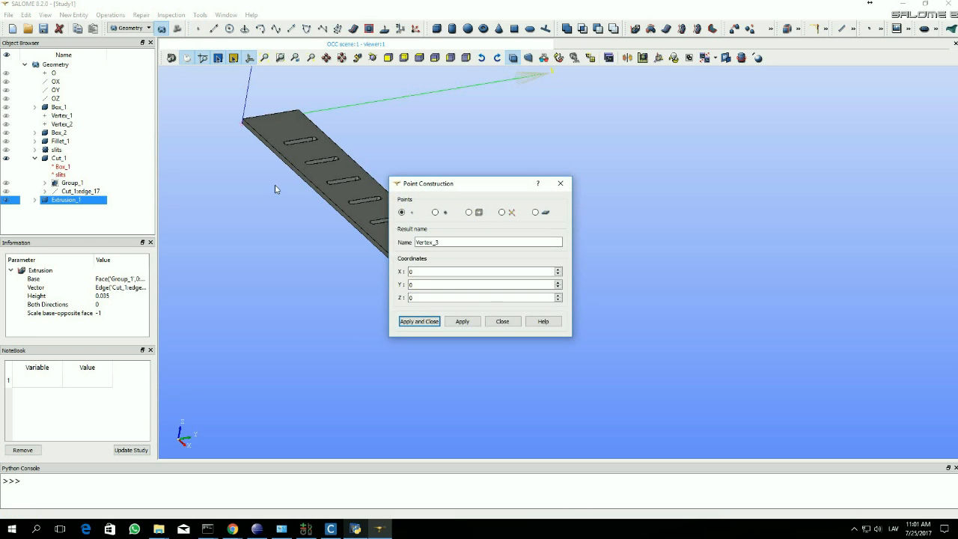
pyautogui.doubleClick(217, 196)
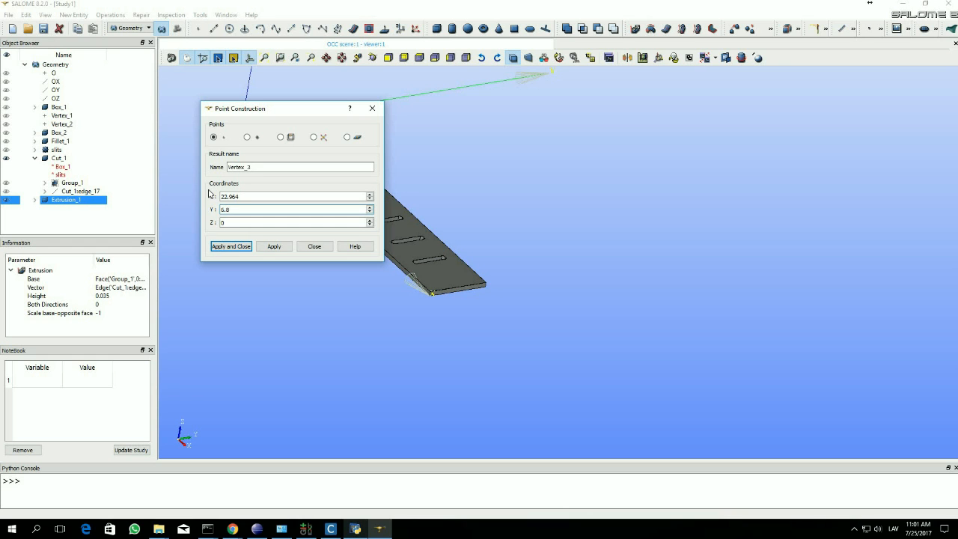
pyautogui.write('35')
pyautogui.click(274, 246)
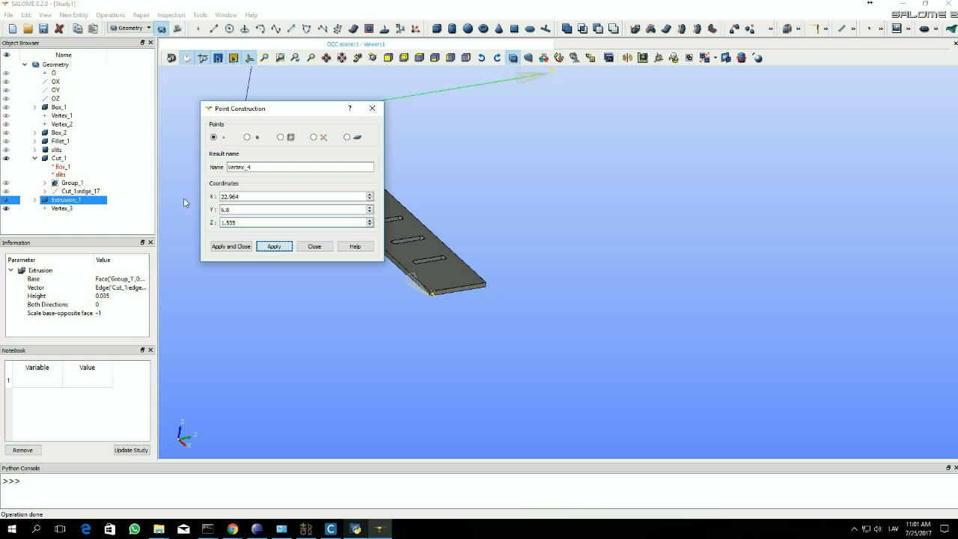
# Create a second point at X 26.964, Y 13.2, Z 1.598
pyautogui.click(223, 196)
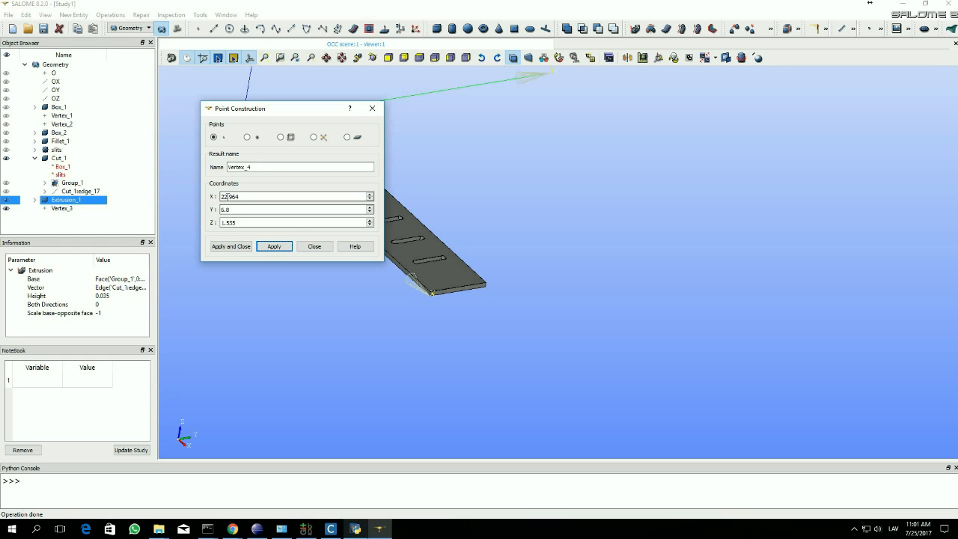
pyautogui.press('BackSpace')
pyautogui.write('6')
pyautogui.click(226, 209)
pyautogui.moveTo(224, 210); pyautogui.dragTo(199, 207)
pyautogui.write('13.2')
pyautogui.moveTo(224, 222); pyautogui.dragTo(203, 226)
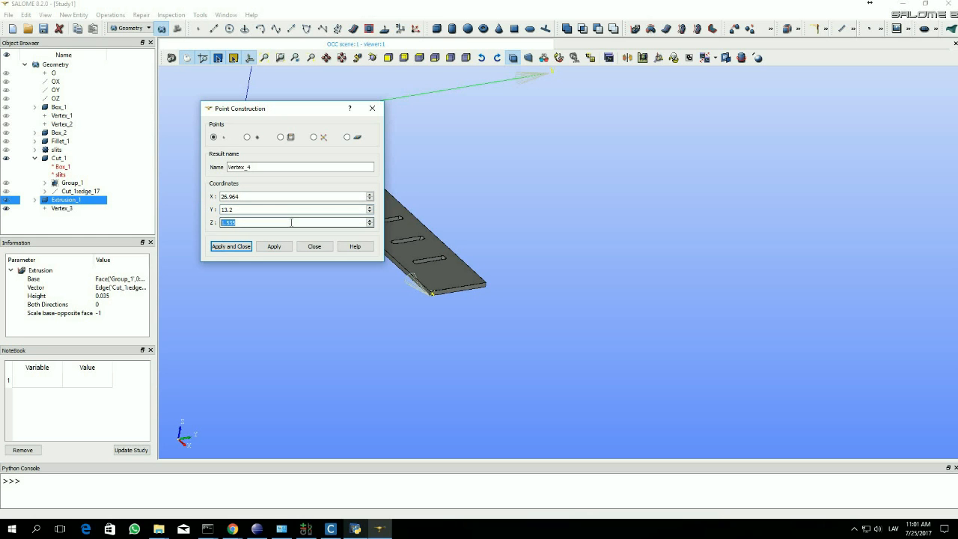
pyautogui.click(231, 222)
pyautogui.write('98')
pyautogui.click(231, 247)
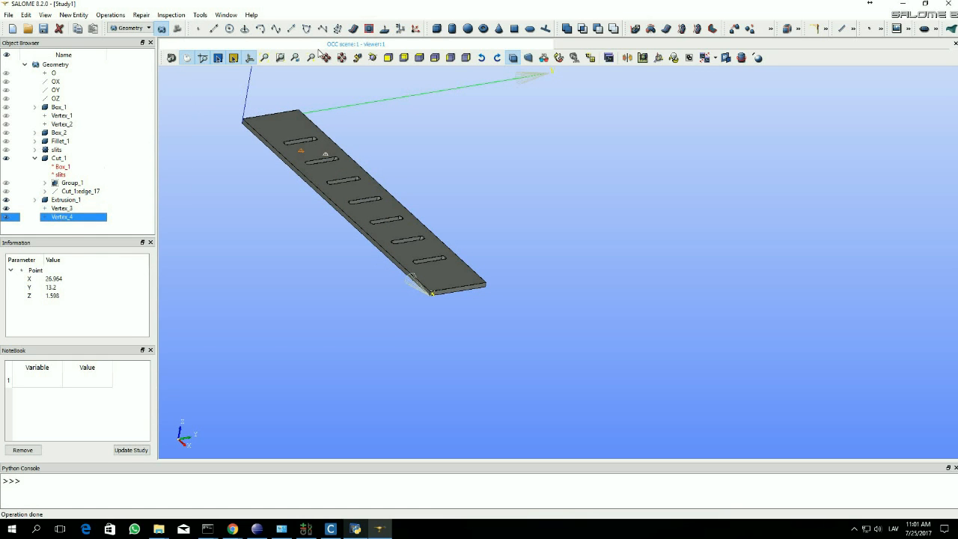
# Build a box using Vertex_3 and Vertex_4 as its diagonal points
pyautogui.click(437, 28)
pyautogui.click(402, 213)
pyautogui.click(61, 209)
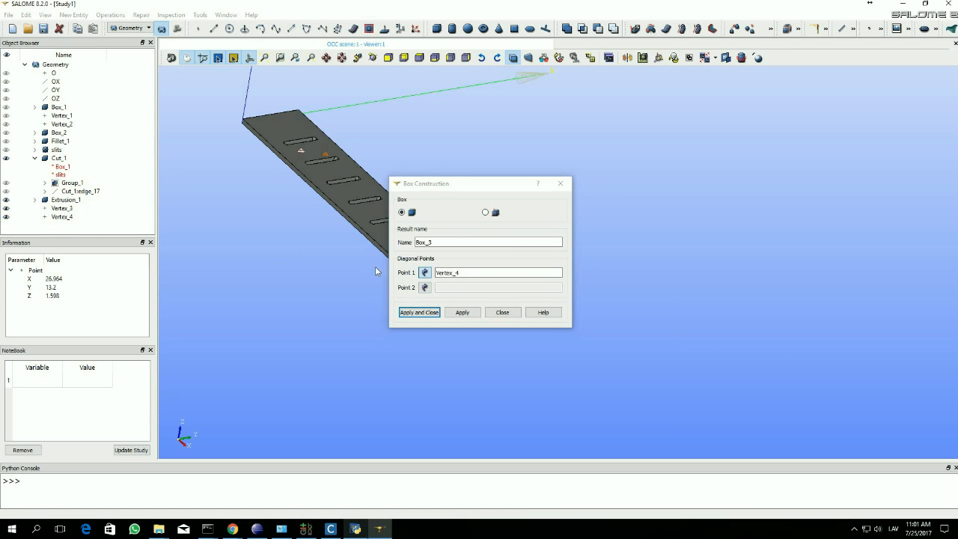
pyautogui.click(66, 219)
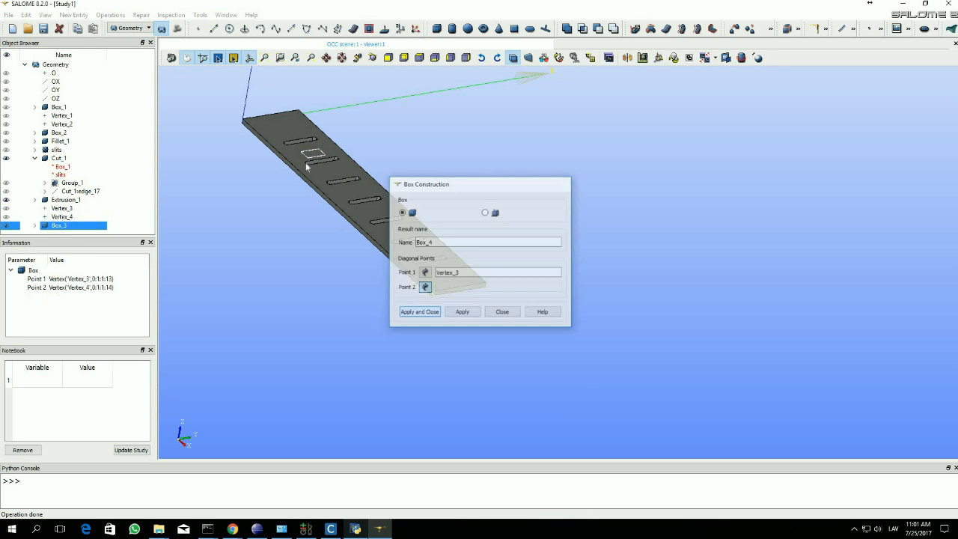
# Multi-translate Box_3 along the plate with a step of 12.62 and 6 repetitions
pyautogui.keyDown('ctrl'); pyautogui.moveTo(331, 237); pyautogui.dragTo(370, 205, button='right'); pyautogui.keyUp('ctrl')
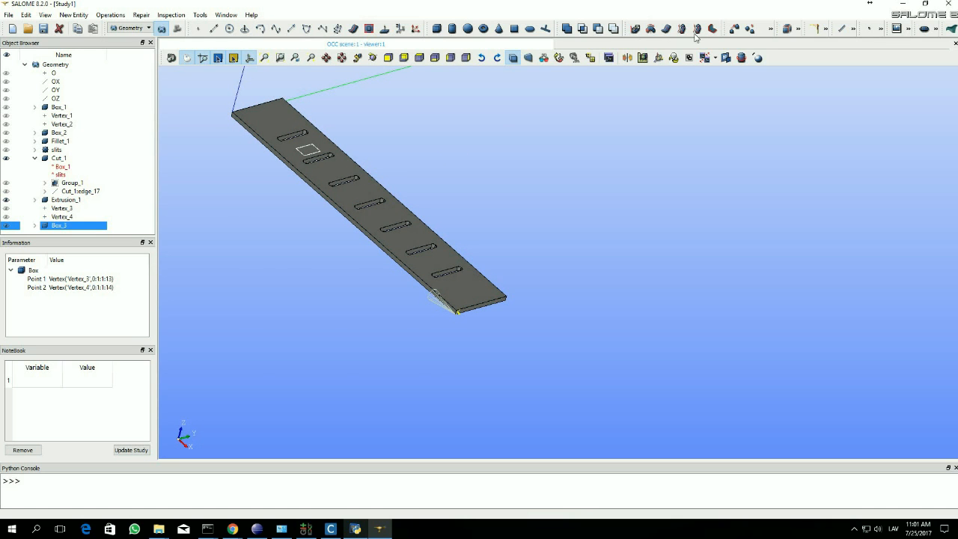
pyautogui.click(771, 29)
pyautogui.click(724, 74)
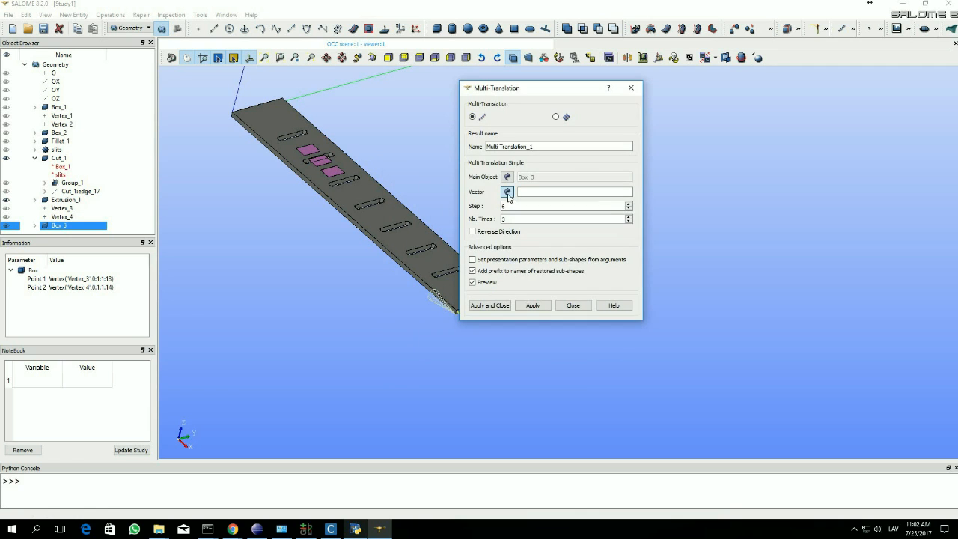
pyautogui.doubleClick(506, 205)
pyautogui.write('12.62')
pyautogui.press('Tab')
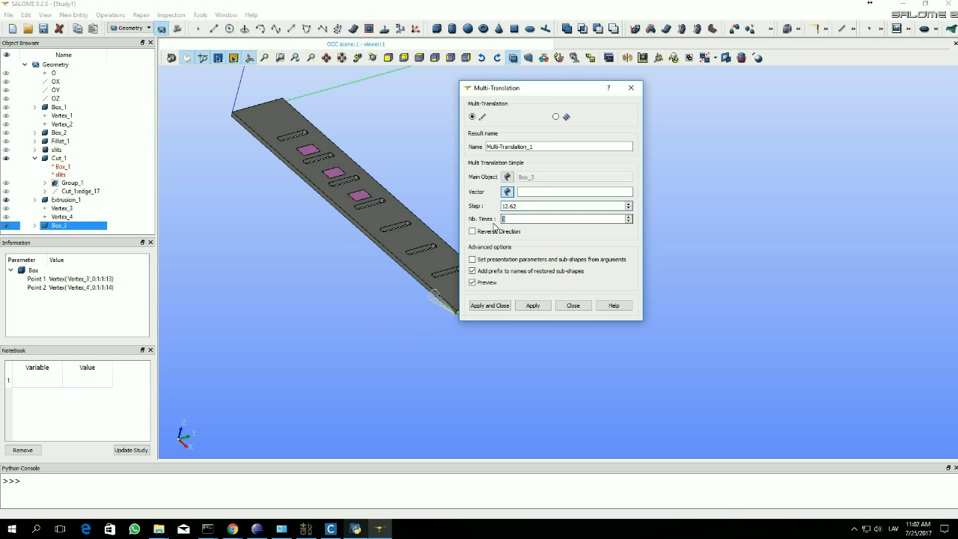
pyautogui.write('6')
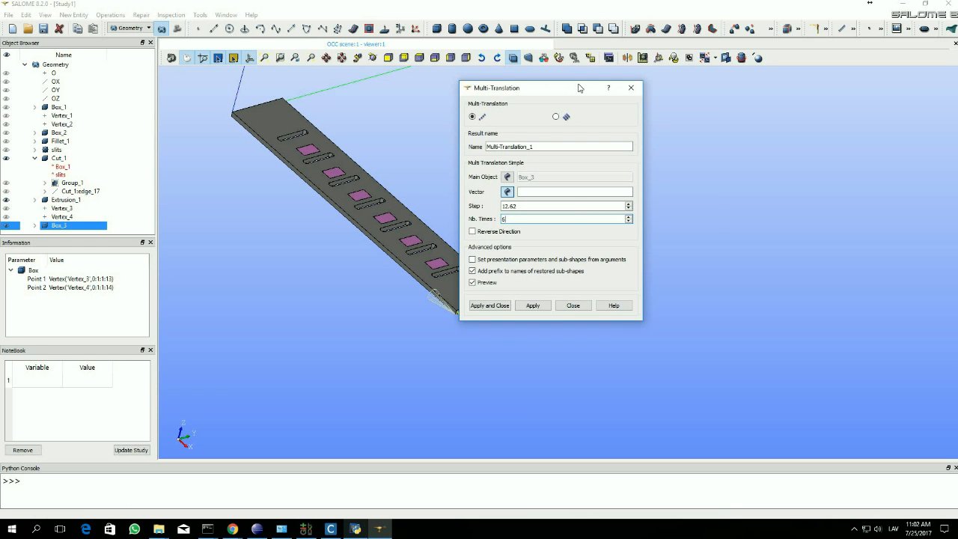
pyautogui.moveTo(577, 90); pyautogui.dragTo(641, 84)
pyautogui.click(573, 188)
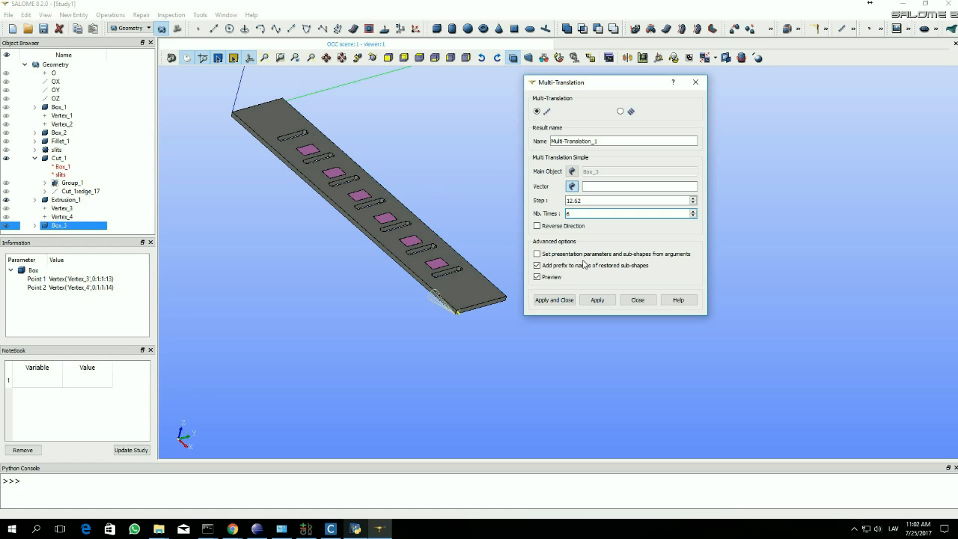
pyautogui.click(558, 300)
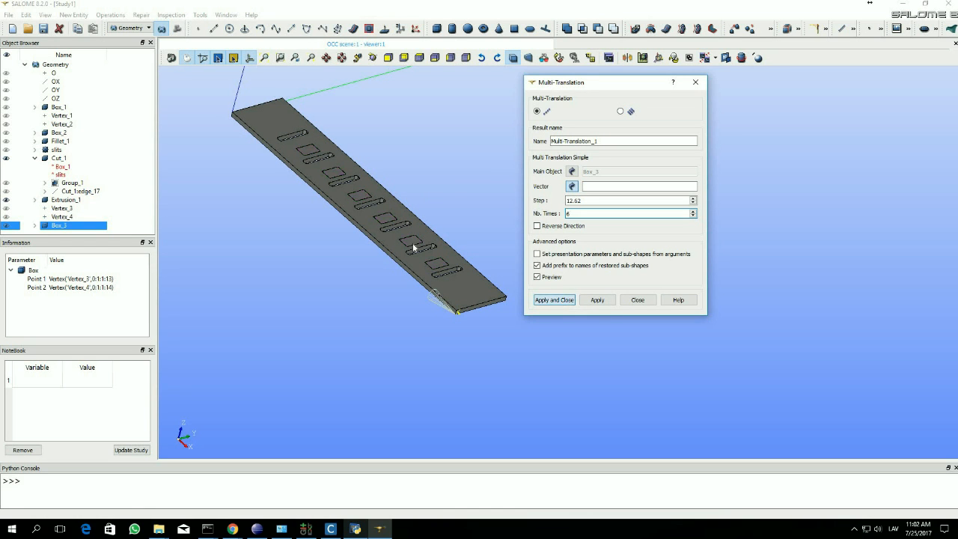
# Set up a new group on Multi-Translation_1 with face as the shape type
pyautogui.keyDown('ctrl'); pyautogui.moveTo(388, 269); pyautogui.dragTo(376, 218, button='right'); pyautogui.keyUp('ctrl')
pyautogui.scroll(4, 363, 203)
pyautogui.keyDown('ctrl'); pyautogui.moveTo(361, 208); pyautogui.dragTo(347, 253, button='middle'); pyautogui.keyUp('ctrl')
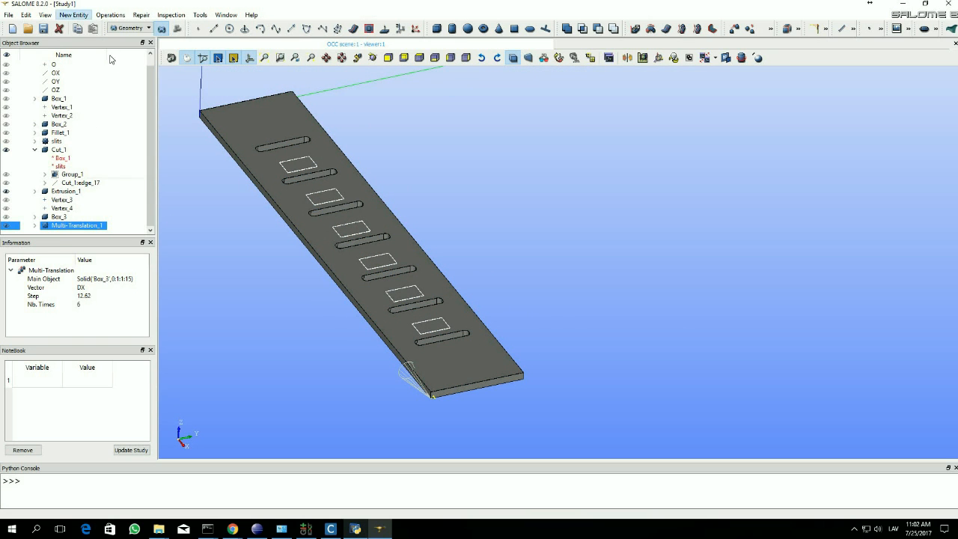
pyautogui.click(74, 15)
pyautogui.moveTo(118, 66)
pyautogui.click(196, 67)
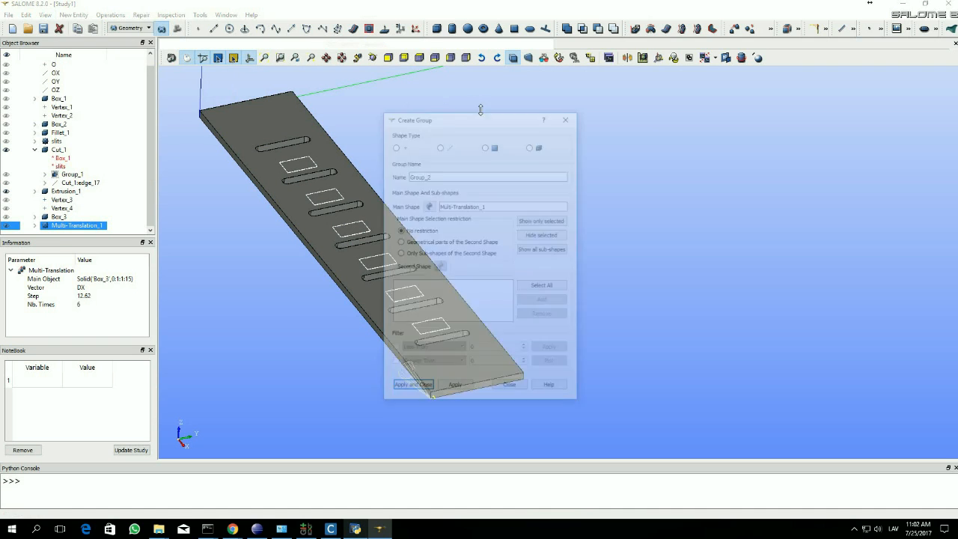
pyautogui.click(688, 95)
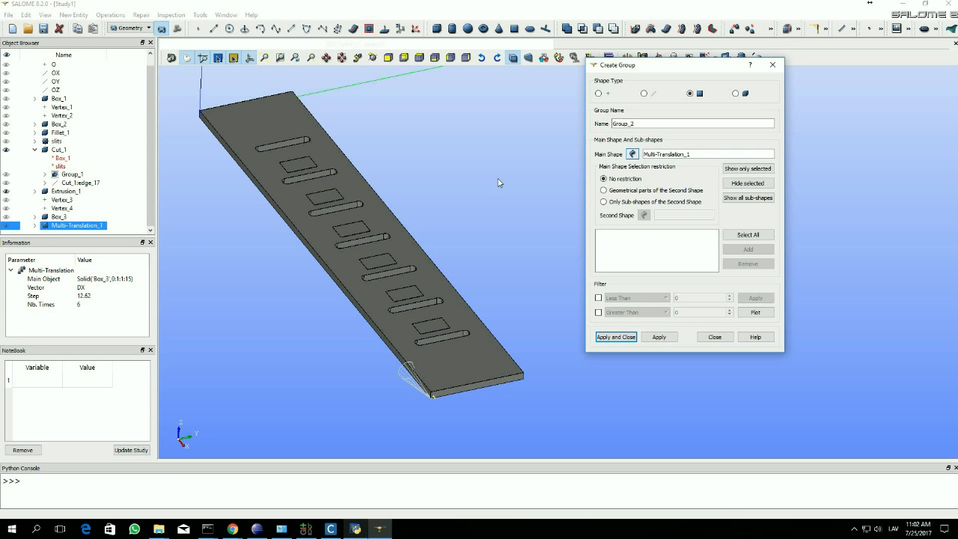
# Add the upper faces of the six translated boxes to the group and create it
pyautogui.click(303, 166)
pyautogui.keyDown('shift'); pyautogui.click(329, 197); pyautogui.keyUp('shift')
pyautogui.keyDown('shift'); pyautogui.click(355, 232); pyautogui.keyUp('shift')
pyautogui.keyDown('shift'); pyautogui.click(431, 327); pyautogui.keyUp('shift')
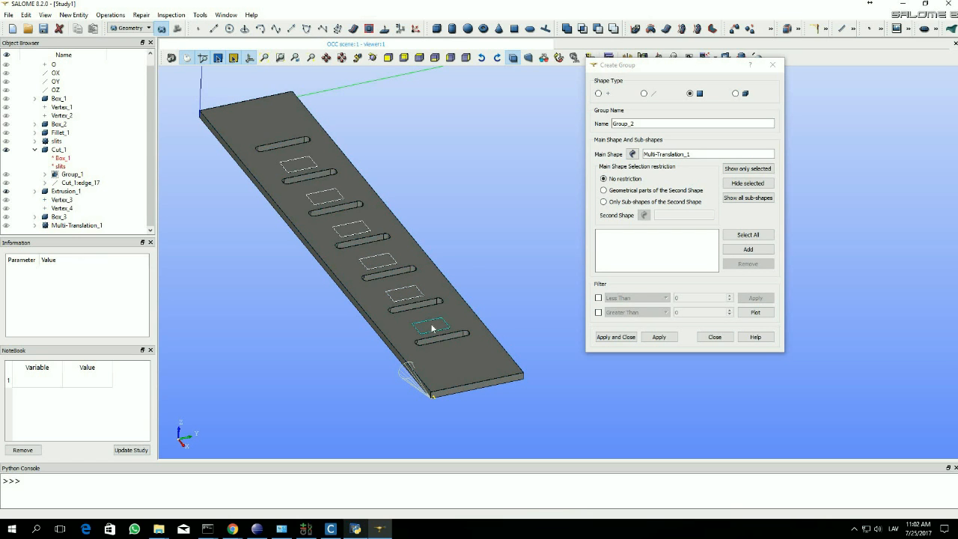
pyautogui.click(758, 250)
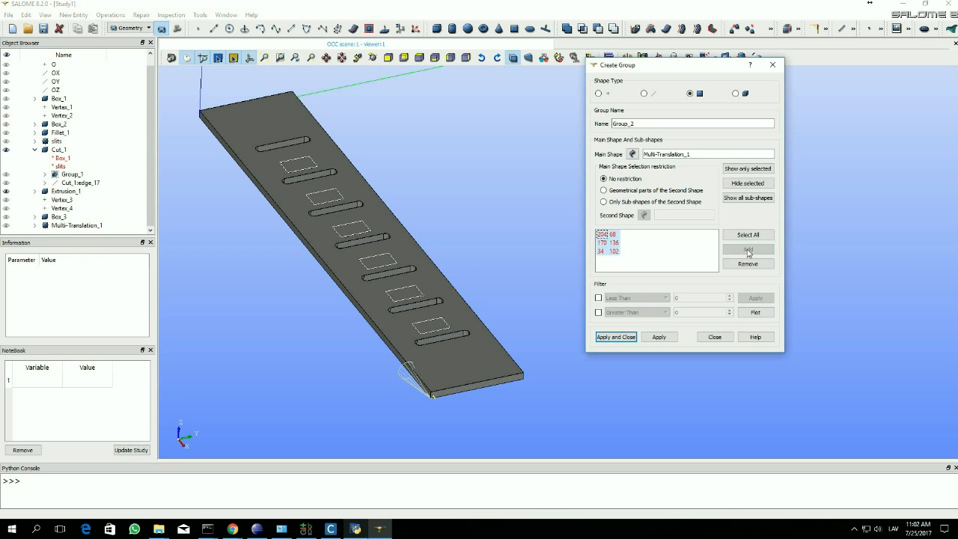
pyautogui.click(615, 338)
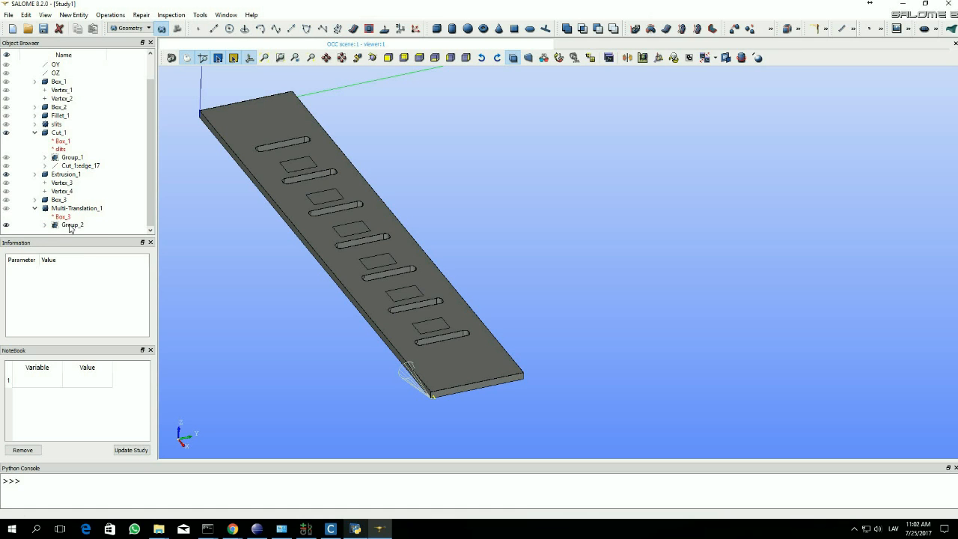
# Rename the new face group as solder_upper_surface and widen the object tree so its full name fits
pyautogui.click(71, 226)
pyautogui.rightClick(98, 232)
pyautogui.click(98, 234)
pyautogui.write('s')
pyautogui.write('older_upper_surface')
pyautogui.press('Return')
pyautogui.moveTo(157, 220); pyautogui.dragTo(176, 221)
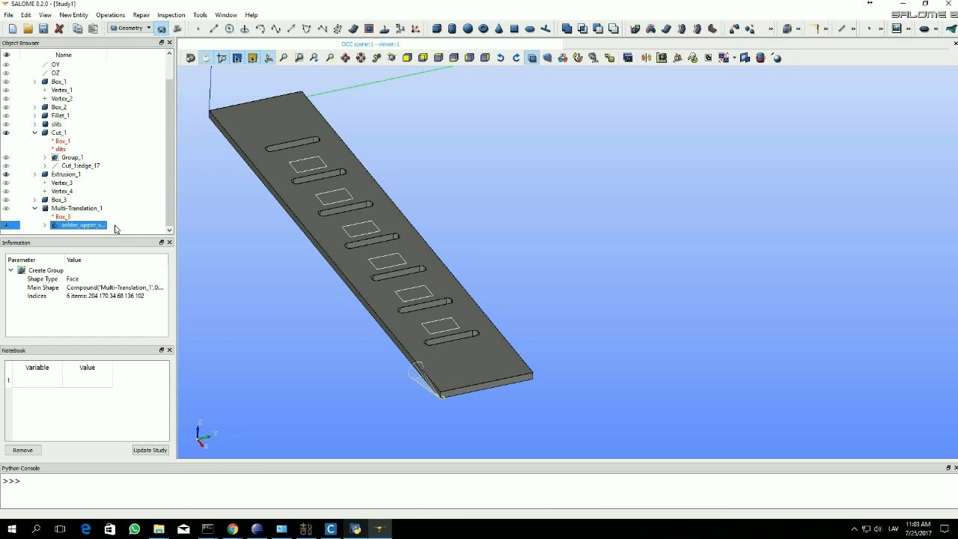
pyautogui.moveTo(111, 53); pyautogui.dragTo(126, 54)
# Set up an extrusion of solder_upper_surface with the plate's vertical corner edge Cut_1:edge_148 as the vector
pyautogui.click(638, 28)
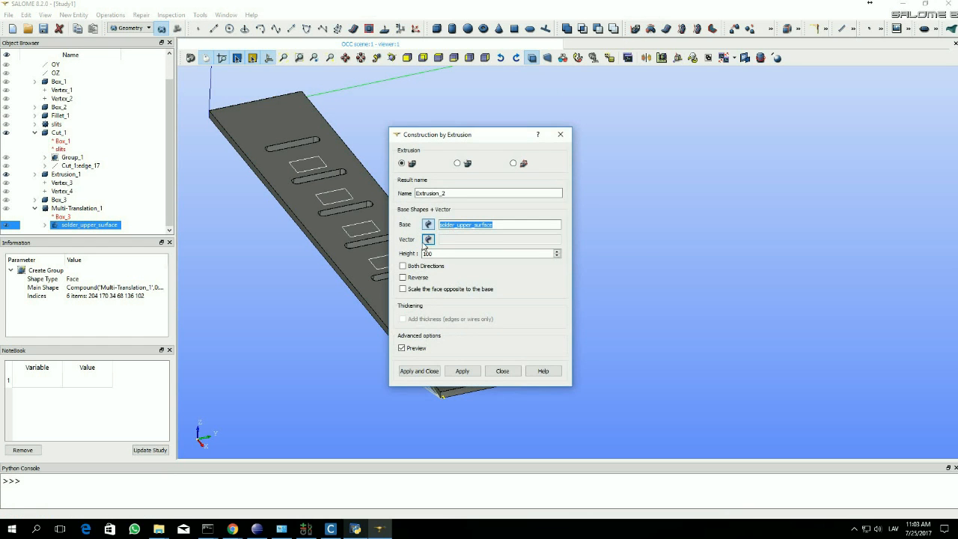
pyautogui.click(428, 240)
pyautogui.moveTo(396, 118); pyautogui.dragTo(327, 99)
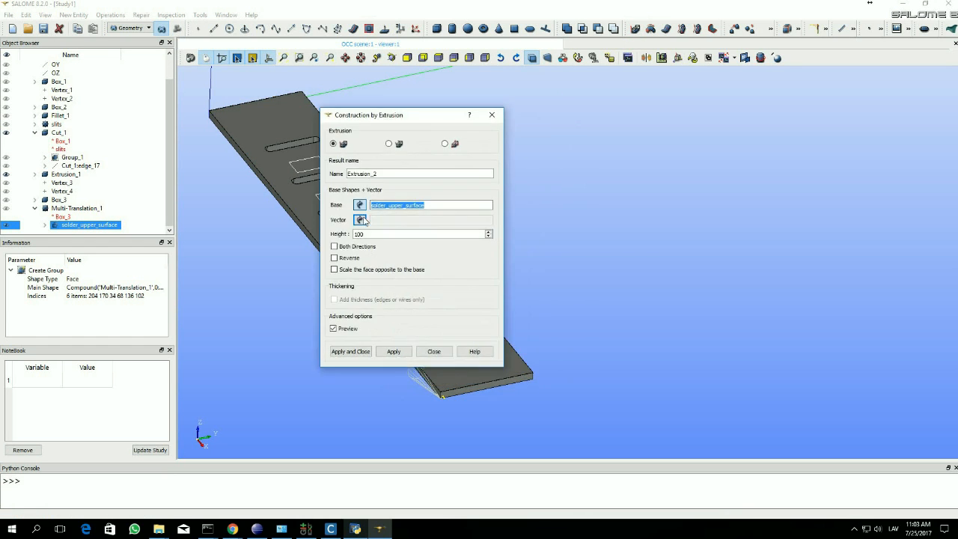
pyautogui.click(533, 378)
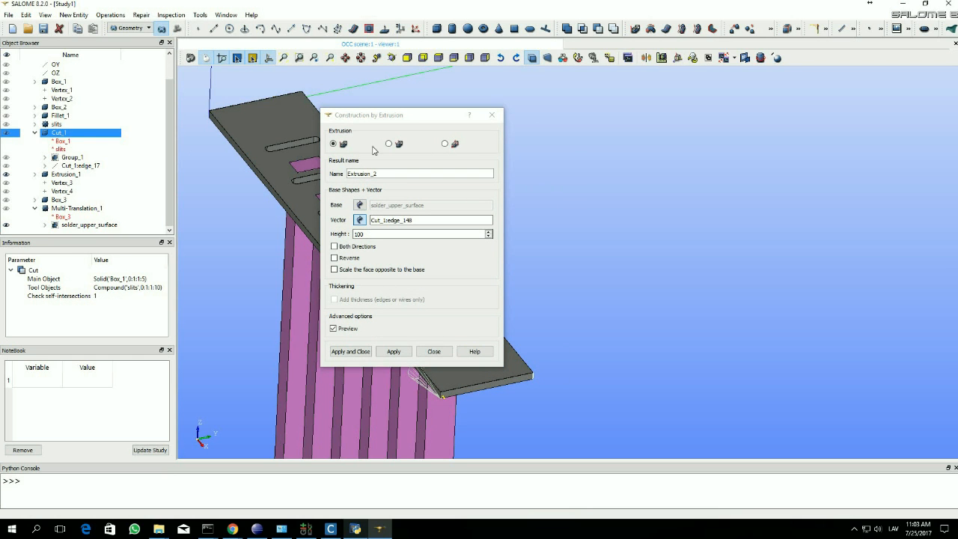
pyautogui.moveTo(390, 116); pyautogui.dragTo(631, 83)
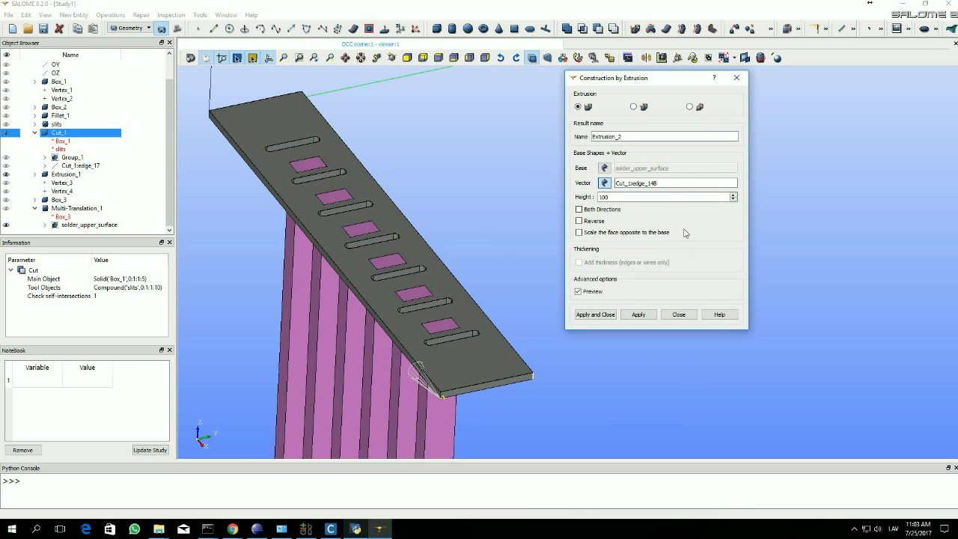
# Try Cut_1:edge_17 as the extrusion vector, return to Cut_1:edge_148, and set the height to -0.2
pyautogui.click(442, 396)
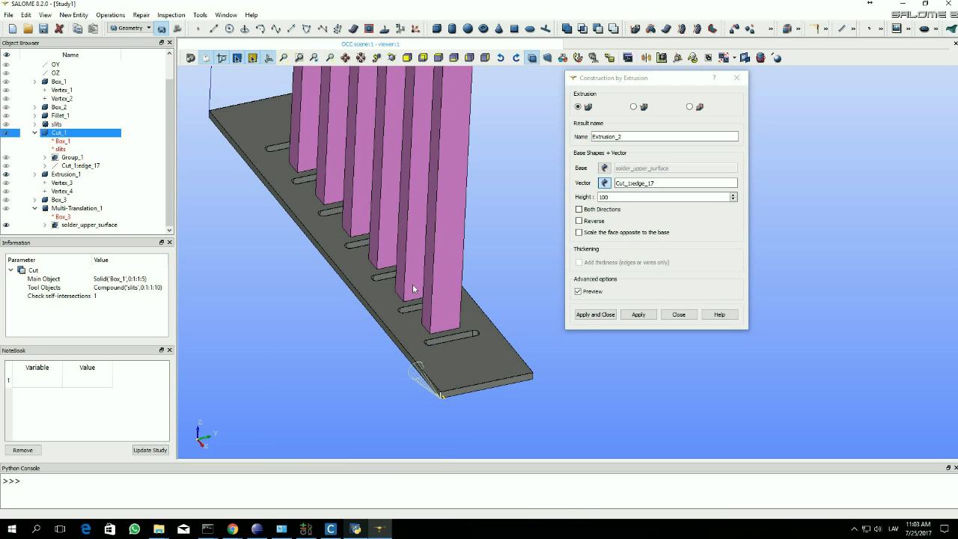
pyautogui.click(533, 374)
pyautogui.doubleClick(604, 197)
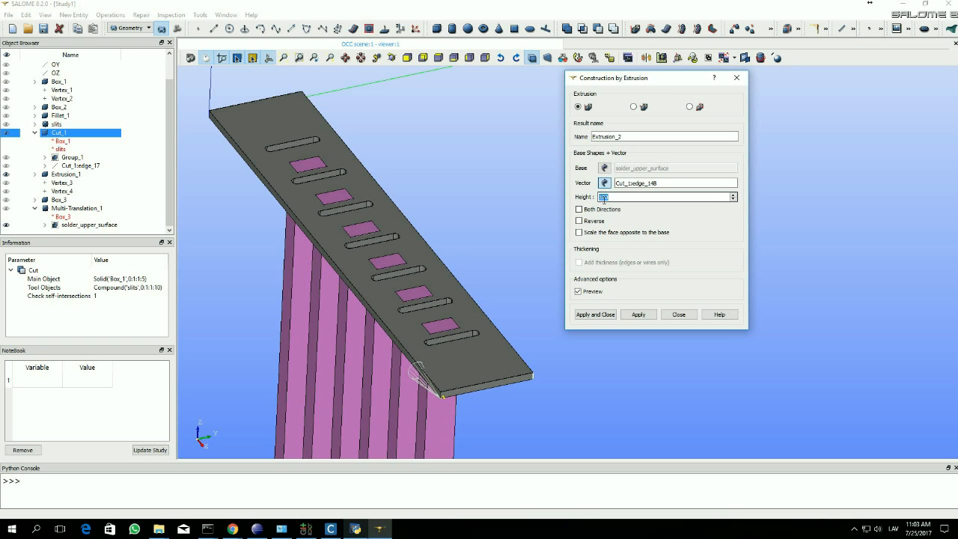
pyautogui.press('BackSpace')
pyautogui.write('-0.2')
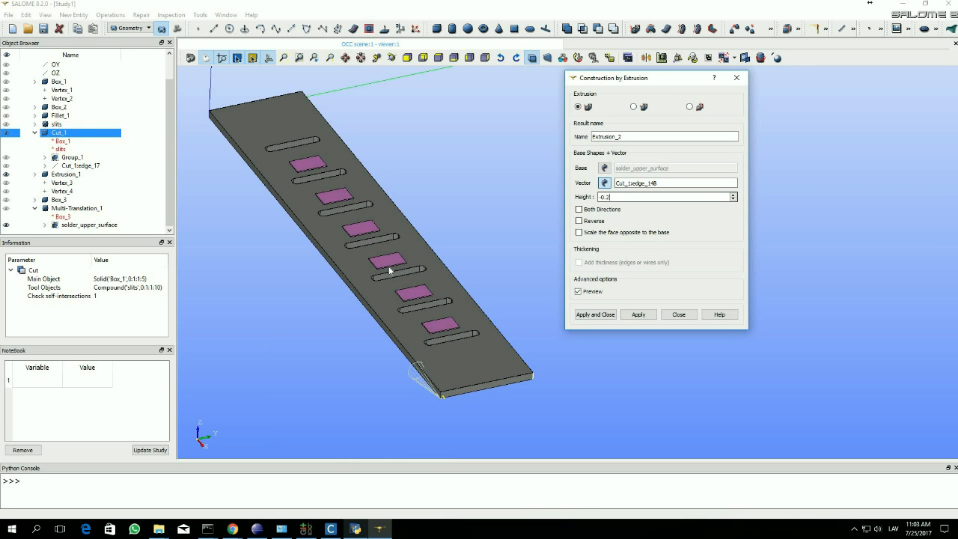
# Inspect the solder extrusion preview up close and reselect the corner edge Cut_1:edge_148 as its vector
pyautogui.scroll(5, 359, 262)
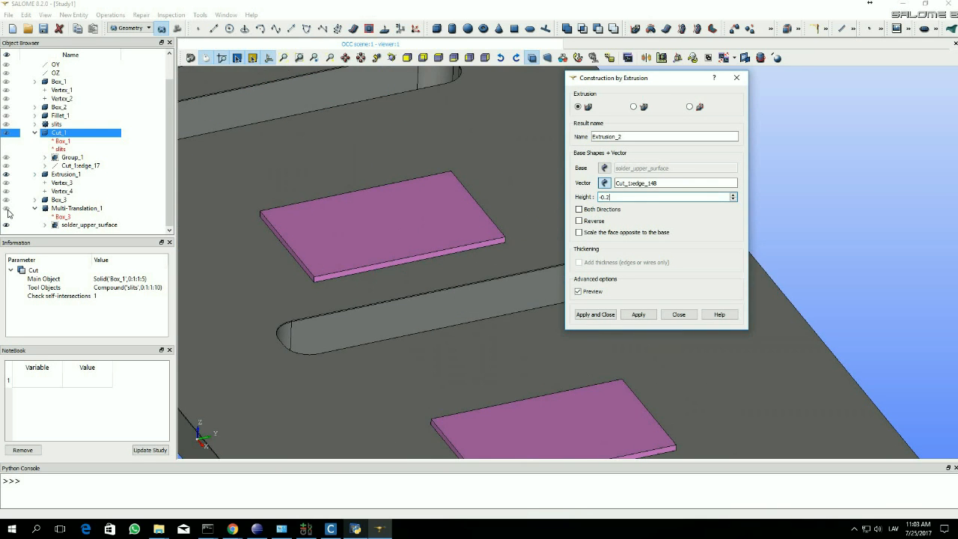
pyautogui.click(309, 276)
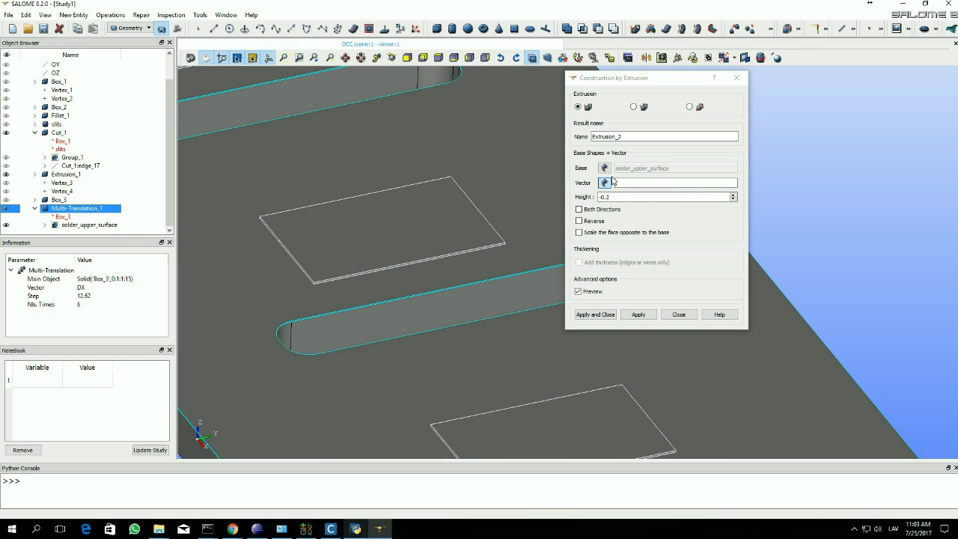
pyautogui.click(606, 183)
pyautogui.scroll(-10, 774, 373)
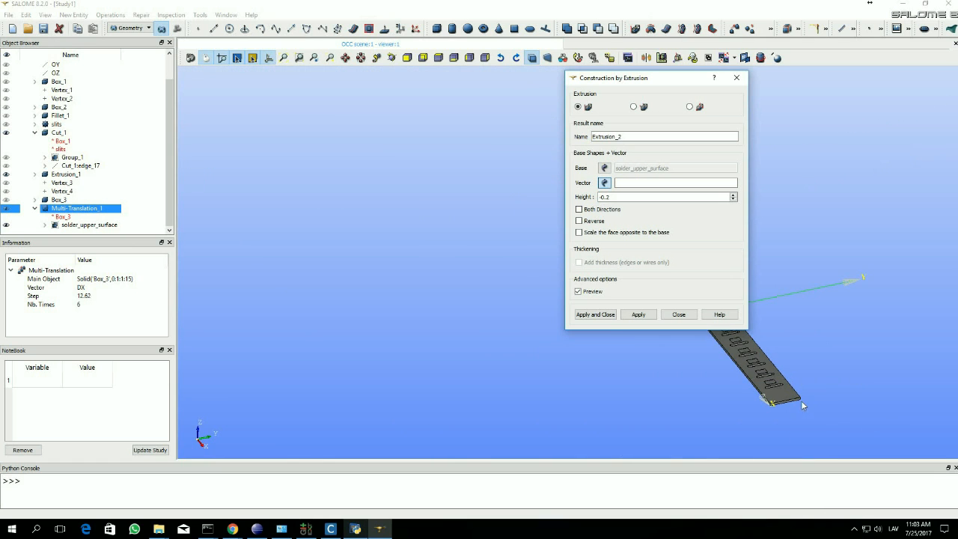
pyautogui.click(801, 398)
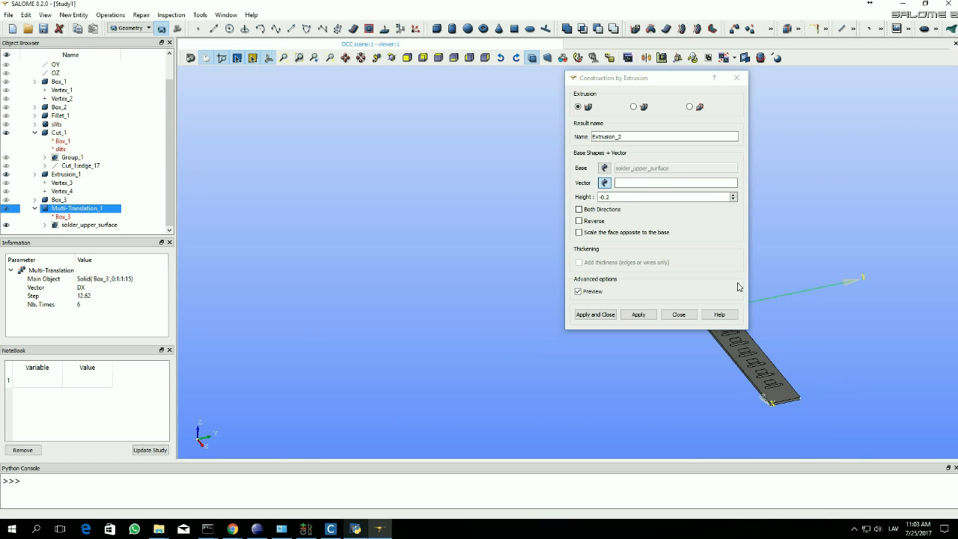
pyautogui.scroll(10, 710, 359)
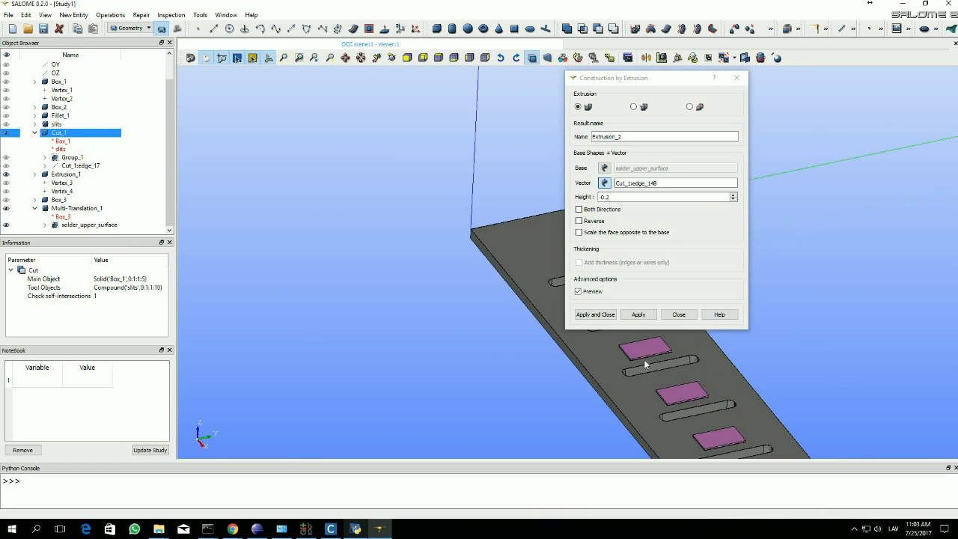
pyautogui.moveTo(670, 79); pyautogui.dragTo(847, 84)
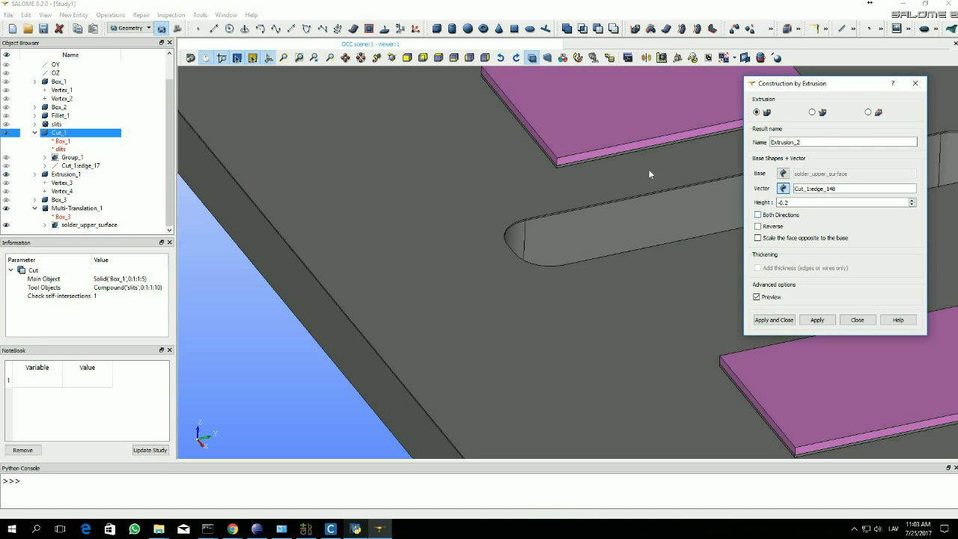
# Create the extrusion of solder_upper_surface along Cut_1:edge_148 with a height of -0.2
pyautogui.click(775, 319)
pyautogui.scroll(-5, 522, 210)
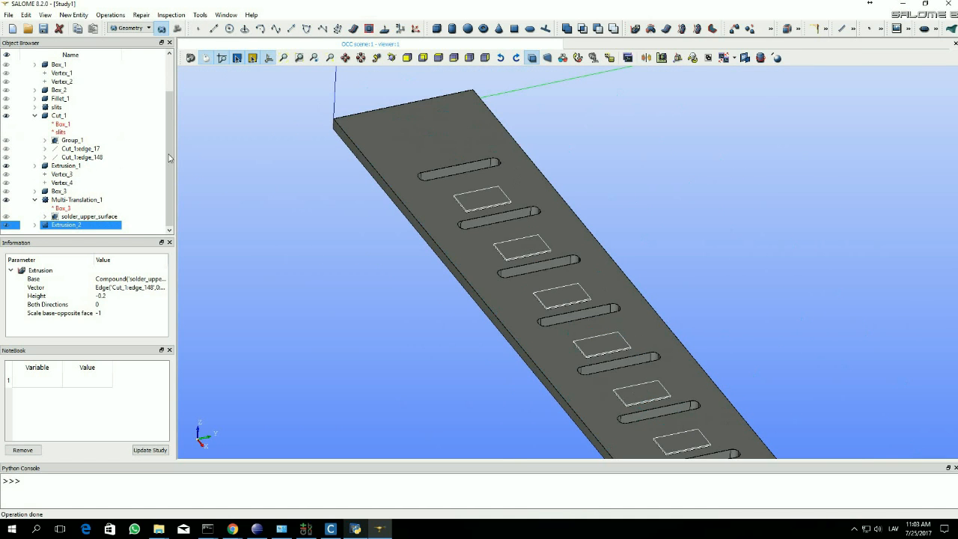
pyautogui.scroll(-3, 524, 201)
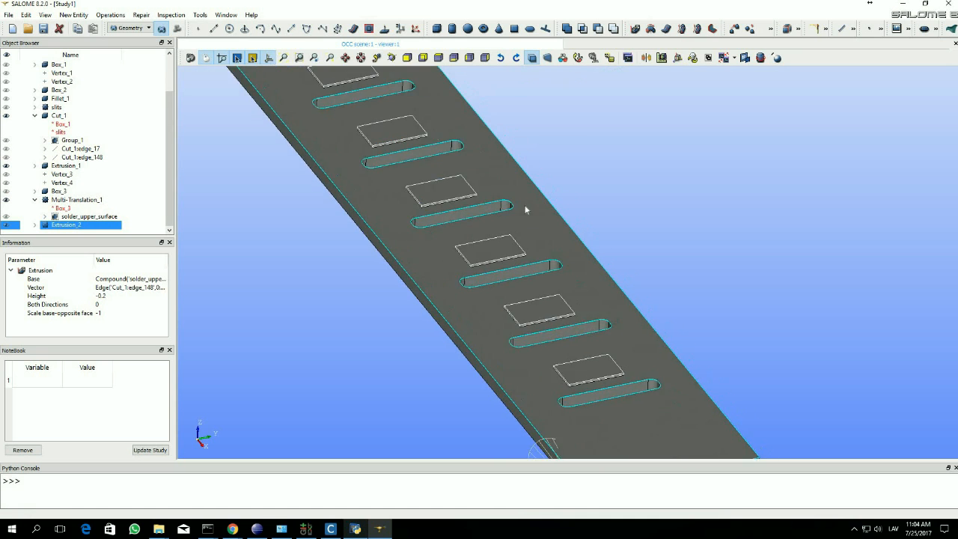
# Examine the slotted plate and its six solder pads from one end to the other
pyautogui.scroll(1, 522, 210)
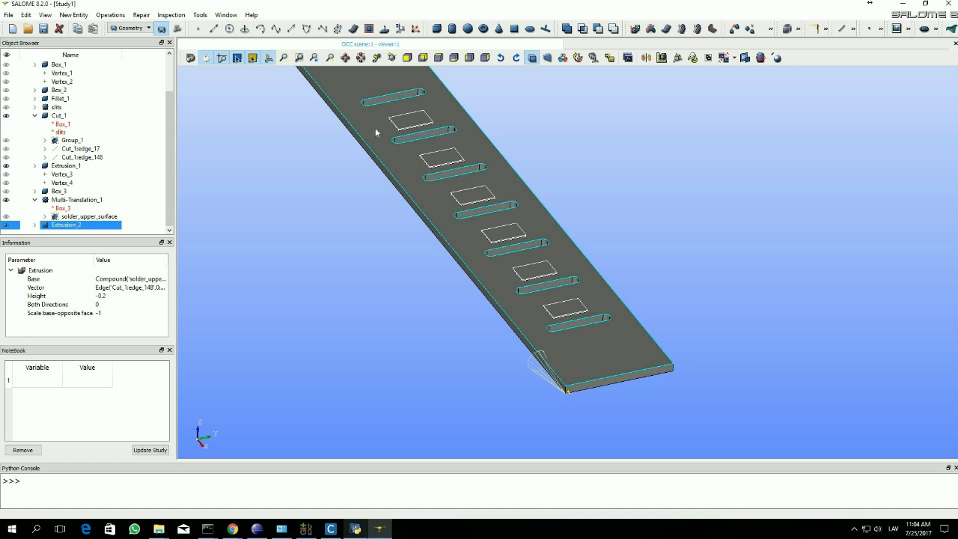
pyautogui.keyDown('ctrl'); pyautogui.moveTo(376, 139); pyautogui.dragTo(363, 205, button='middle'); pyautogui.keyUp('ctrl')
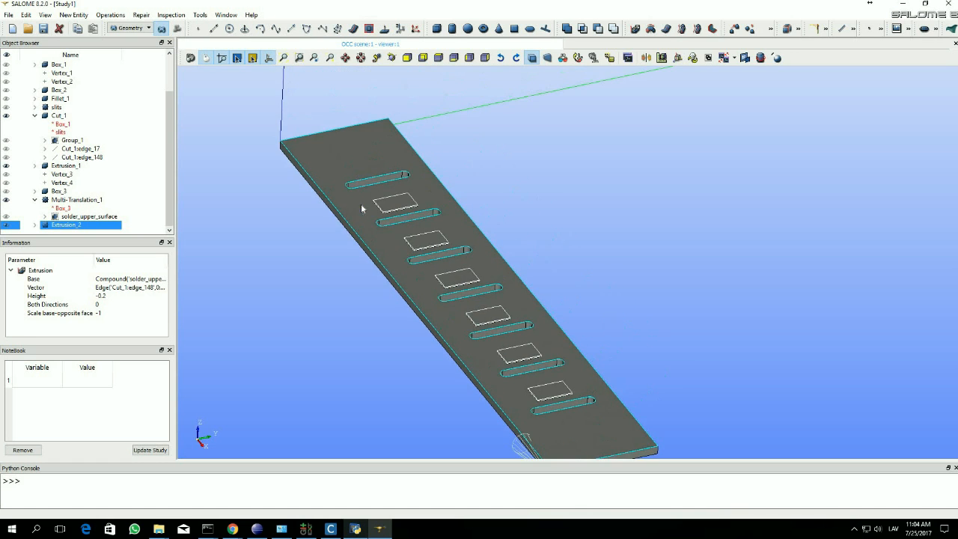
pyautogui.scroll(2, 360, 204)
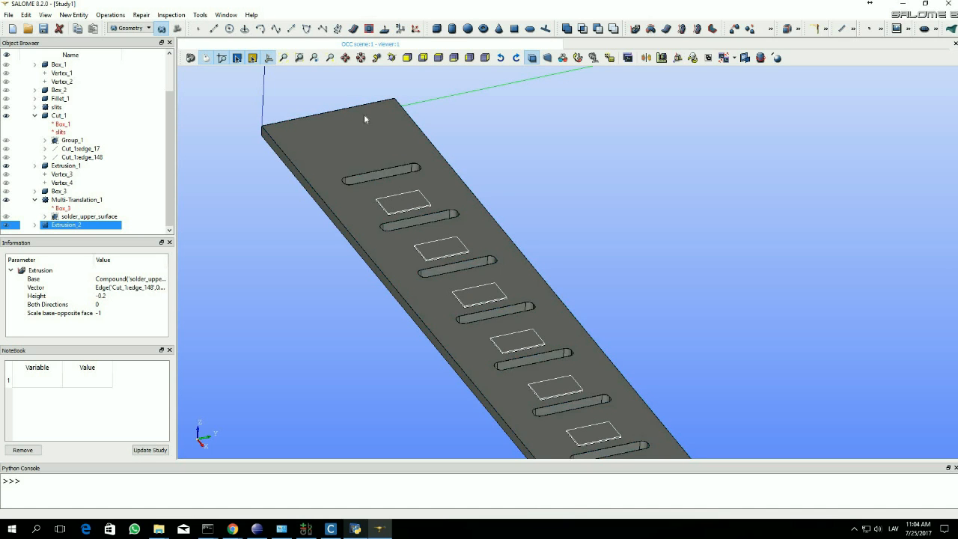
pyautogui.keyDown('ctrl'); pyautogui.moveTo(598, 387); pyautogui.dragTo(531, 290, button='middle'); pyautogui.keyUp('ctrl')
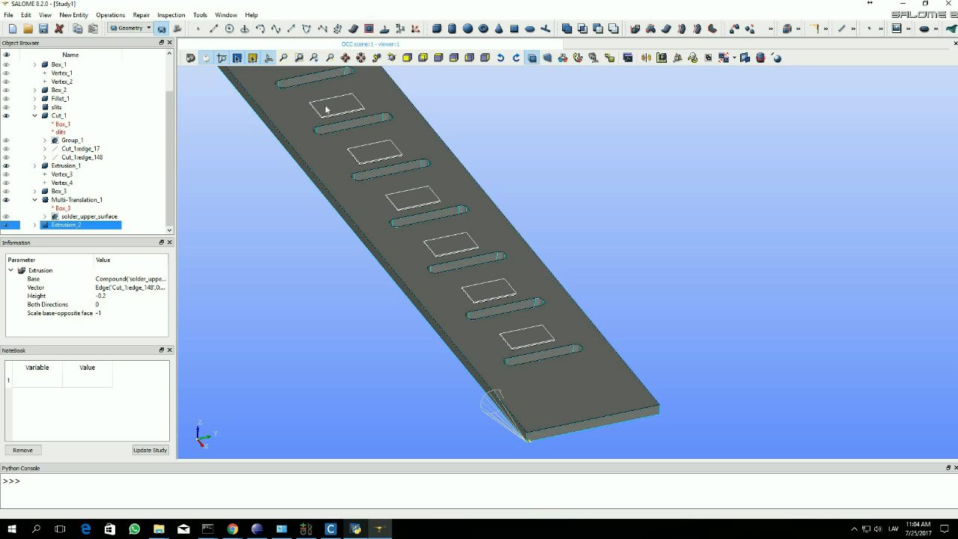
pyautogui.keyDown('ctrl'); pyautogui.moveTo(477, 141); pyautogui.dragTo(525, 189, button='middle'); pyautogui.keyUp('ctrl')
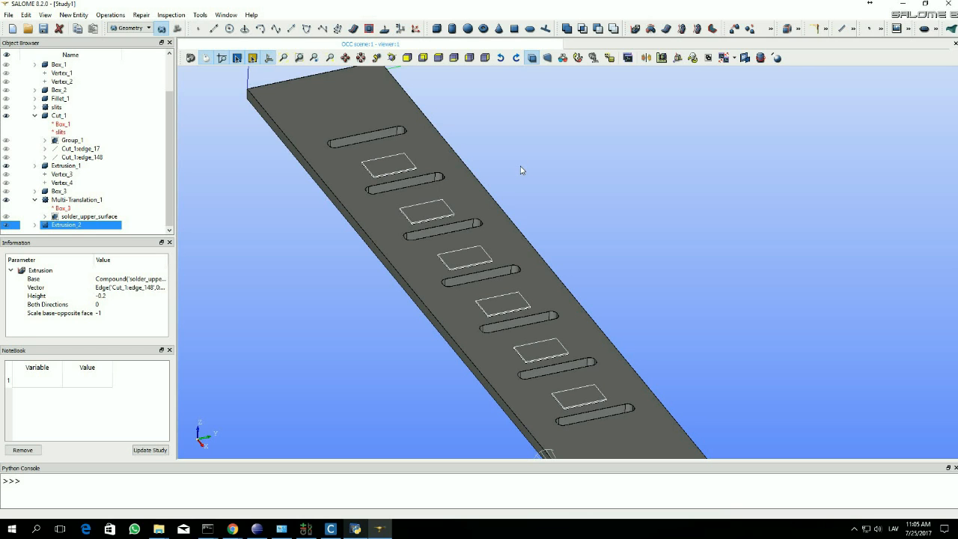
pyautogui.keyDown('ctrl'); pyautogui.moveTo(526, 176); pyautogui.dragTo(488, 140, button='middle'); pyautogui.keyUp('ctrl')
pyautogui.scroll(-1, 487, 140)
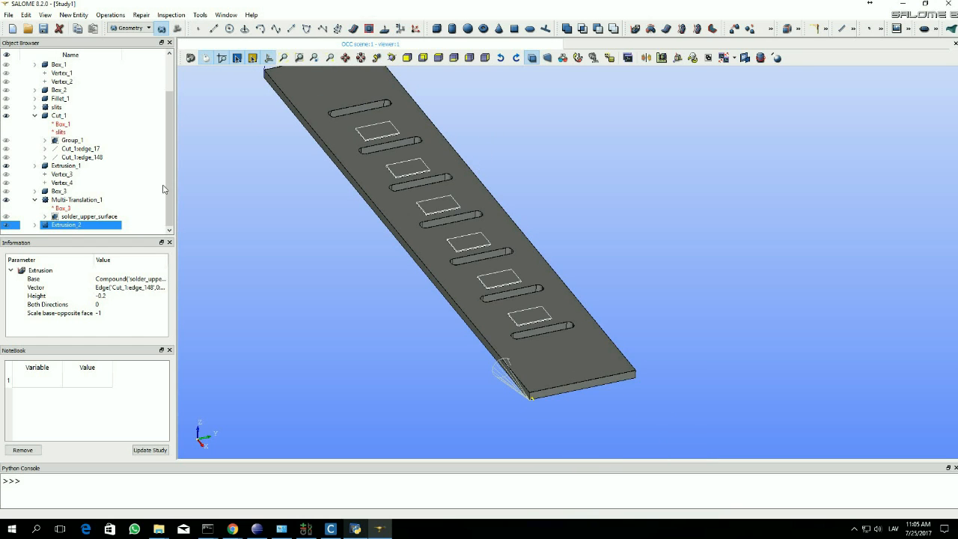
# Hide Extrusion_2, Extrusion_1 and Cut_1 so only the six Multi-Translation_1 pads are displayed, with their undersides facing the viewer
pyautogui.click(6, 224)
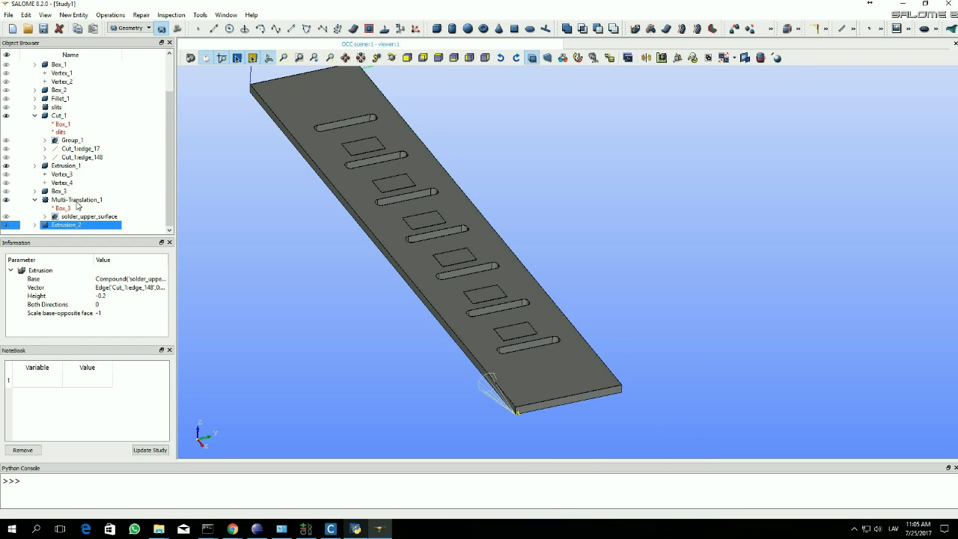
pyautogui.click(76, 201)
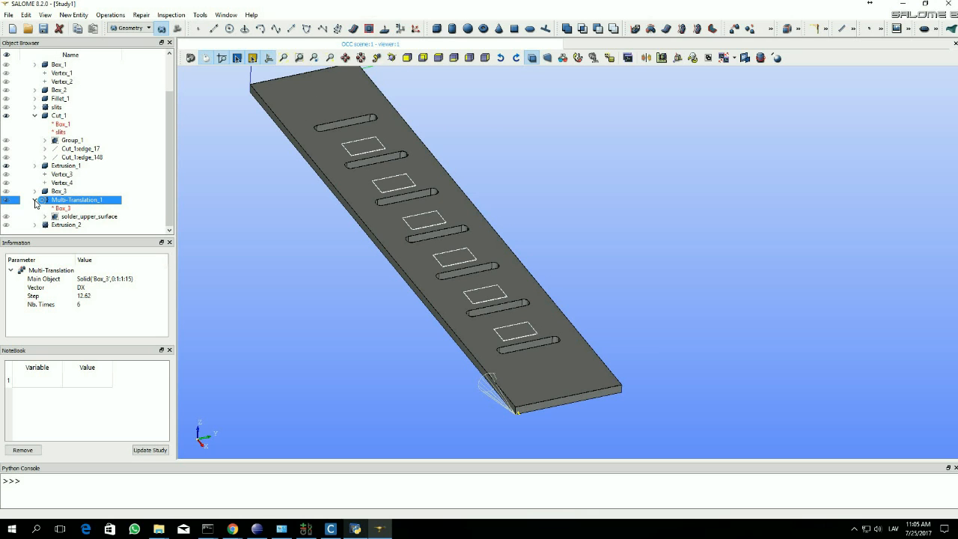
pyautogui.keyDown('ctrl'); pyautogui.moveTo(335, 262); pyautogui.dragTo(453, 159, button='right'); pyautogui.keyUp('ctrl')
pyautogui.click(7, 165)
pyautogui.click(7, 115)
pyautogui.keyDown('ctrl'); pyautogui.moveTo(398, 232); pyautogui.dragTo(380, 245, button='right'); pyautogui.keyUp('ctrl')
pyautogui.scroll(10, 368, 234)
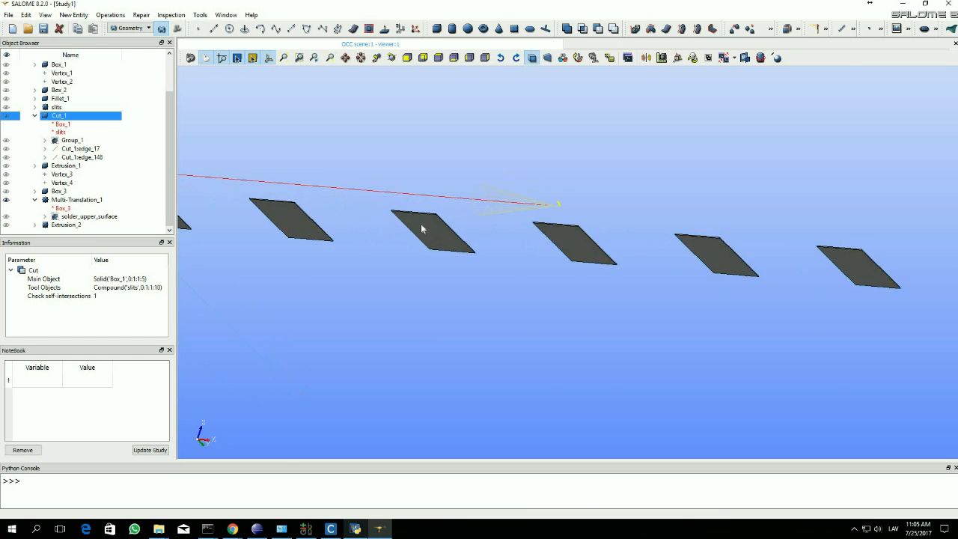
pyautogui.keyDown('ctrl'); pyautogui.moveTo(372, 232); pyautogui.dragTo(428, 226, button='middle'); pyautogui.keyUp('ctrl')
pyautogui.scroll(-4, 428, 226)
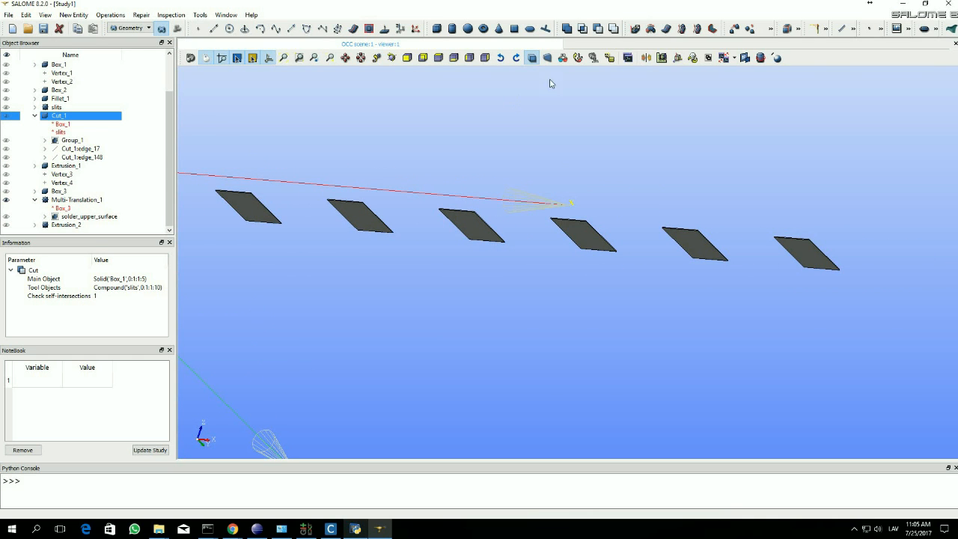
# Set up a new face group with Multi-Translation_1 as its main shape and keep Cut_1 hidden
pyautogui.click(74, 15)
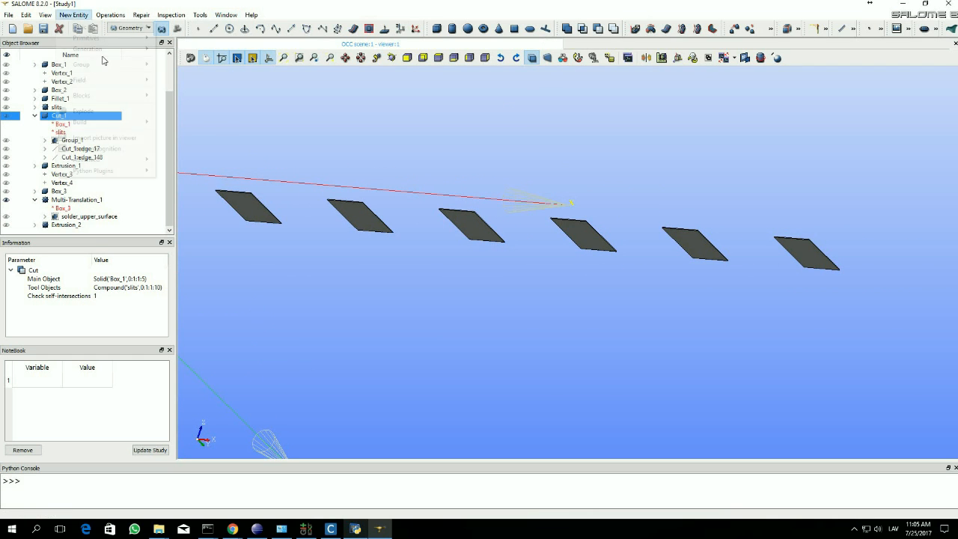
pyautogui.moveTo(104, 65)
pyautogui.moveTo(455, 118); pyautogui.dragTo(514, 147)
pyautogui.click(542, 175)
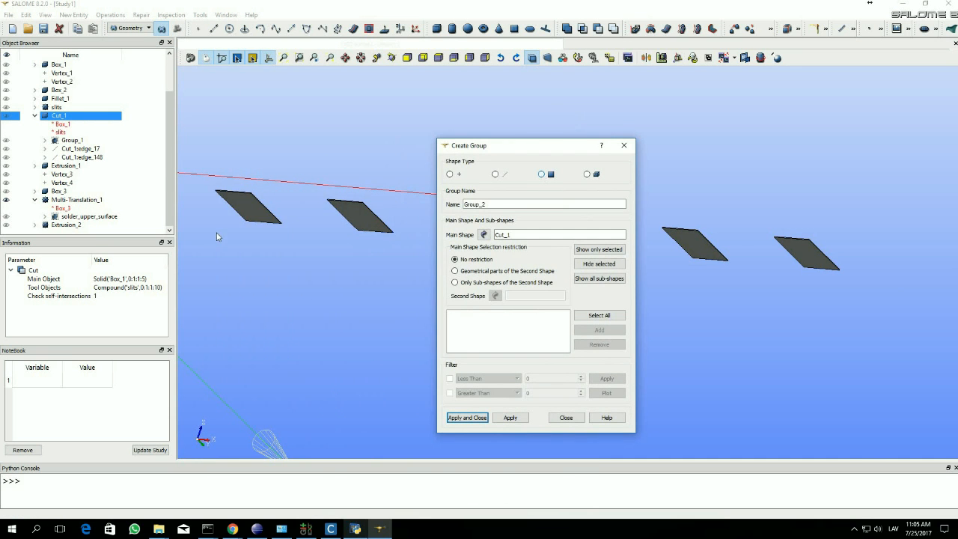
pyautogui.click(485, 236)
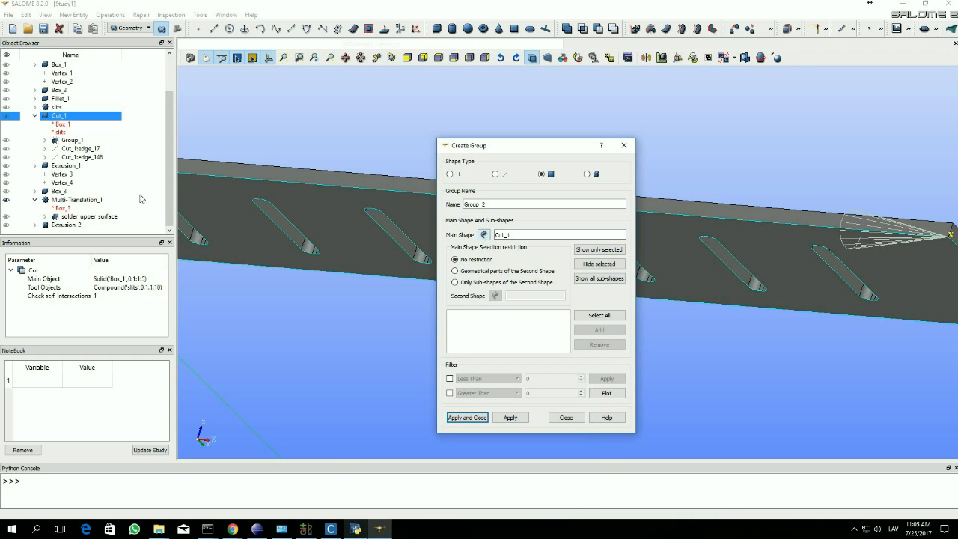
pyautogui.click(75, 200)
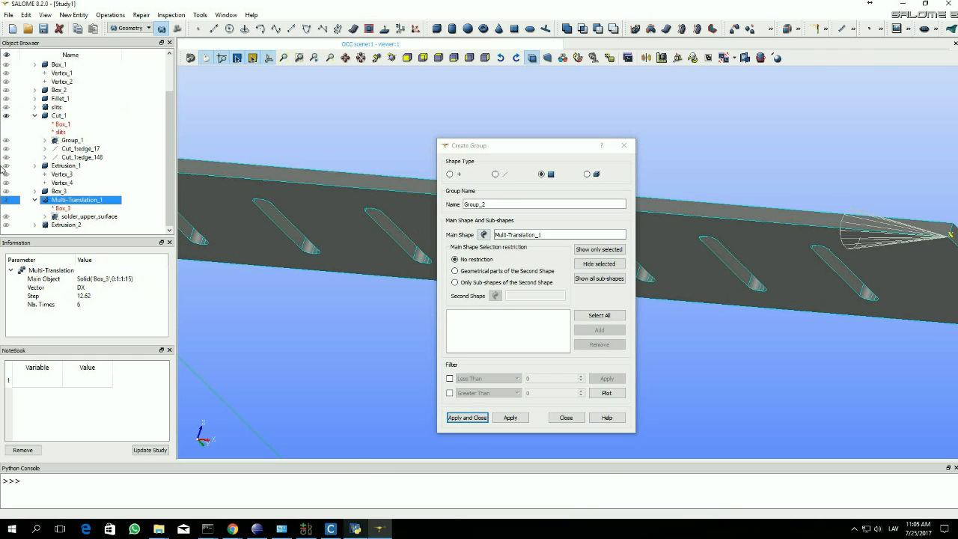
pyautogui.click(390, 213)
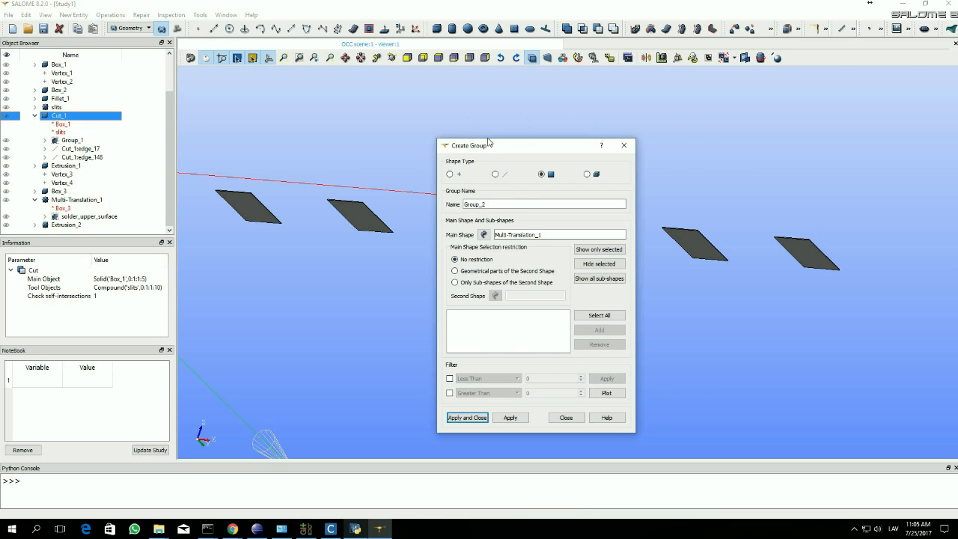
# Select the bottom faces of all six solder pads and add them to the group
pyautogui.moveTo(527, 146); pyautogui.dragTo(587, 115)
pyautogui.scroll(-3, 268, 236)
pyautogui.click(308, 238)
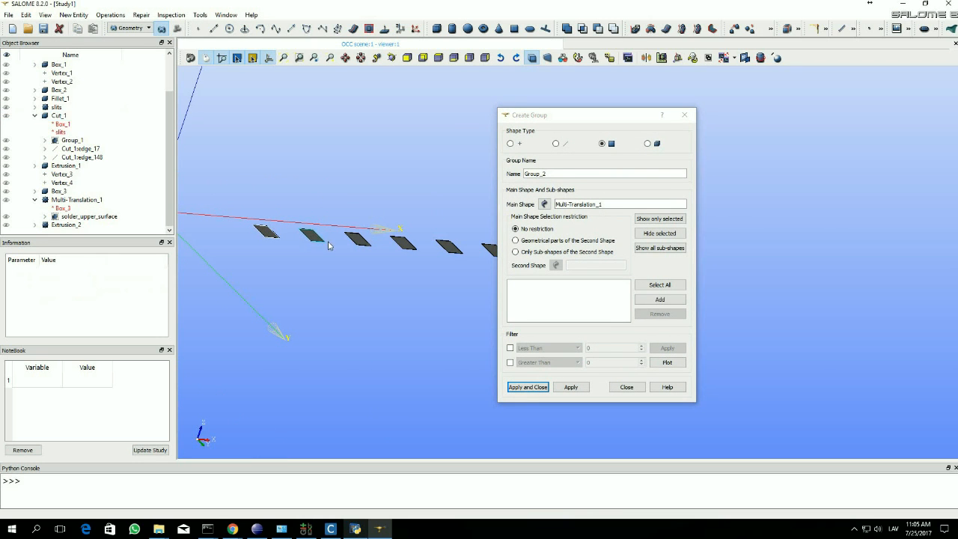
pyautogui.moveTo(586, 119); pyautogui.dragTo(200, 50)
pyautogui.keyDown('shift'); pyautogui.click(459, 250); pyautogui.keyUp('shift')
pyautogui.keyDown('shift'); pyautogui.click(492, 249); pyautogui.keyUp('shift')
pyautogui.click(287, 236)
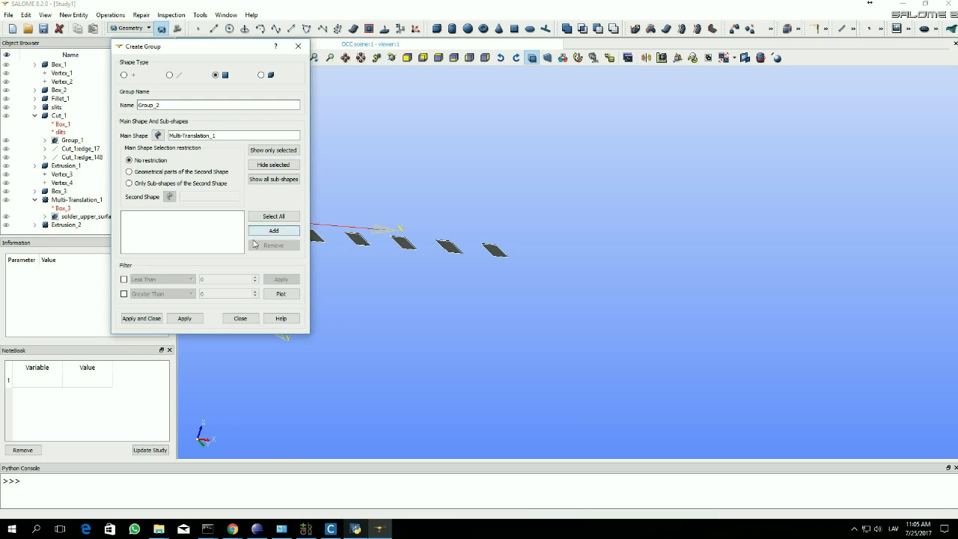
# Name the face group solder_lower_surface and create it
pyautogui.hotkey('ctrl', 'a')
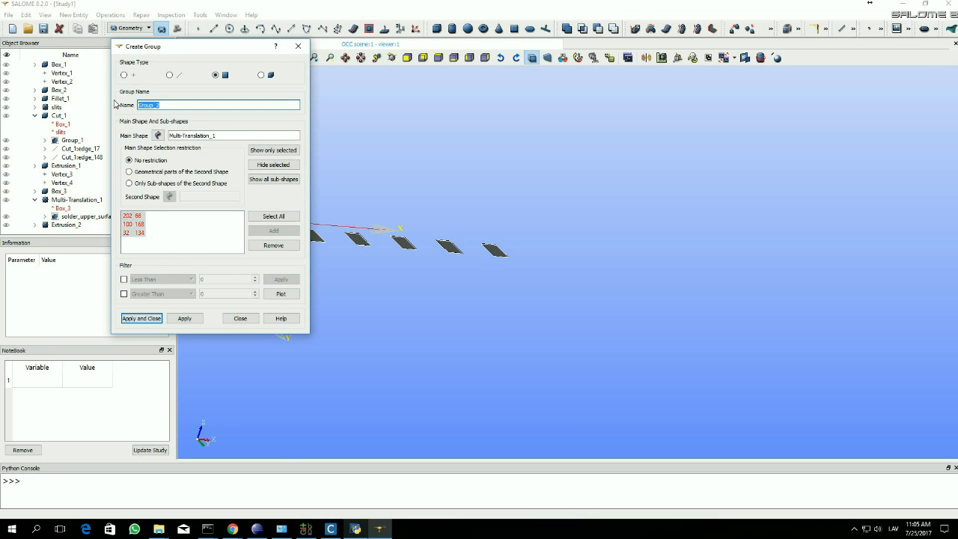
pyautogui.write('solder_lower_surface')
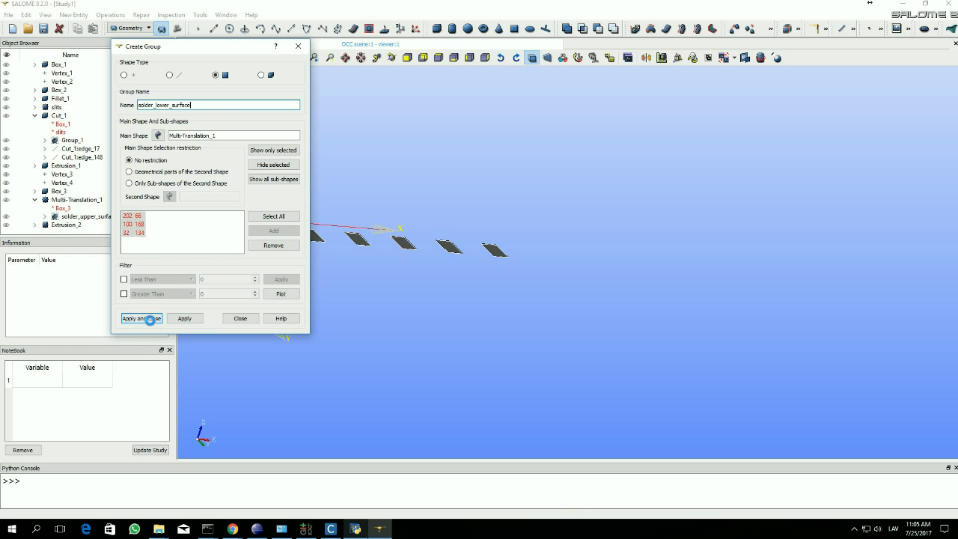
pyautogui.press('Return')
pyautogui.scroll(-1, 118, 217)
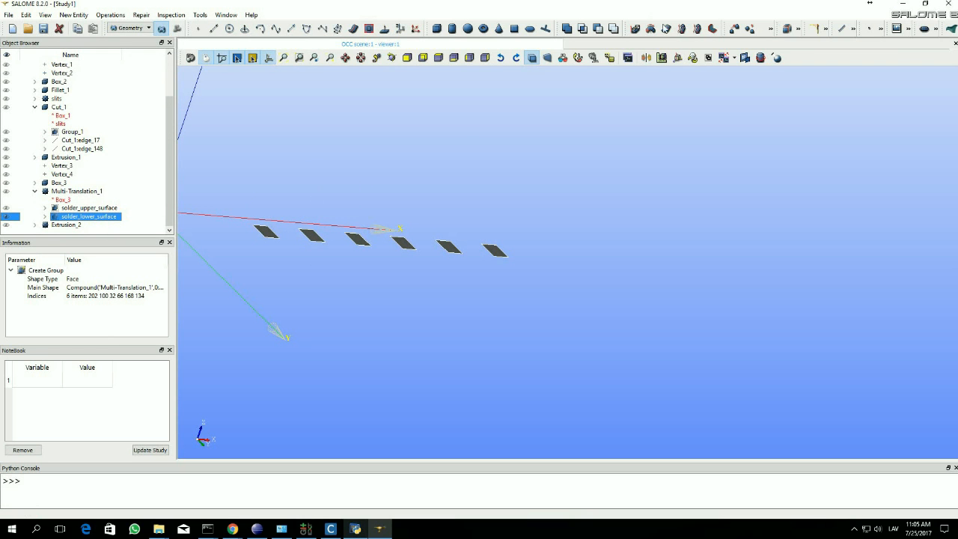
# Start an extrusion with solder_lower_surface as the base shape and display Cut_1 for choosing the vector
pyautogui.click(637, 29)
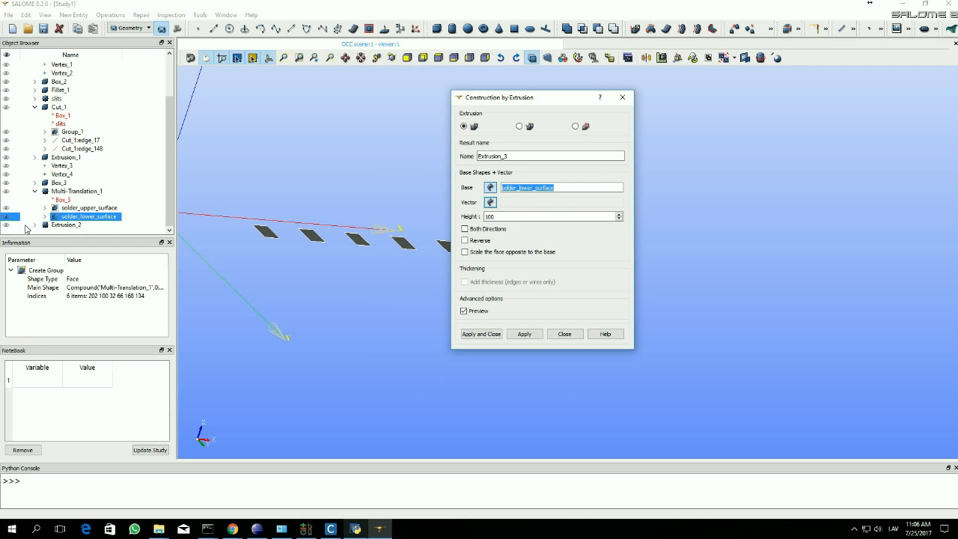
pyautogui.click(8, 193)
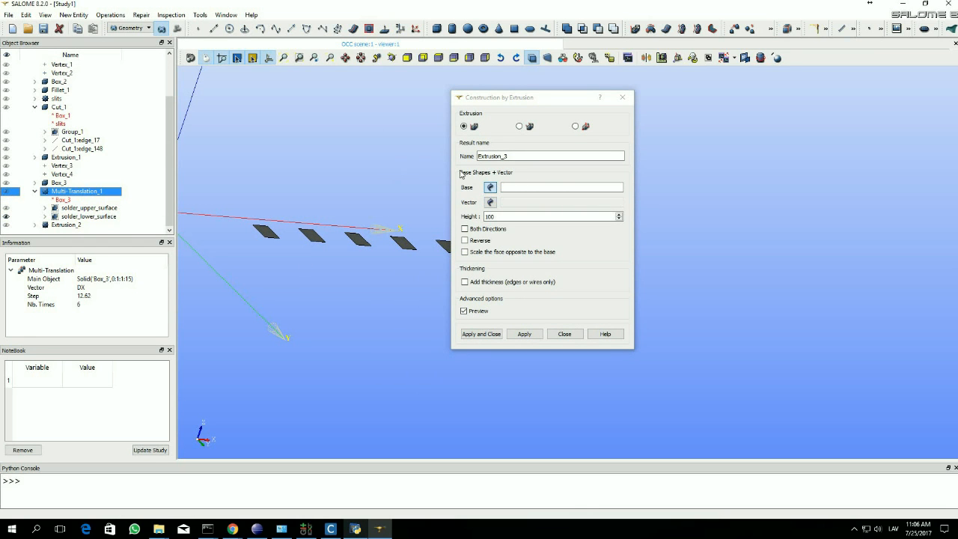
pyautogui.click(91, 217)
pyautogui.click(489, 207)
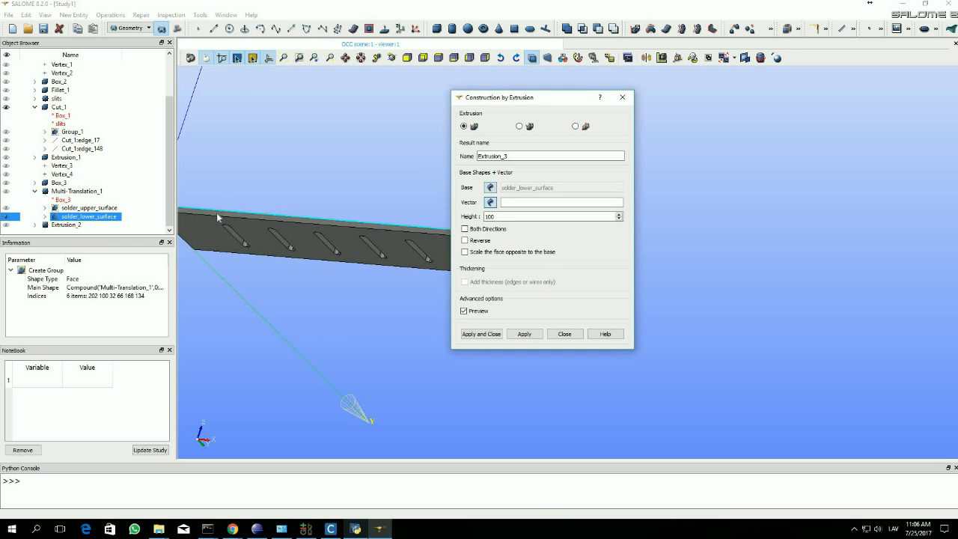
# Extrude solder_lower_surface along the plate's vertical corner edge Cut_1:edge_5 with a height of -1.535
pyautogui.scroll(-4, 216, 216)
pyautogui.scroll(7, 190, 194)
pyautogui.scroll(2, 191, 193)
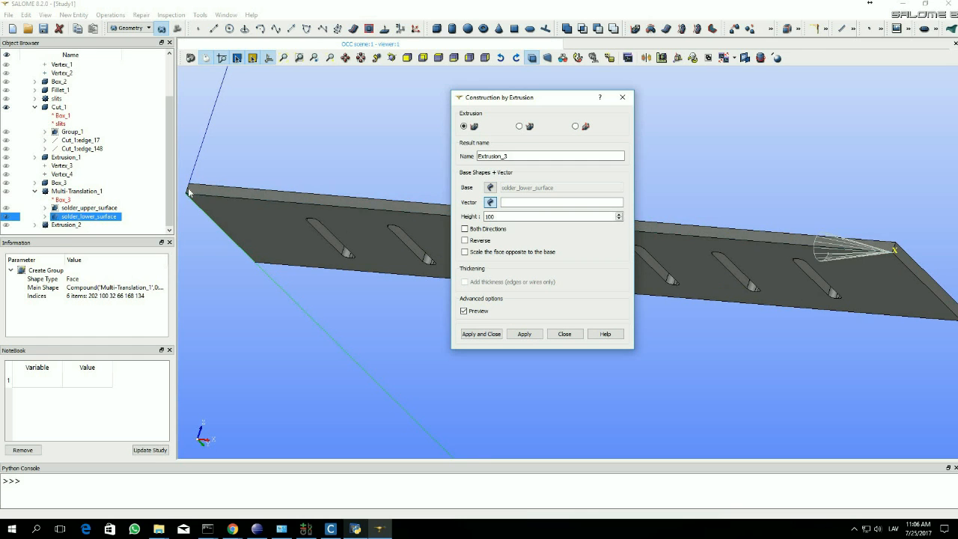
pyautogui.click(188, 193)
pyautogui.click(467, 218)
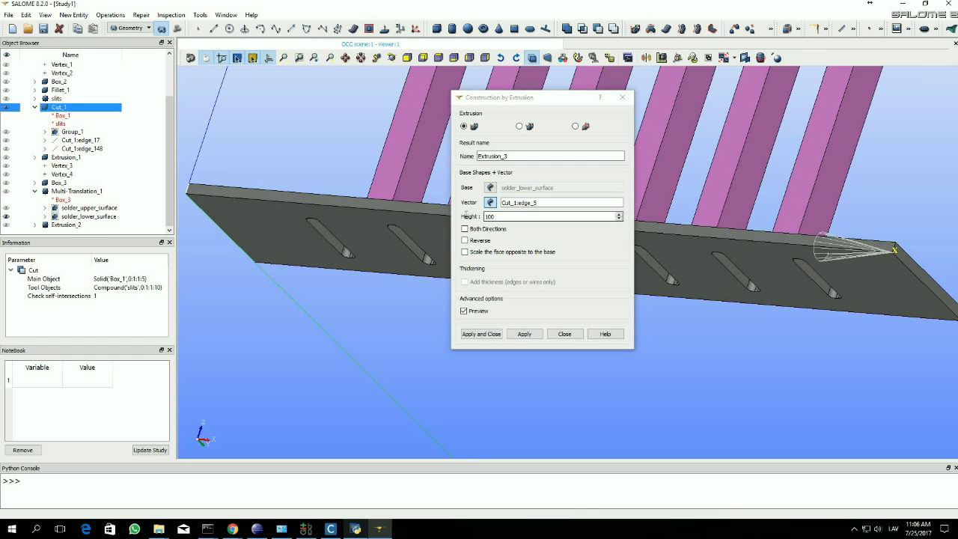
pyautogui.write('-1.5')
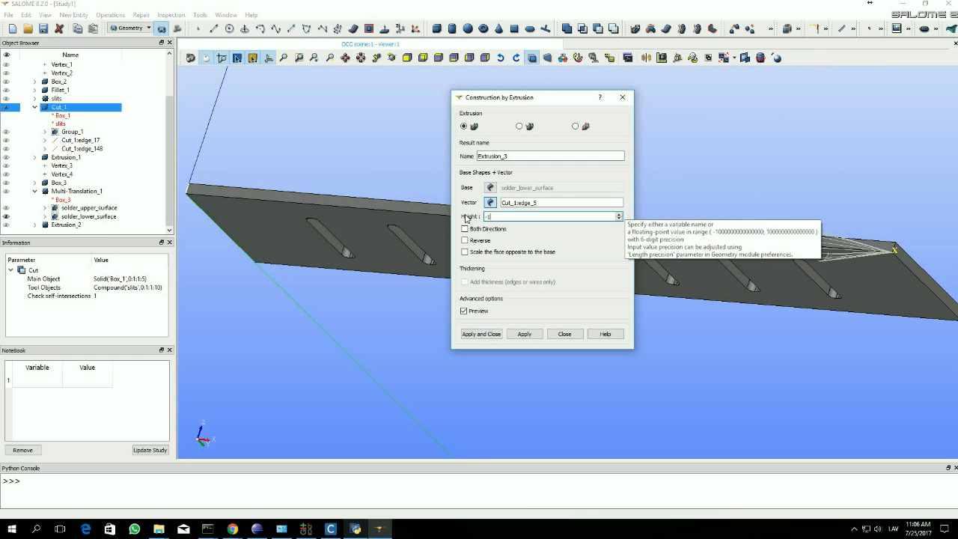
pyautogui.write('35')
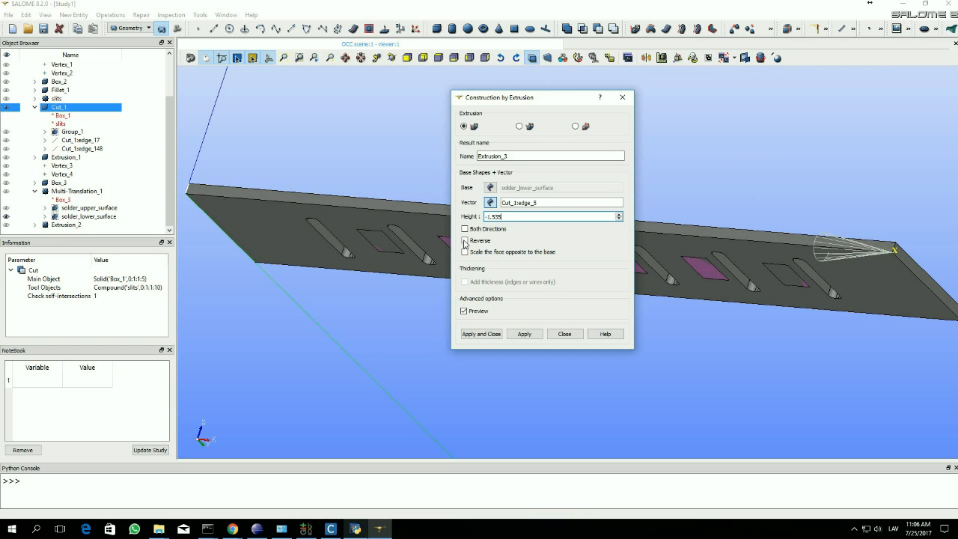
pyautogui.click(492, 334)
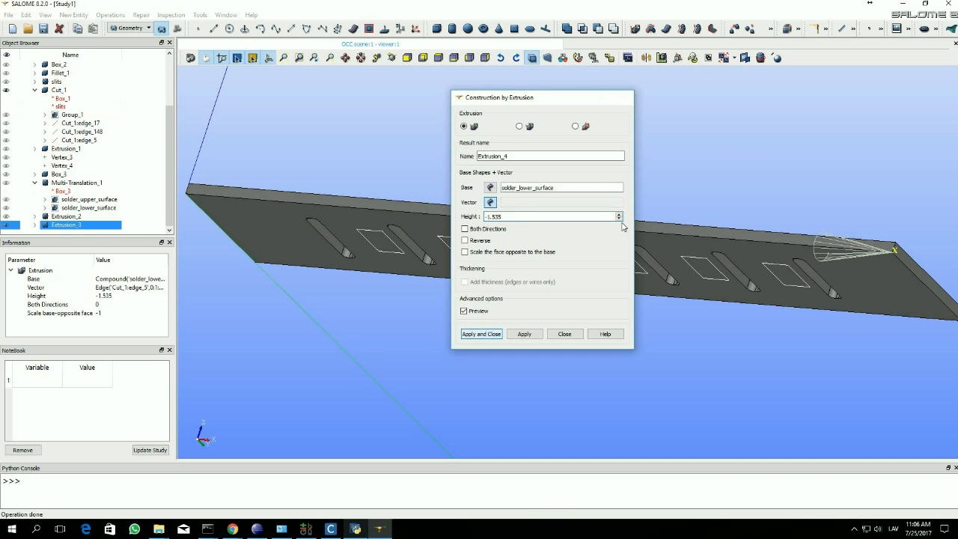
# Display the top layer Extrusion_1 with the plate and inspect its corner and slot edges up close
pyautogui.keyDown('ctrl'); pyautogui.moveTo(592, 323); pyautogui.dragTo(571, 292, button='right'); pyautogui.keyUp('ctrl')
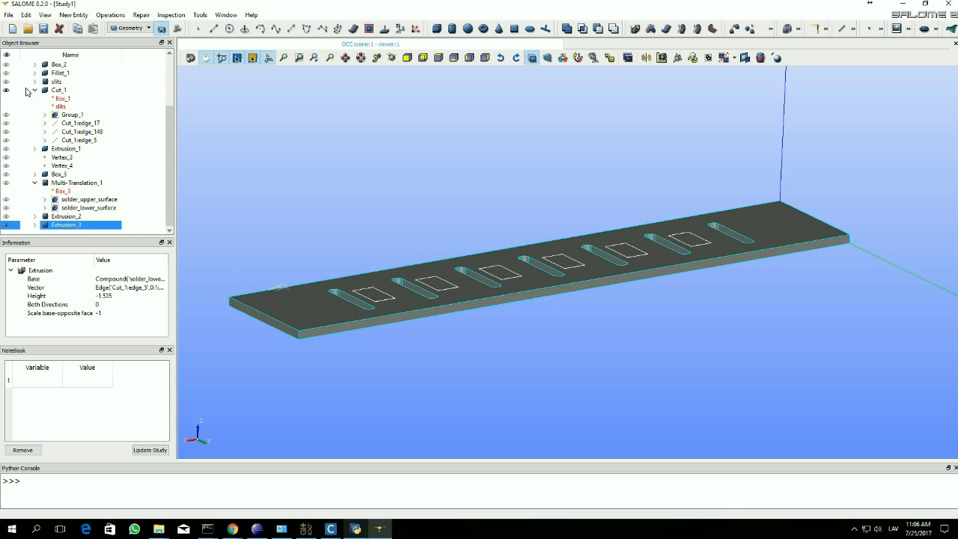
pyautogui.click(9, 149)
pyautogui.scroll(5, 371, 311)
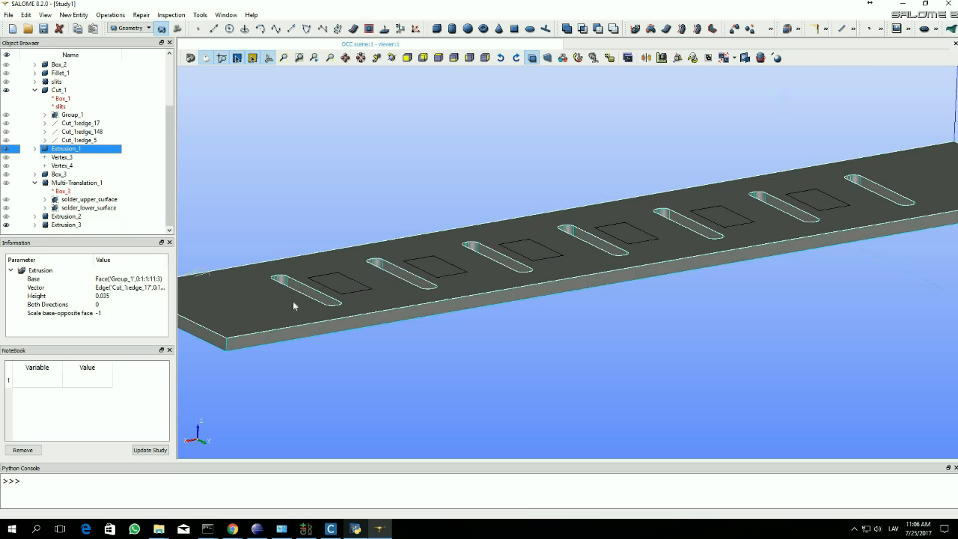
pyautogui.scroll(3, 401, 313)
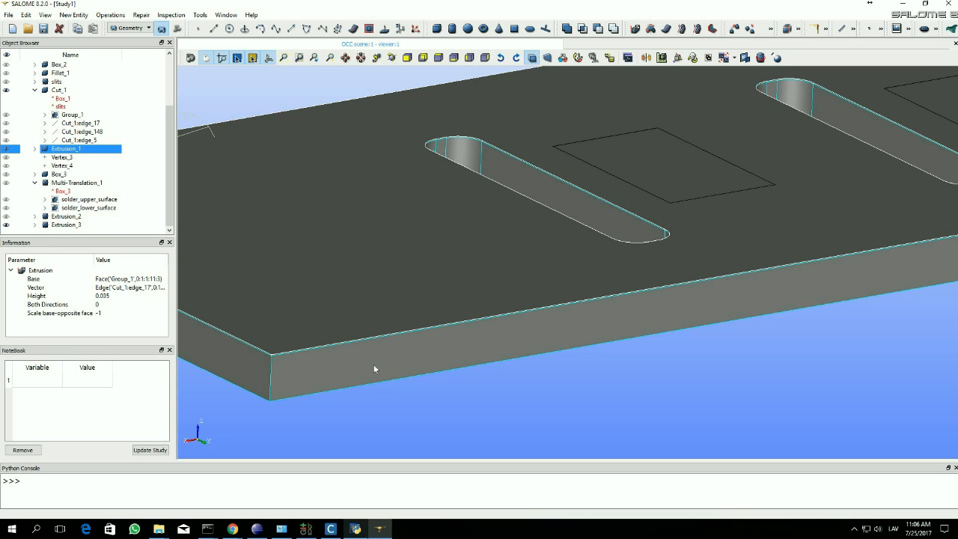
pyautogui.scroll(2, 374, 368)
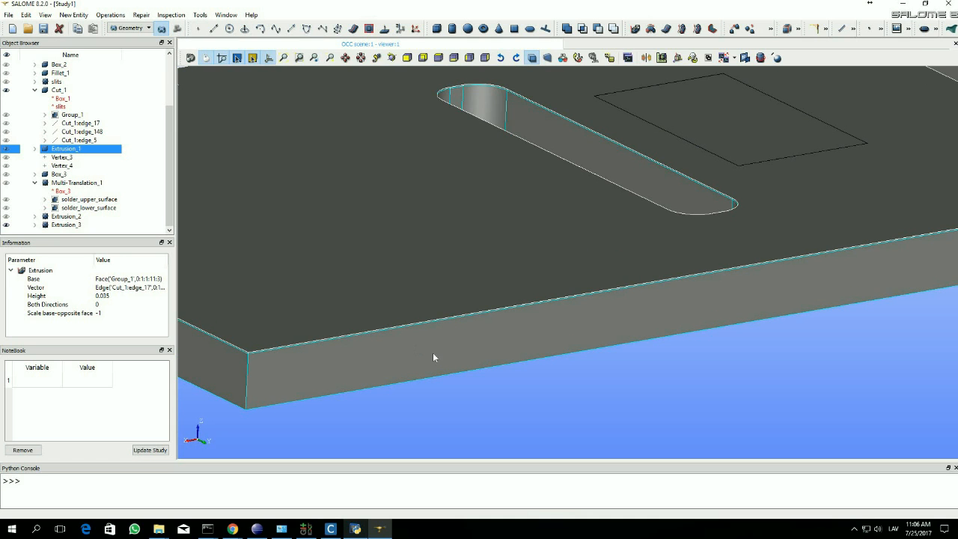
pyautogui.scroll(-3, 352, 336)
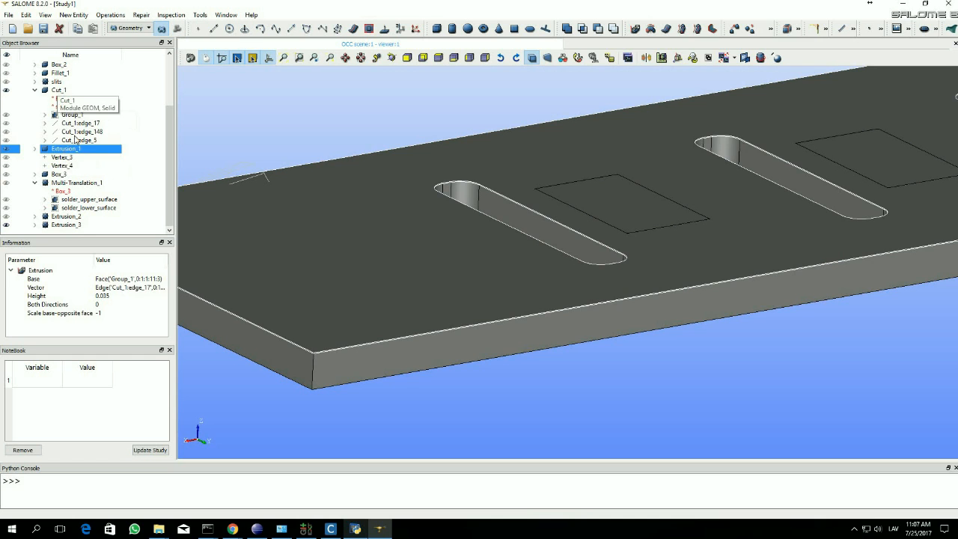
# Display the pad array Multi-Translation_1 together with the plate and its extrusions
pyautogui.click(58, 91)
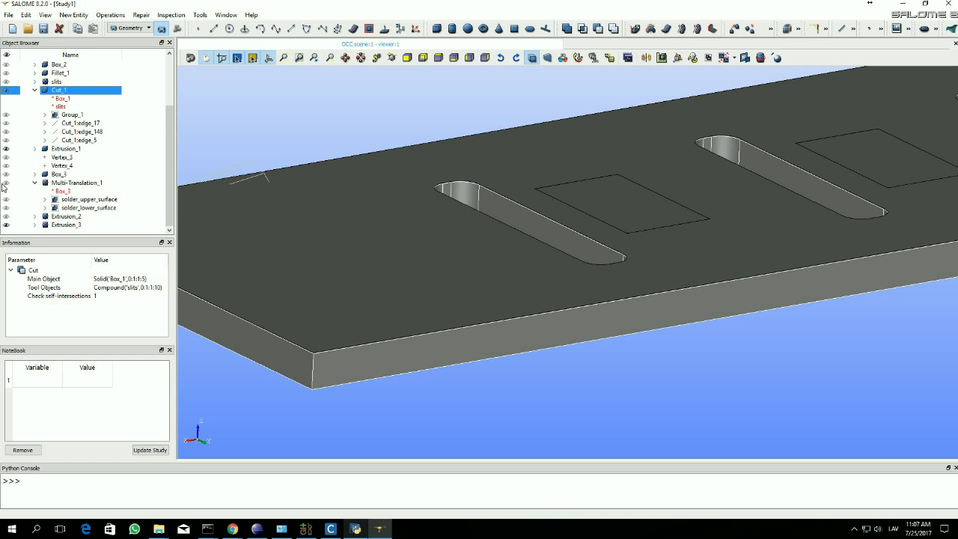
pyautogui.click(5, 184)
pyautogui.click(70, 216)
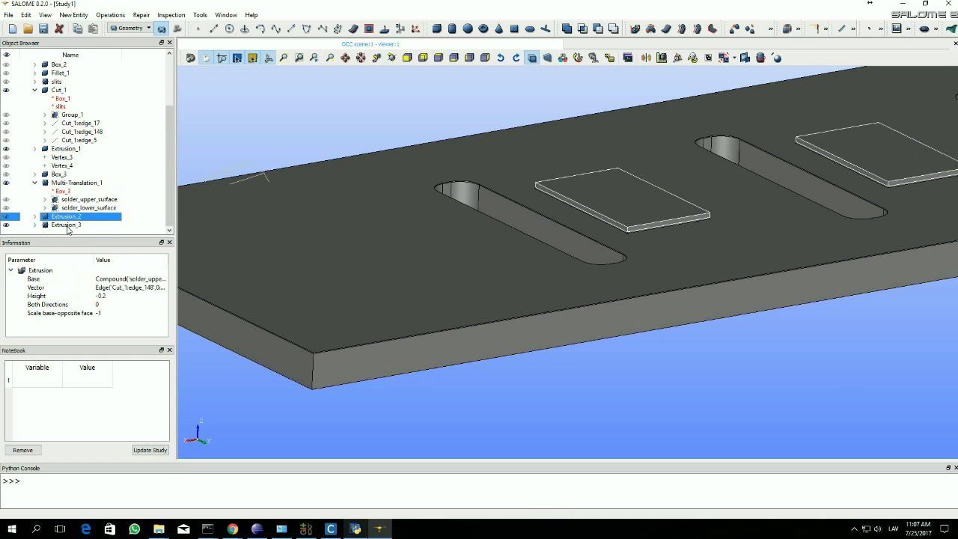
# Create a Solid-type partition from Cut_1, Extrusion_1, Multi-Translation_1, Extrusion_2 and Extrusion_3
pyautogui.click(71, 224)
pyautogui.keyDown('ctrl'); pyautogui.click(72, 216); pyautogui.keyUp('ctrl')
pyautogui.keyDown('ctrl'); pyautogui.click(73, 183); pyautogui.keyUp('ctrl')
pyautogui.keyDown('ctrl'); pyautogui.click(69, 149); pyautogui.keyUp('ctrl')
pyautogui.keyDown('ctrl'); pyautogui.click(61, 91); pyautogui.keyUp('ctrl')
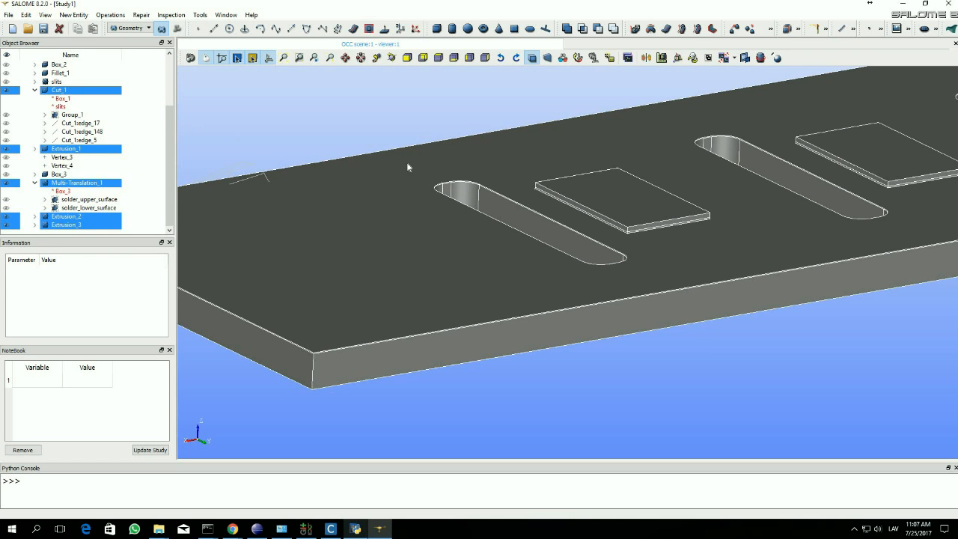
pyautogui.scroll(-5, 435, 175)
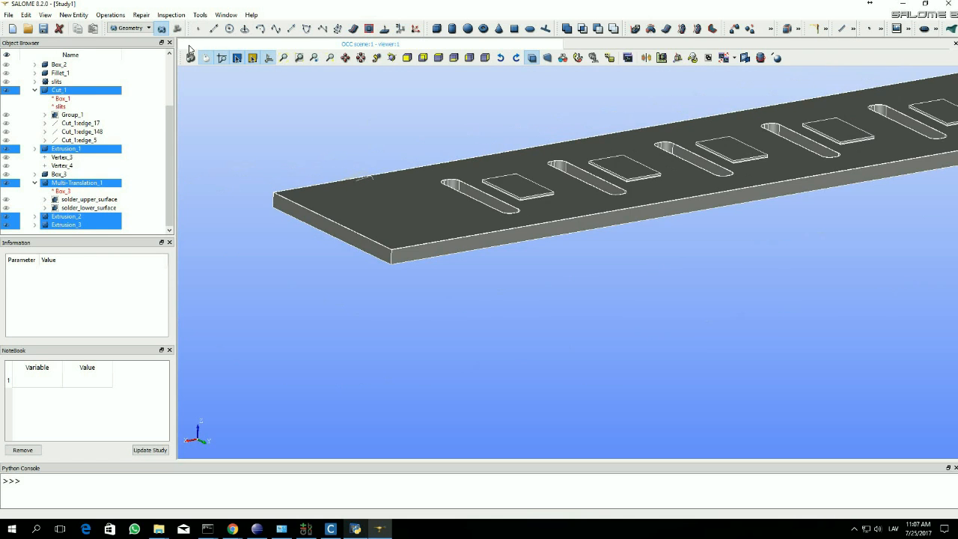
pyautogui.click(116, 17)
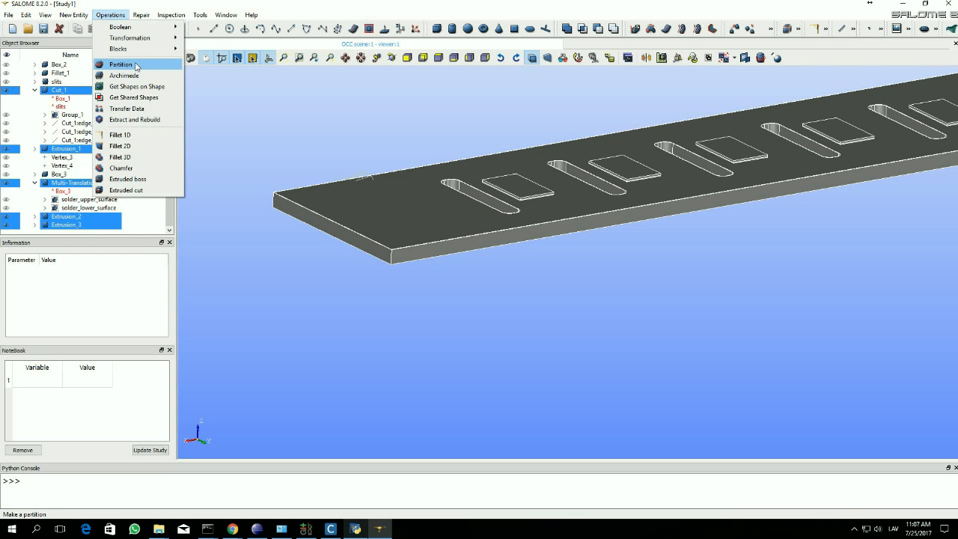
pyautogui.click(135, 66)
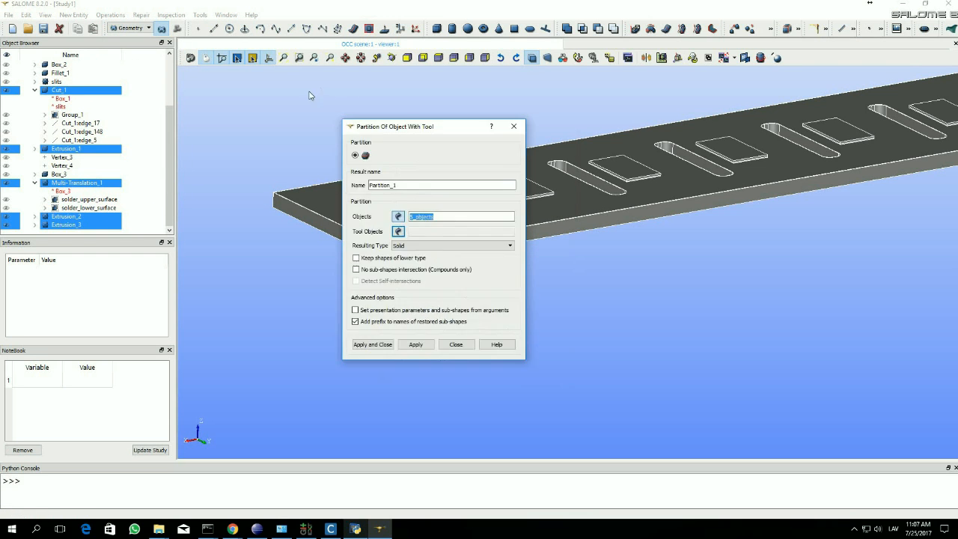
pyautogui.click(265, 300)
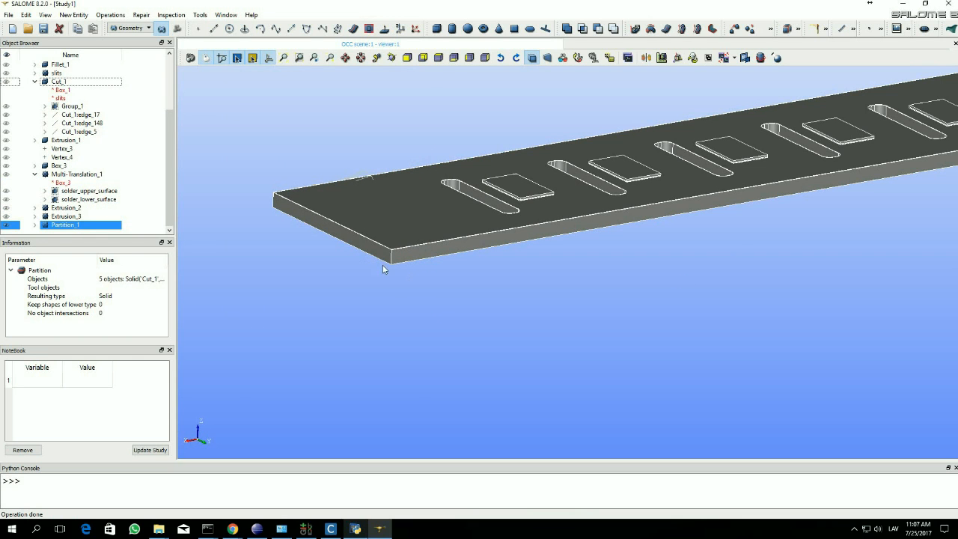
# Collapse Cut_1, Extrusion_1 and Multi-Translation_1 in the object tree and expand Partition_1 to show its source shapes
pyautogui.click(34, 80)
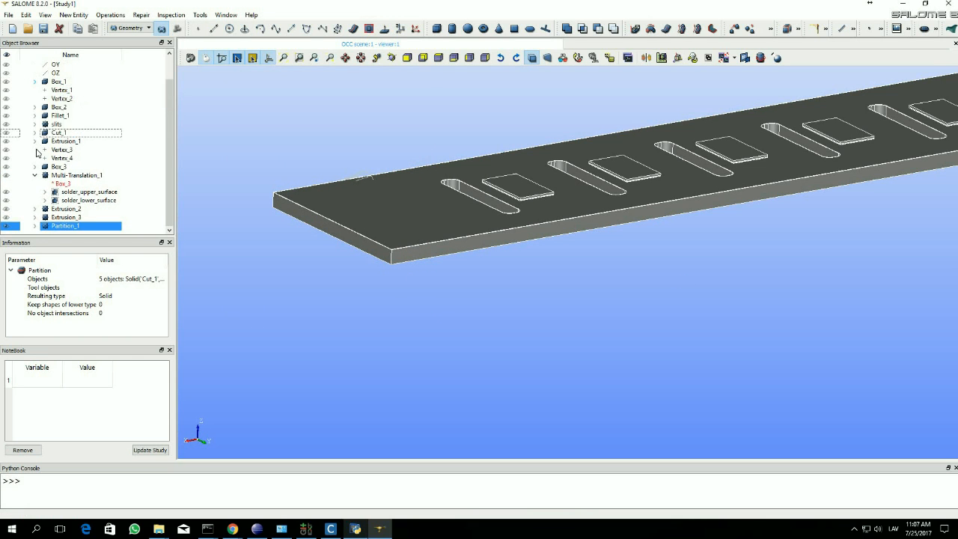
pyautogui.click(34, 140)
pyautogui.click(34, 141)
pyautogui.click(34, 175)
pyautogui.click(34, 226)
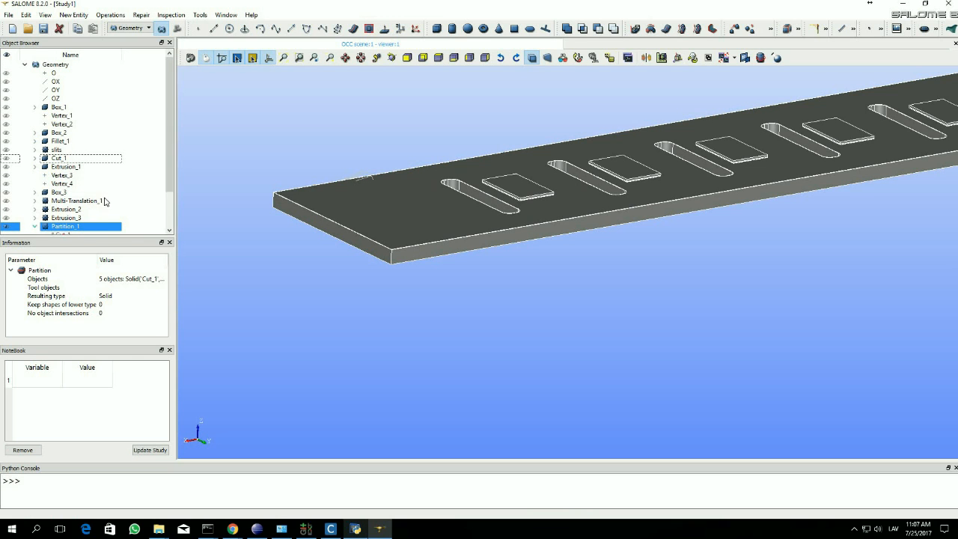
pyautogui.scroll(-2, 112, 195)
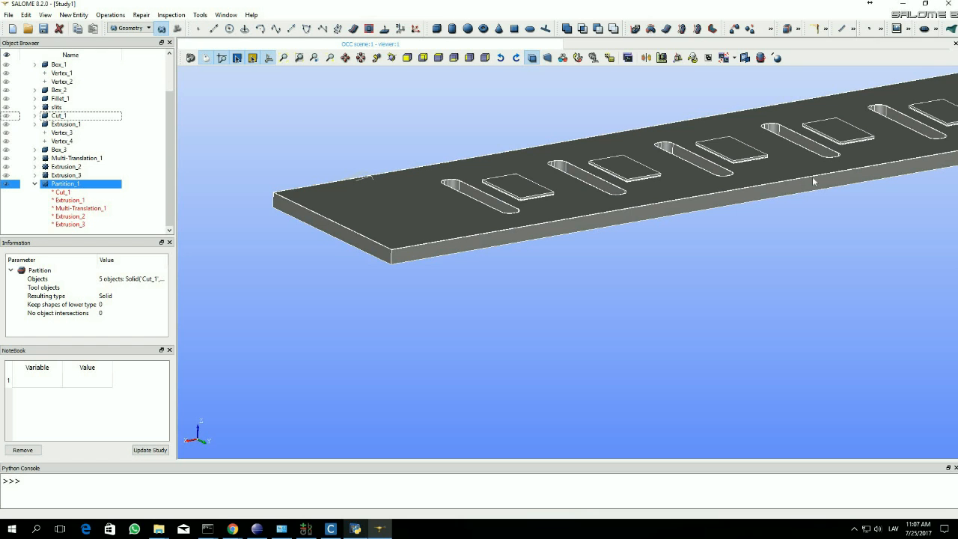
pyautogui.scroll(-5, 629, 216)
pyautogui.scroll(3, 635, 206)
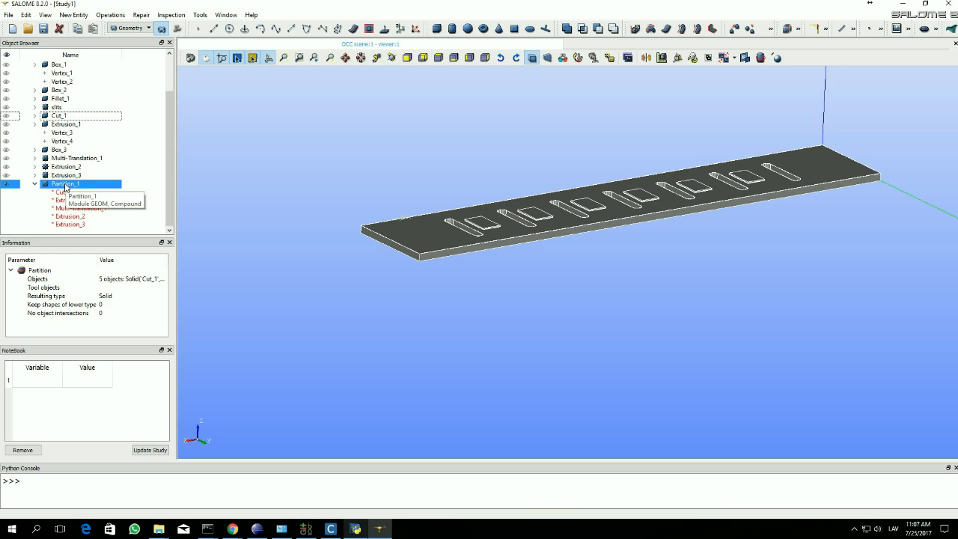
# Start a group of solids on Partition_1 and name it epoxy
pyautogui.click(82, 16)
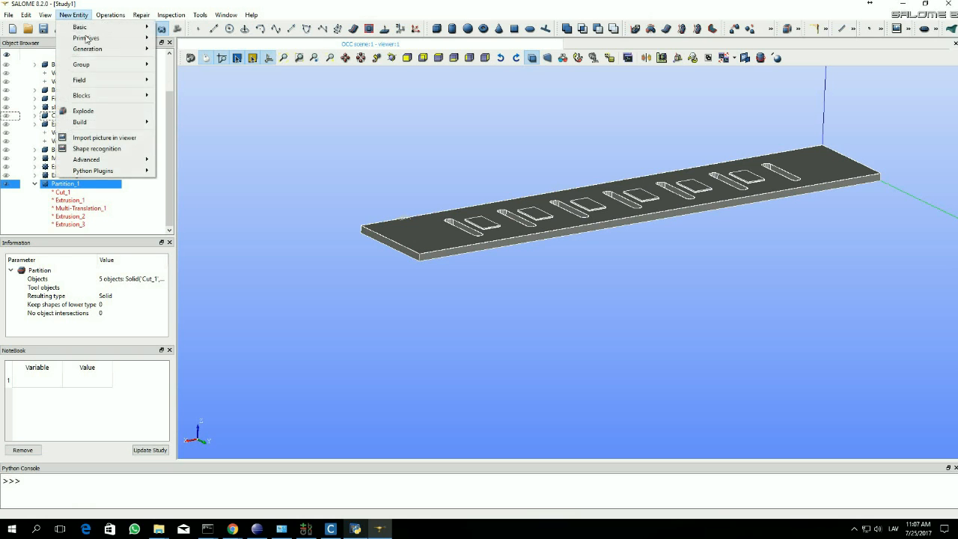
pyautogui.moveTo(104, 68)
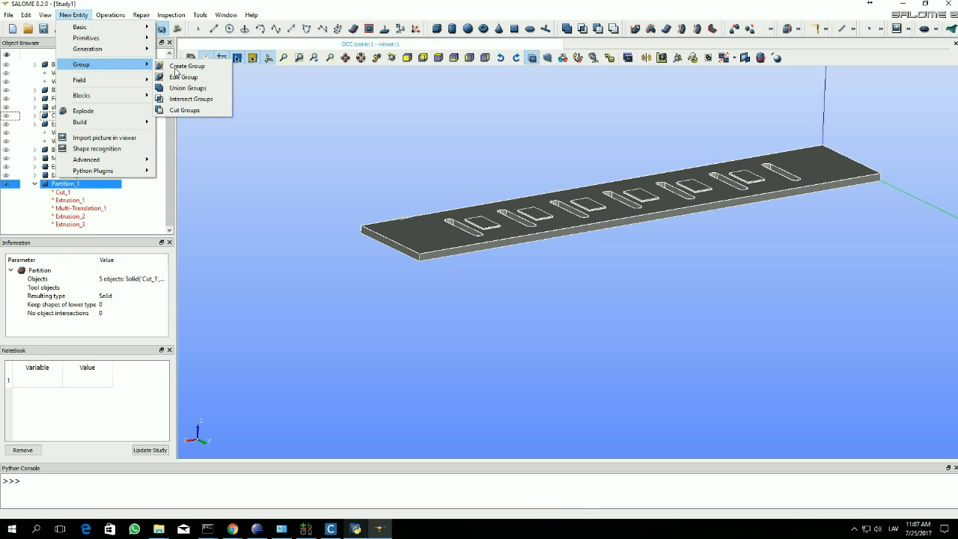
pyautogui.click(177, 69)
pyautogui.moveTo(392, 109); pyautogui.dragTo(222, 83)
pyautogui.click(360, 116)
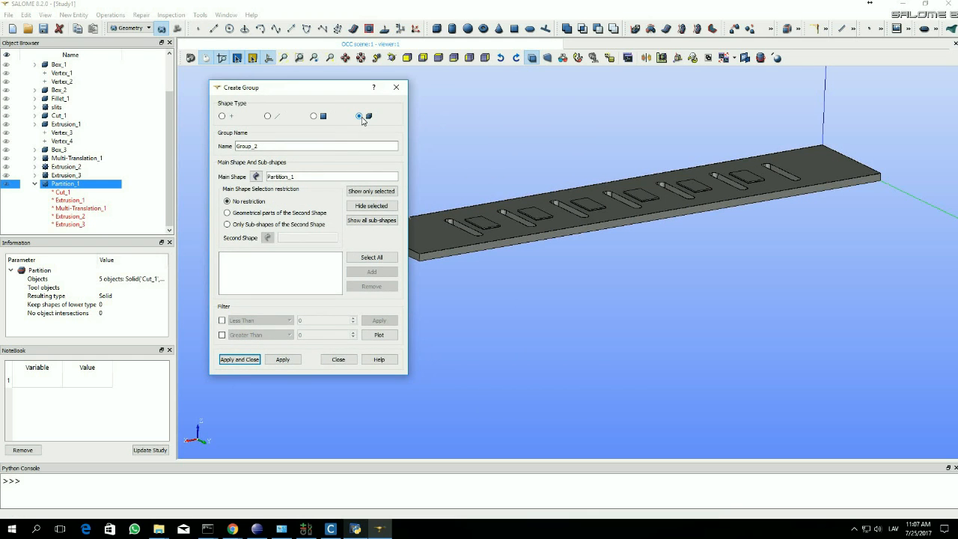
pyautogui.moveTo(265, 147); pyautogui.dragTo(214, 149)
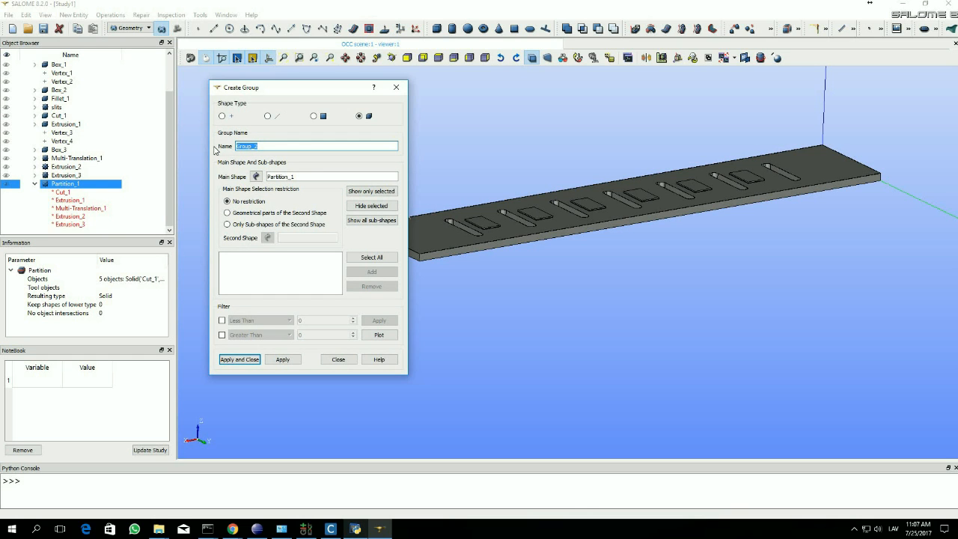
pyautogui.write('epoxy')
# Restrict the epoxy group to geometrical parts of Cut_1, add all matching solids and create it
pyautogui.click(227, 214)
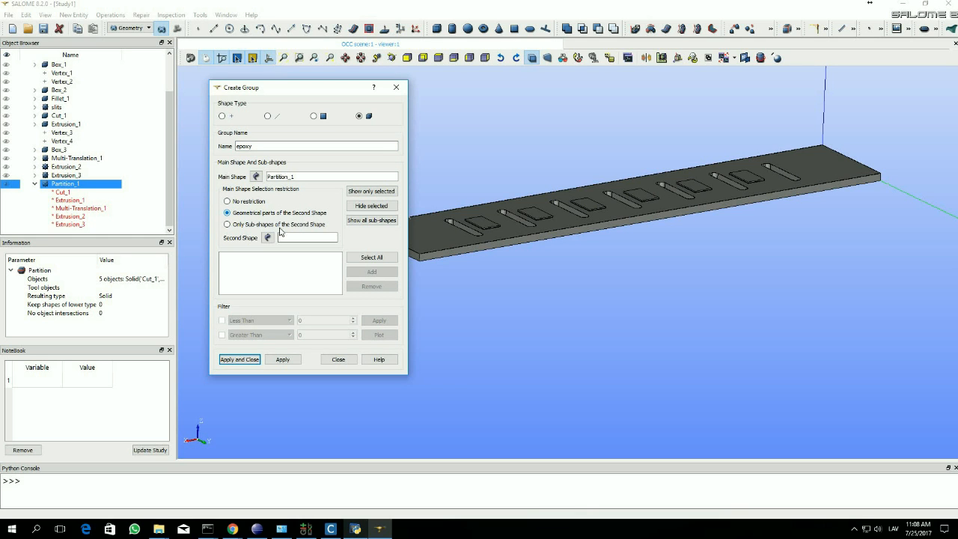
pyautogui.click(267, 238)
pyautogui.click(66, 193)
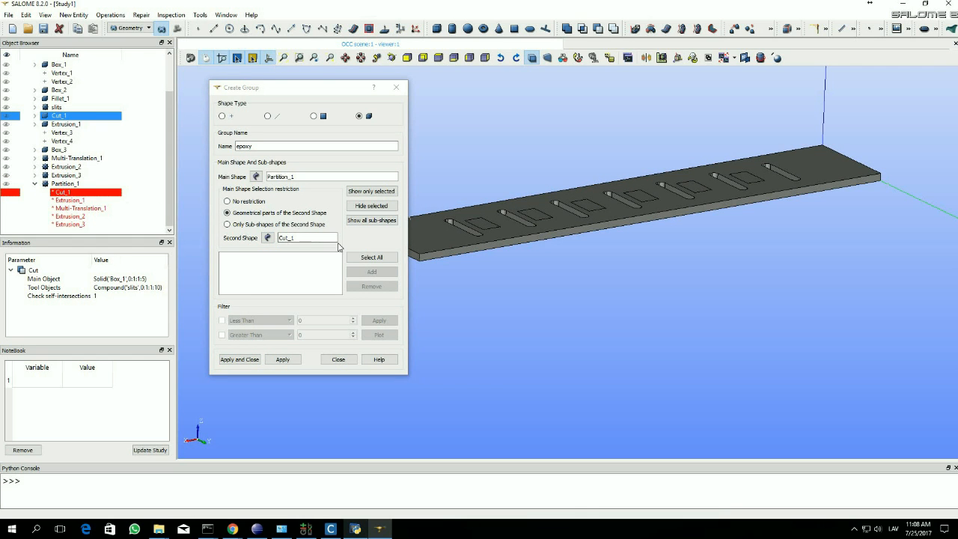
pyautogui.click(371, 257)
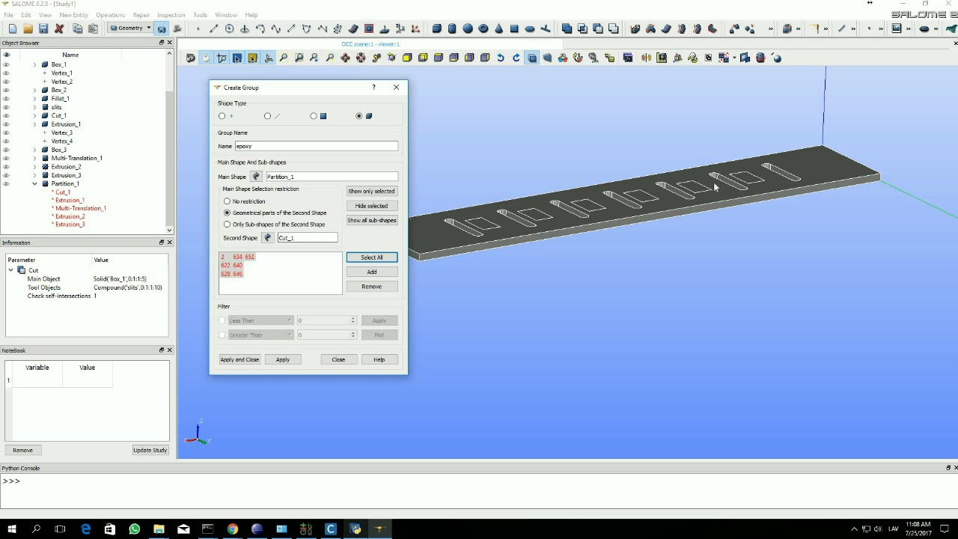
pyautogui.moveTo(219, 82); pyautogui.dragTo(157, 69)
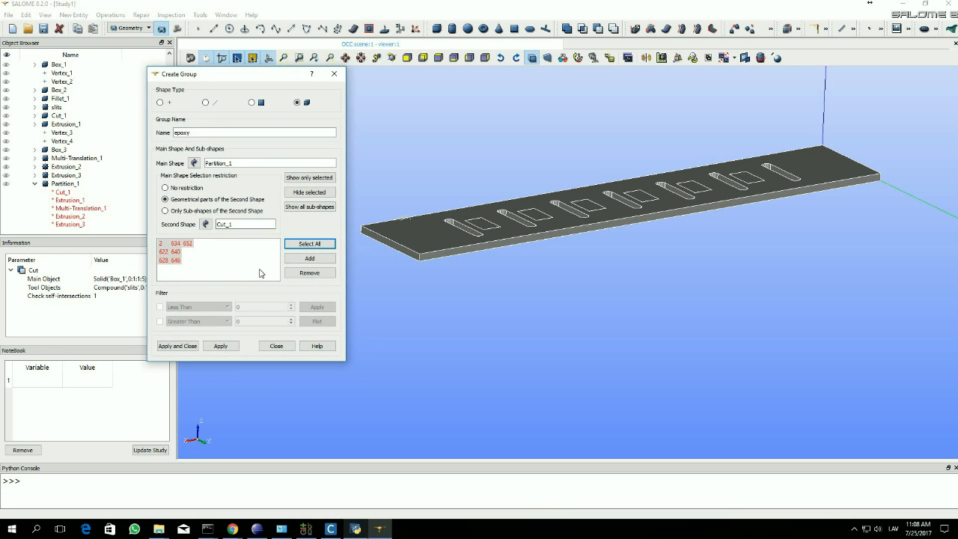
pyautogui.moveTo(257, 78); pyautogui.dragTo(298, 79)
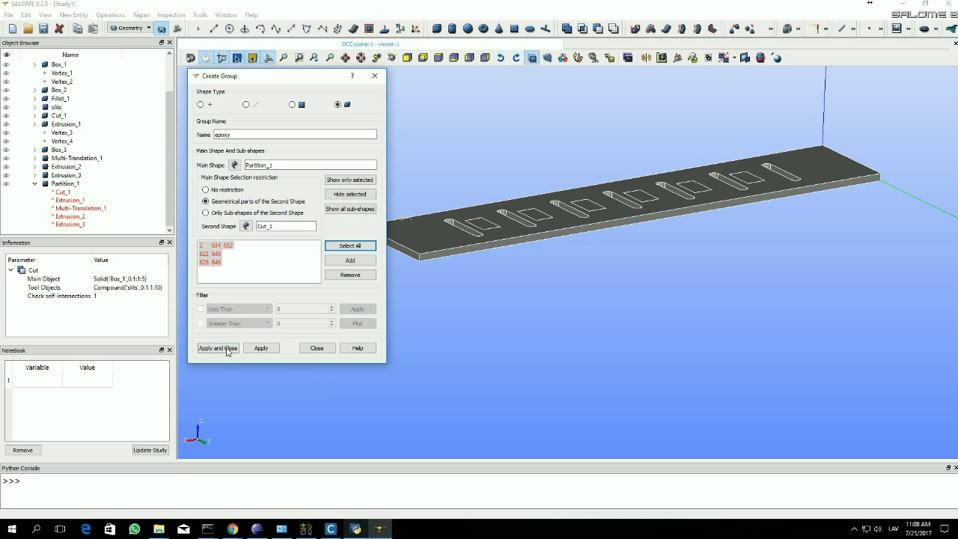
pyautogui.click(260, 349)
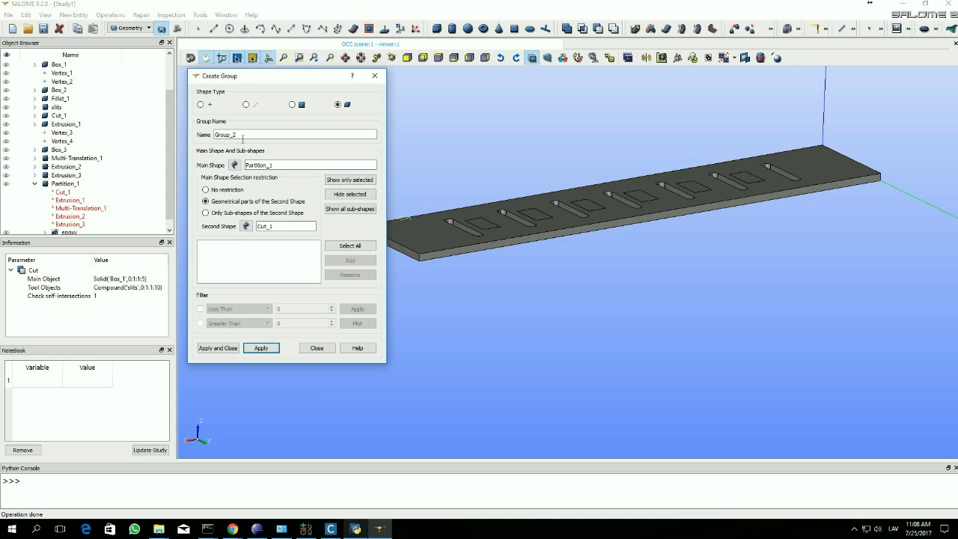
# Create a solid group named copper from all parts of Partition_1 that belong to Extrusion_1
pyautogui.write('copper')
pyautogui.click(246, 226)
pyautogui.click(66, 203)
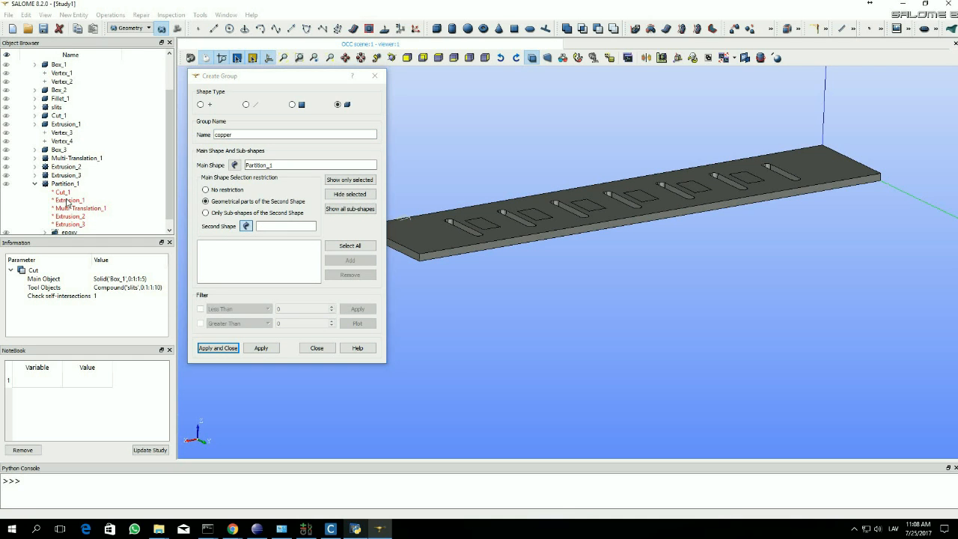
pyautogui.click(350, 245)
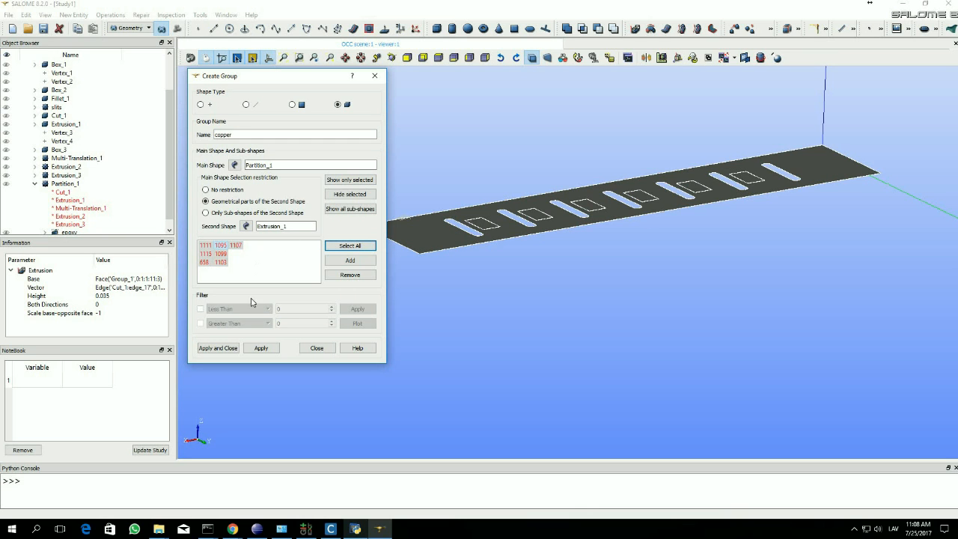
pyautogui.click(260, 348)
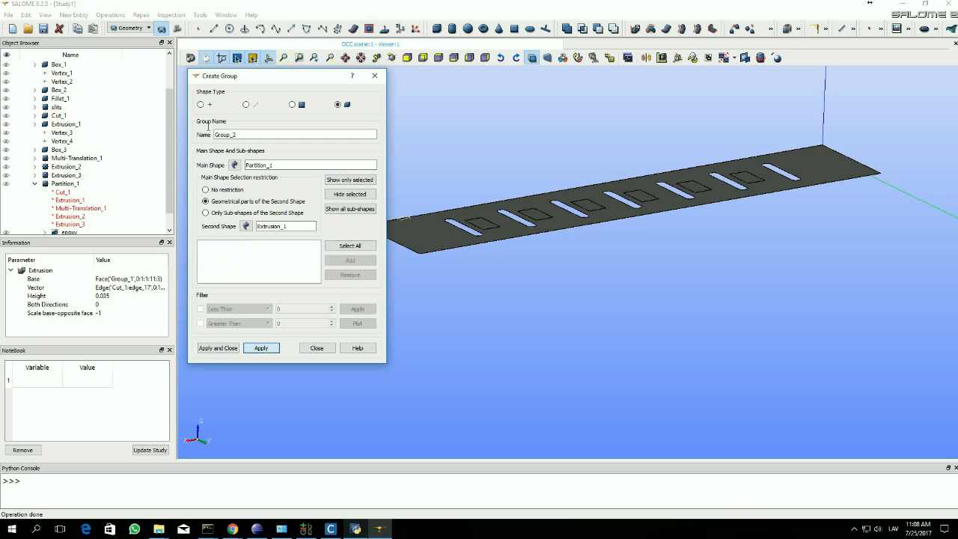
# Create a solid group named solder from all parts of Partition_1 that belong to Multi-Translation_1
pyautogui.write('solder')
pyautogui.click(247, 227)
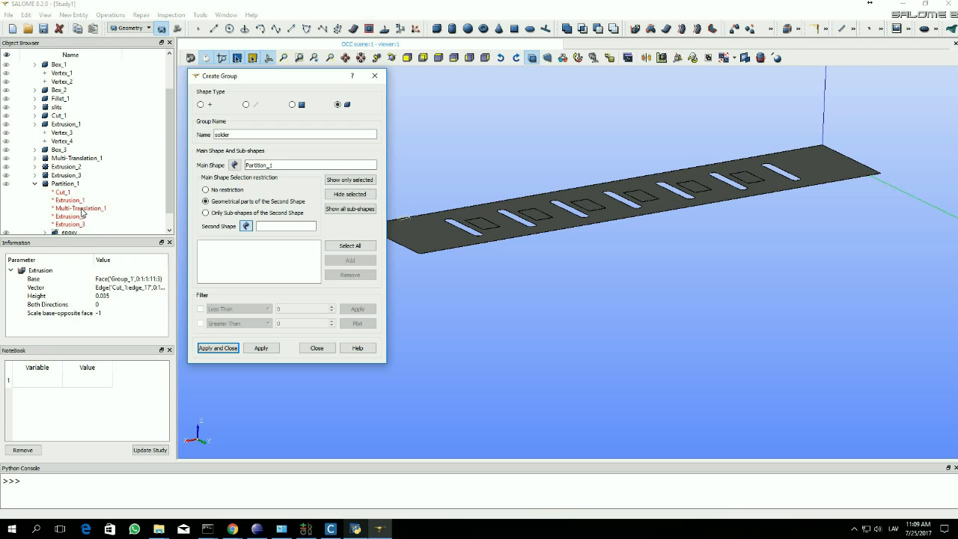
pyautogui.click(82, 209)
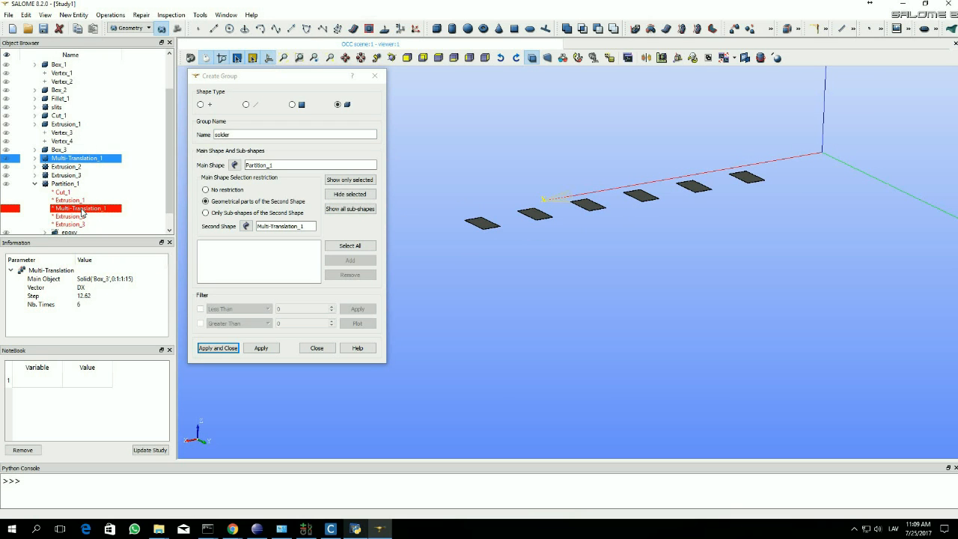
pyautogui.click(352, 247)
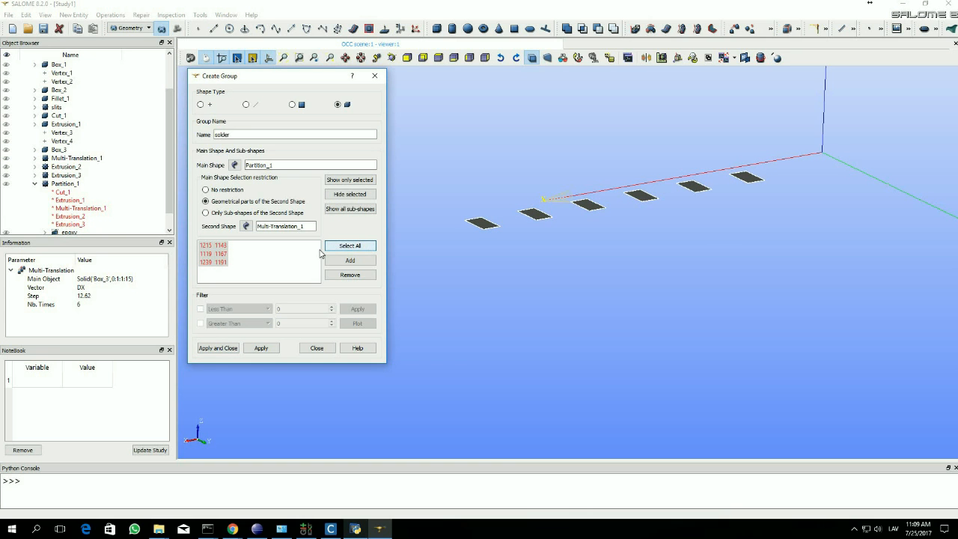
pyautogui.click(261, 348)
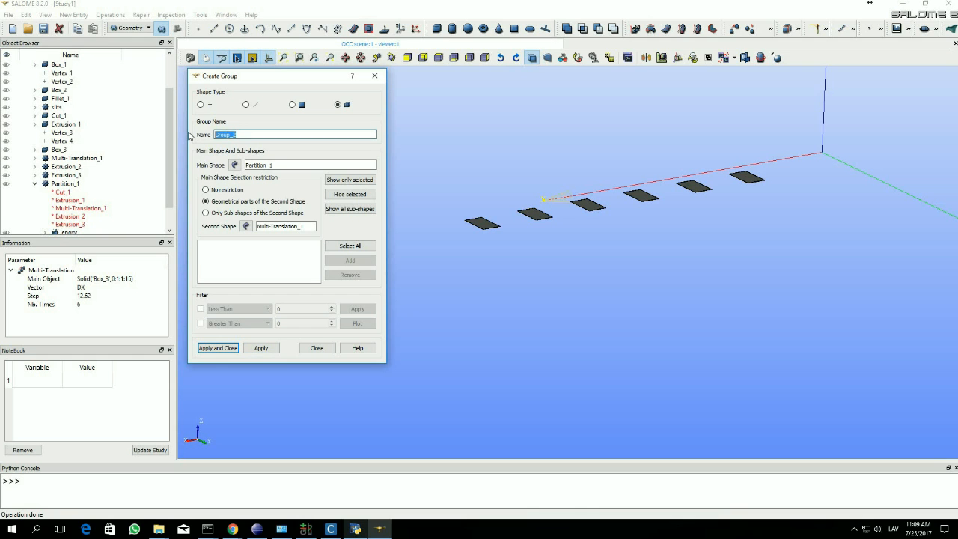
# Create a solid group named silicon from all parts of Partition_1 that belong to Extrusion_2 and finish creating groups
pyautogui.write('sl')
pyautogui.click(246, 226)
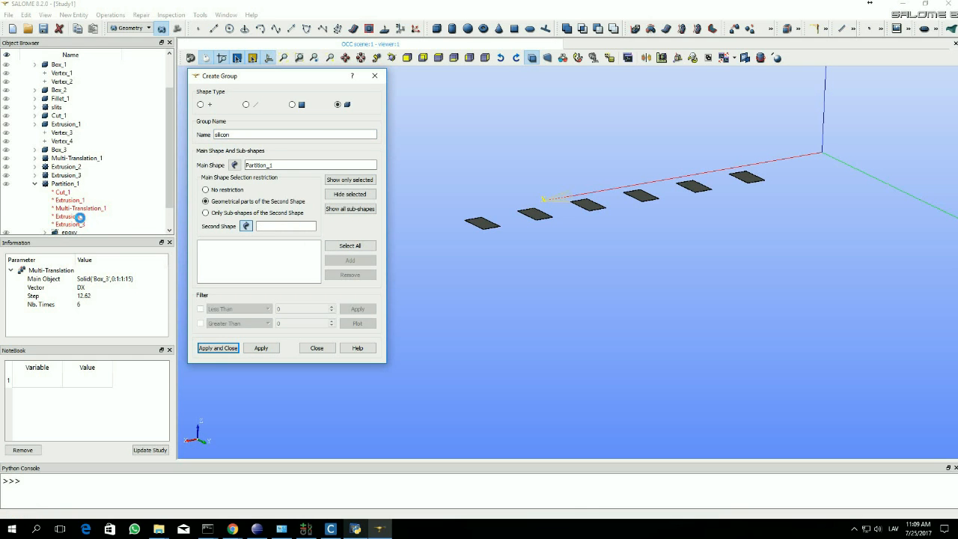
pyautogui.click(348, 247)
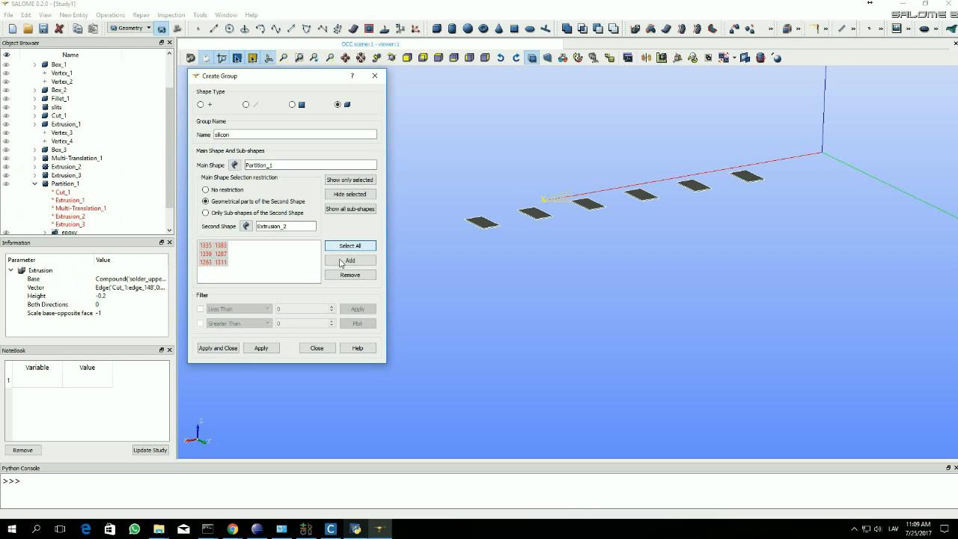
pyautogui.click(223, 348)
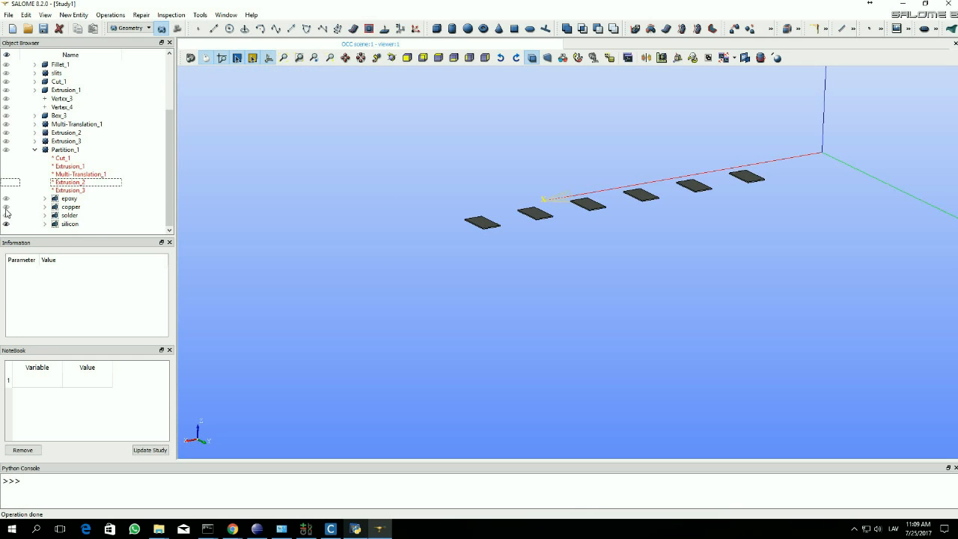
# Display the solder, copper and epoxy groups alongside silicon and inspect the assembled plate from several distances
pyautogui.click(6, 215)
pyautogui.click(6, 207)
pyautogui.click(6, 198)
pyautogui.scroll(5, 530, 210)
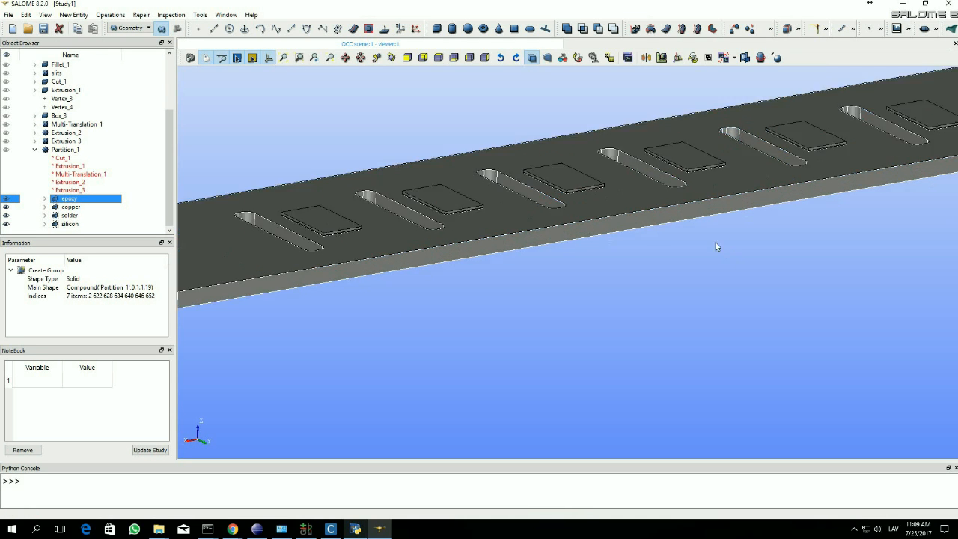
pyautogui.scroll(-5, 717, 246)
pyautogui.scroll(3, 567, 248)
pyautogui.scroll(3, 489, 232)
pyautogui.moveTo(490, 232); pyautogui.dragTo(583, 244)
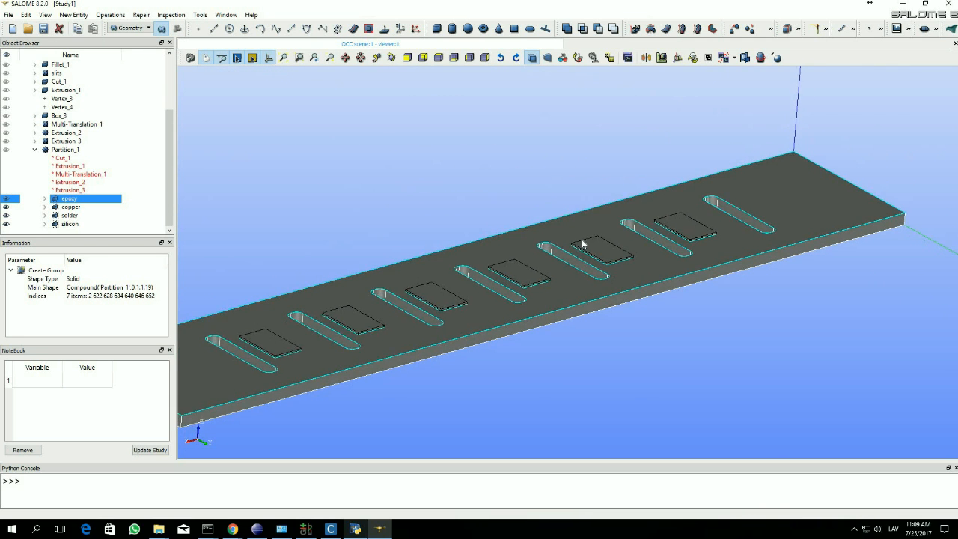
pyautogui.scroll(-3, 576, 245)
pyautogui.scroll(2, 567, 247)
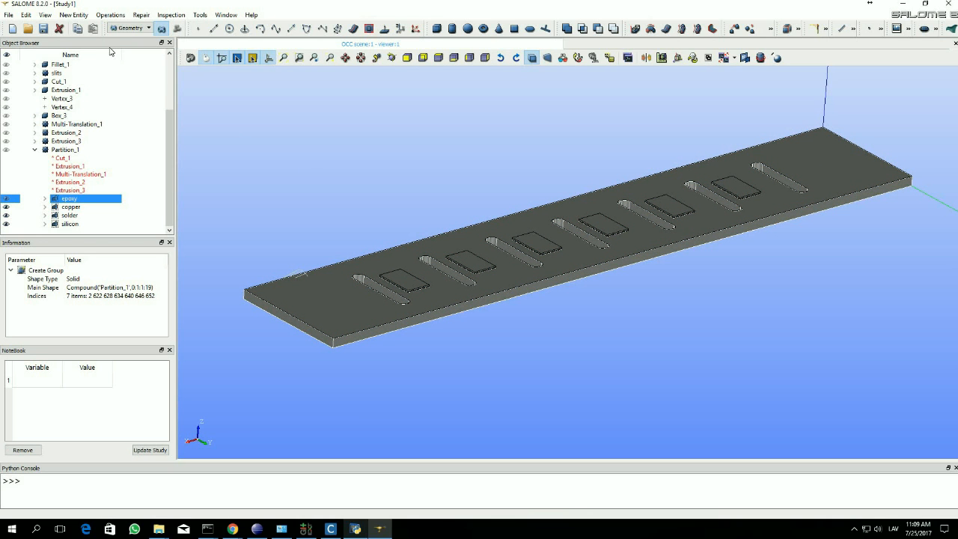
# Start a new face group with Partition_1 as its main shape
pyautogui.click(73, 15)
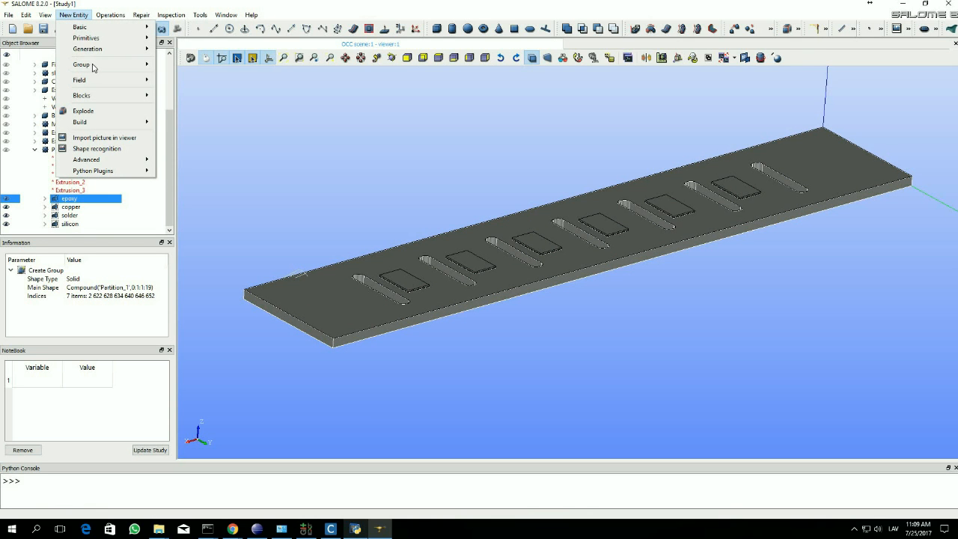
pyautogui.moveTo(85, 66)
pyautogui.press('Down')
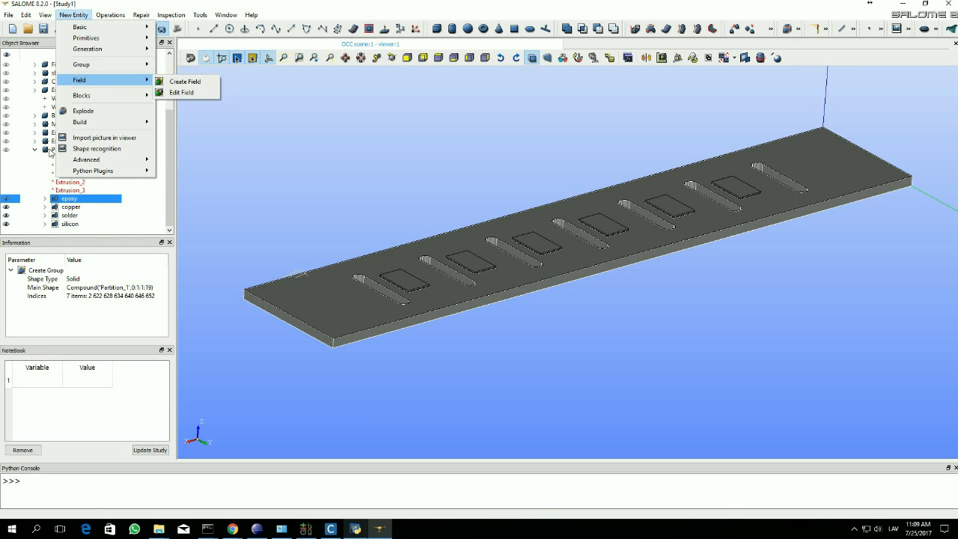
pyautogui.moveTo(131, 66)
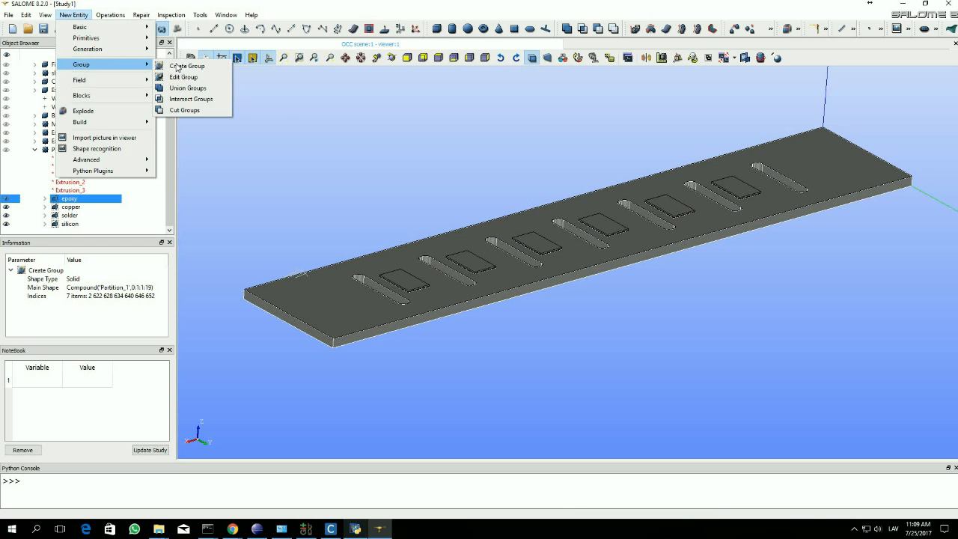
pyautogui.click(187, 66)
pyautogui.moveTo(462, 118); pyautogui.dragTo(397, 104)
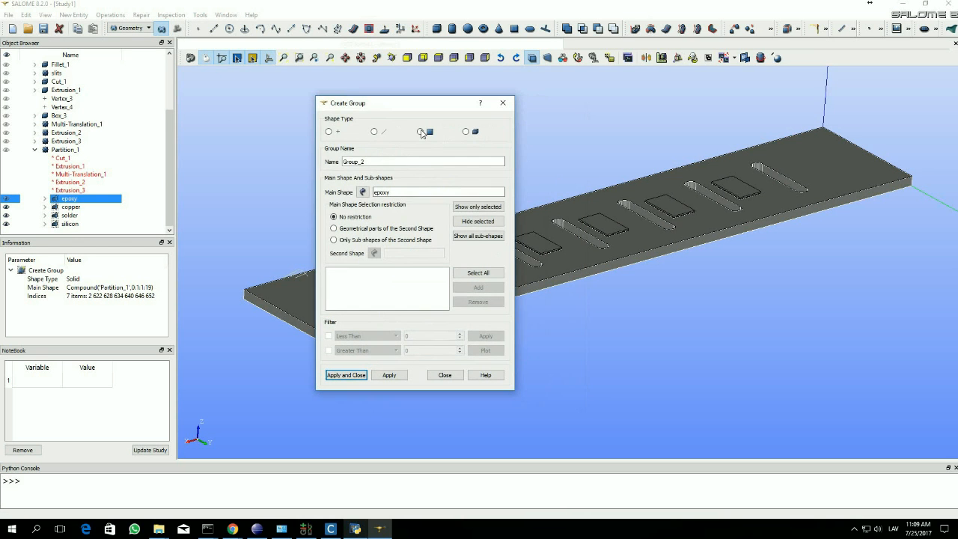
pyautogui.click(421, 132)
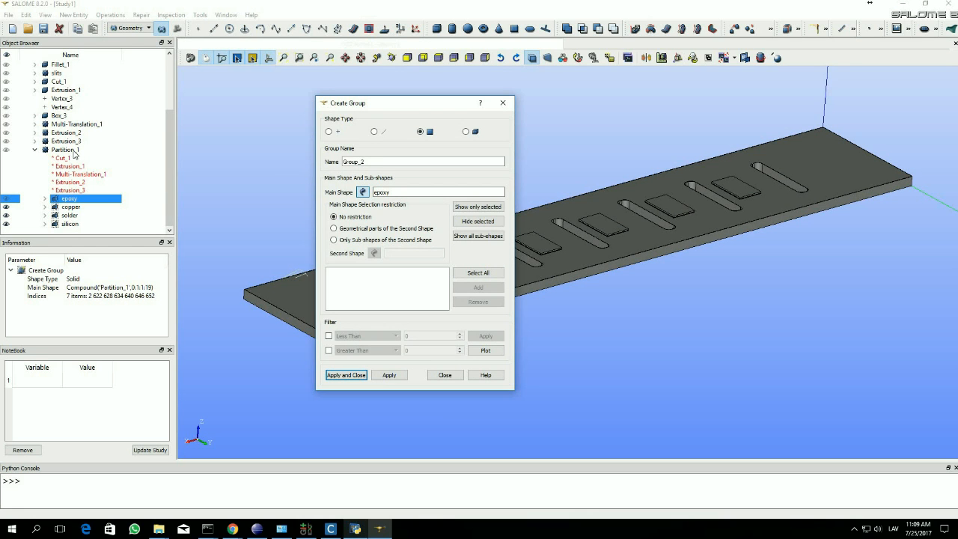
pyautogui.click(66, 150)
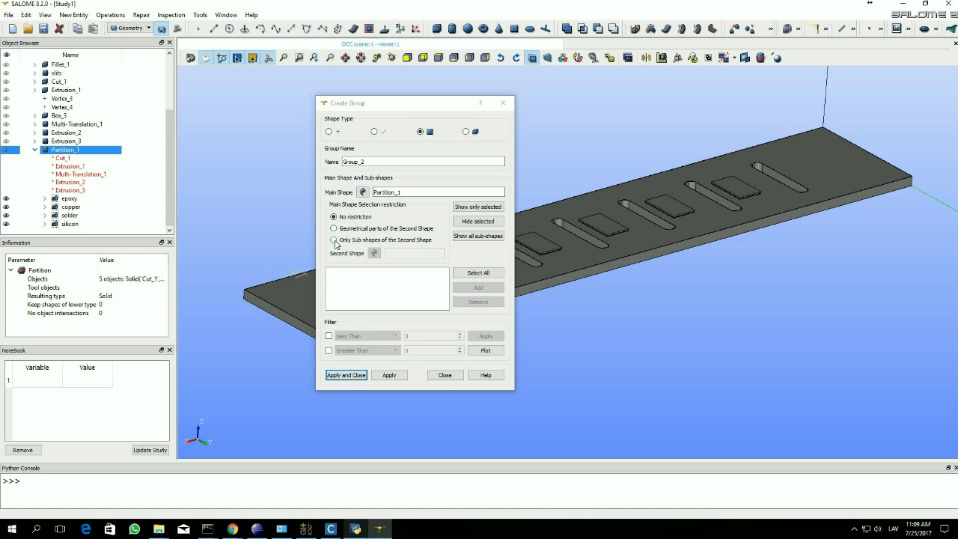
# Restrict the selection to only sub-shapes of the epoxy group and add all of its faces to Group_2
pyautogui.click(334, 240)
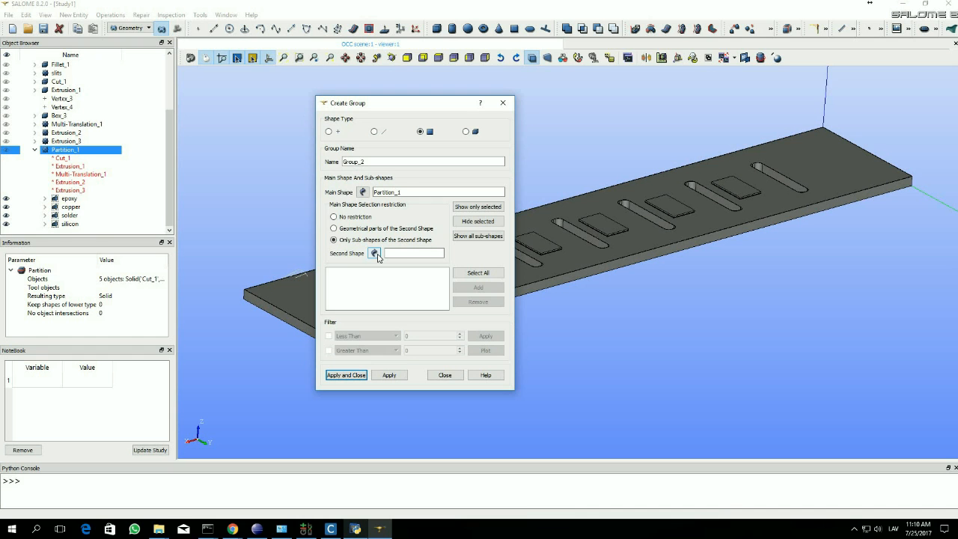
pyautogui.click(374, 254)
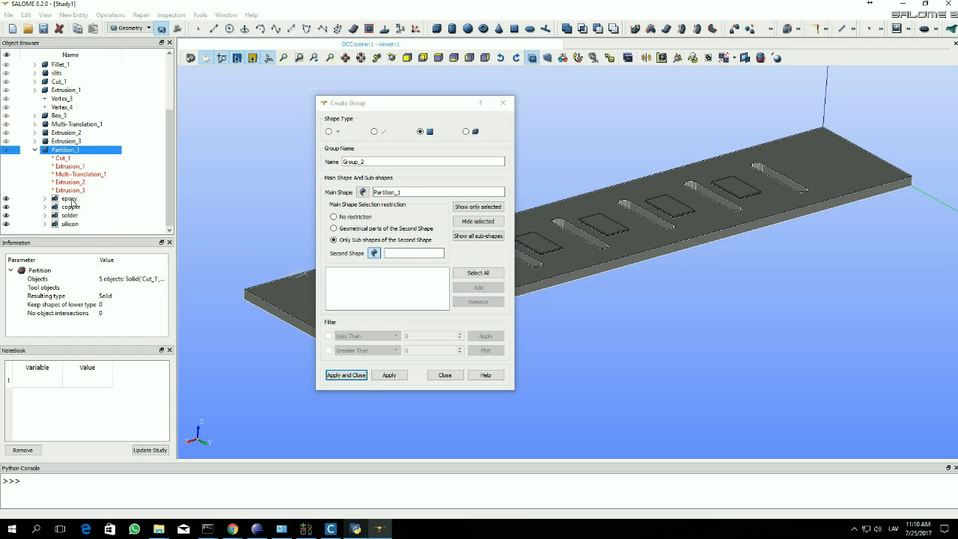
pyautogui.click(69, 199)
pyautogui.click(481, 276)
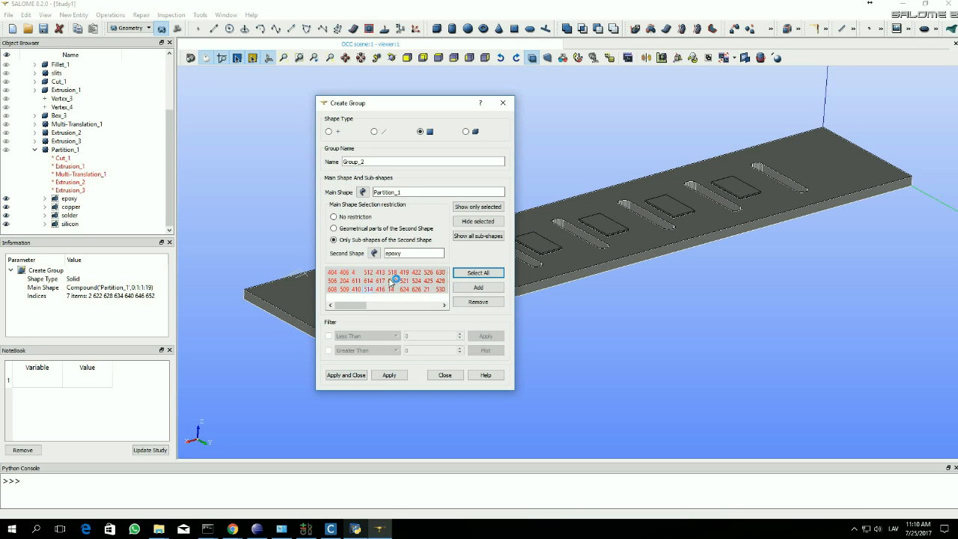
pyautogui.moveTo(404, 107); pyautogui.dragTo(301, 77)
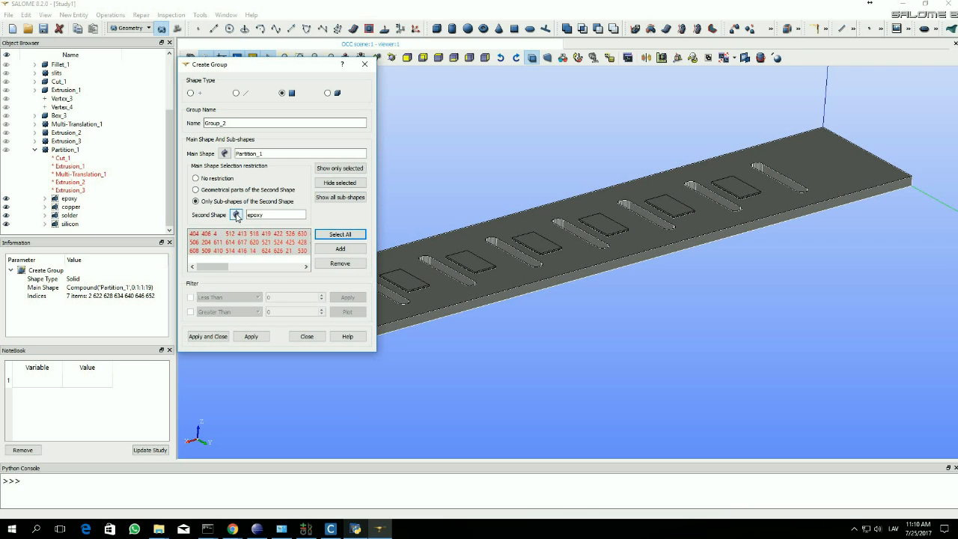
# Remove the faces shared with the copper group from Group_2 and create the group
pyautogui.click(237, 216)
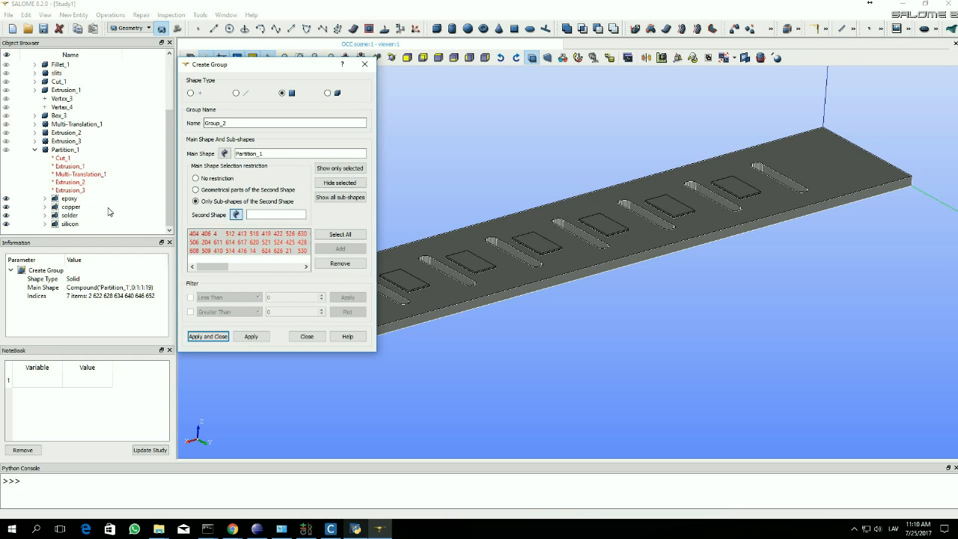
pyautogui.click(69, 207)
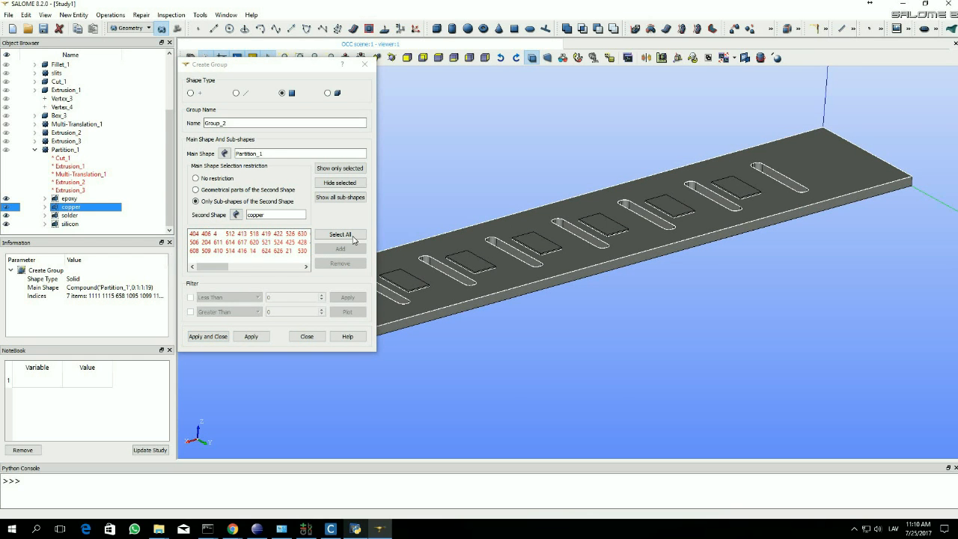
pyautogui.click(341, 235)
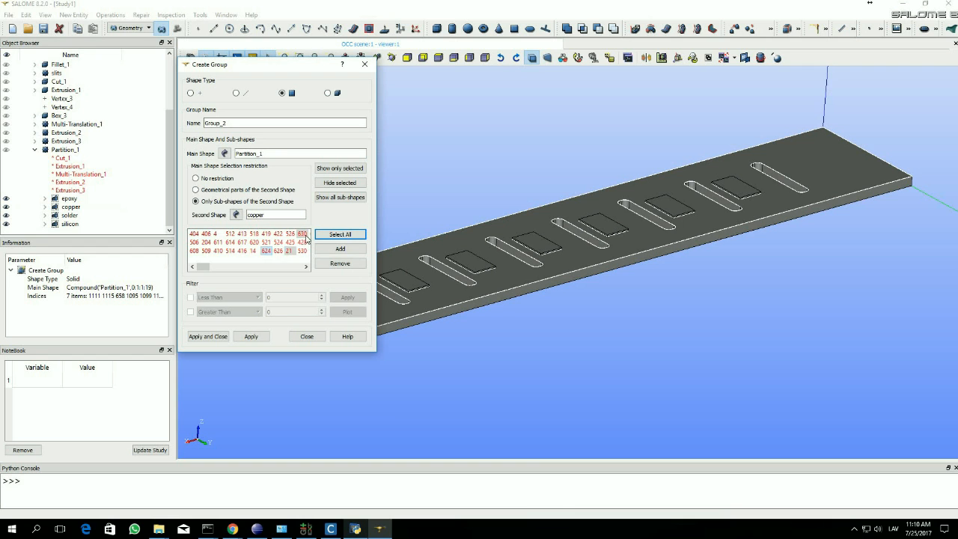
pyautogui.moveTo(207, 269); pyautogui.dragTo(228, 269)
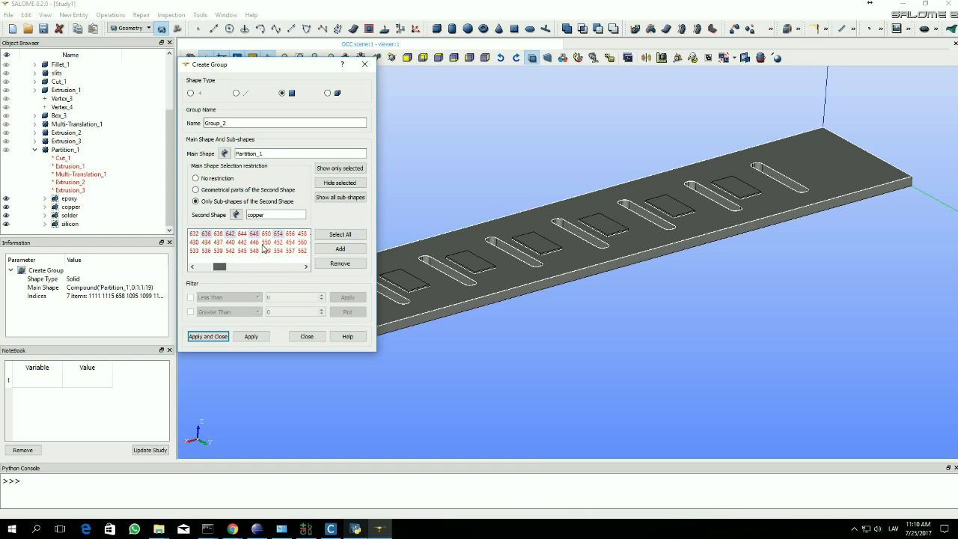
pyautogui.click(340, 264)
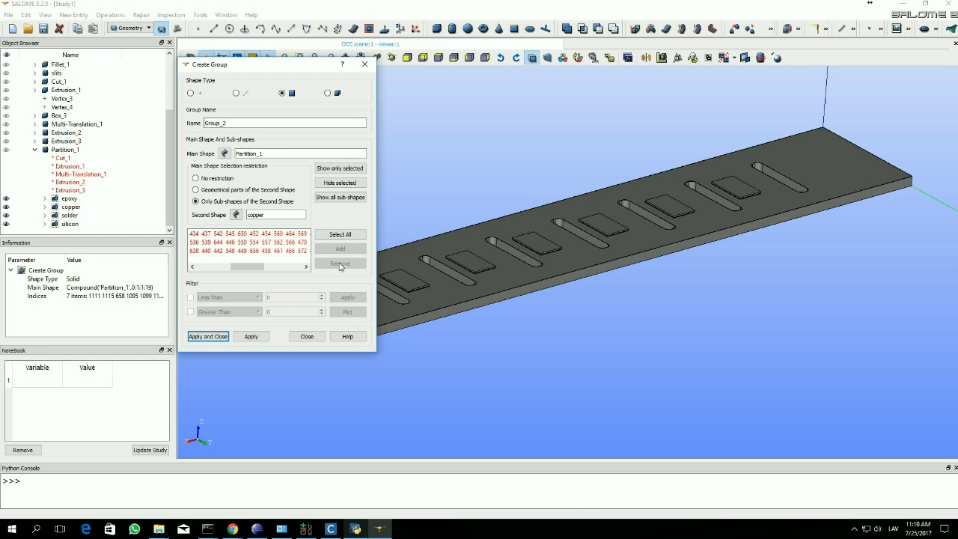
pyautogui.click(209, 337)
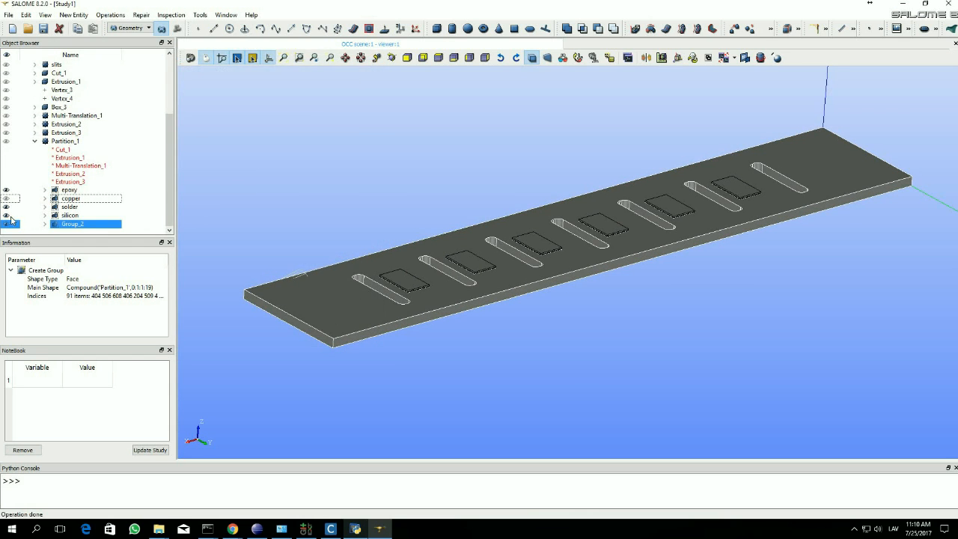
# Hide the silicon, solder and epoxy groups and examine the faces in Group_2 from a tilted angle
pyautogui.click(6, 215)
pyautogui.click(6, 207)
pyautogui.click(6, 191)
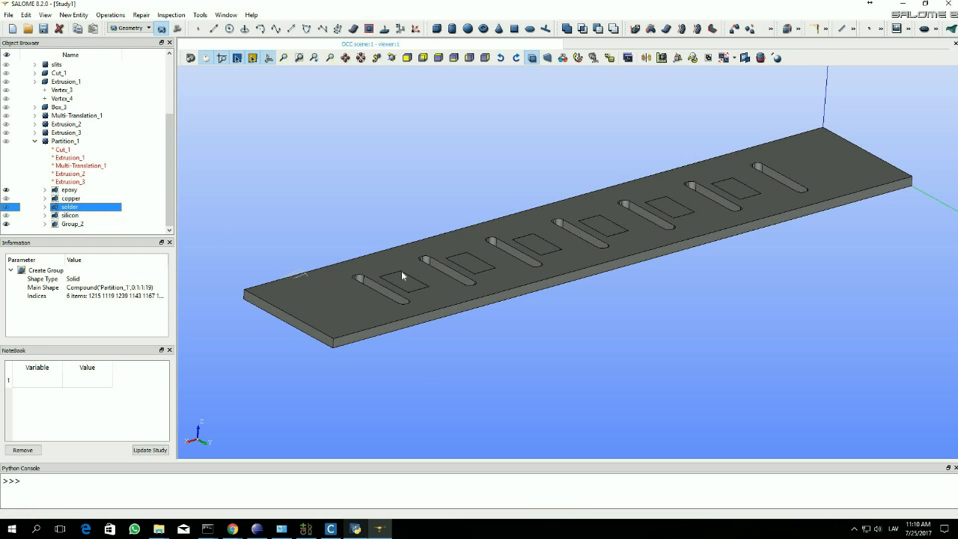
pyautogui.keyDown('ctrl'); pyautogui.moveTo(385, 283); pyautogui.dragTo(594, 198, button='right'); pyautogui.keyUp('ctrl')
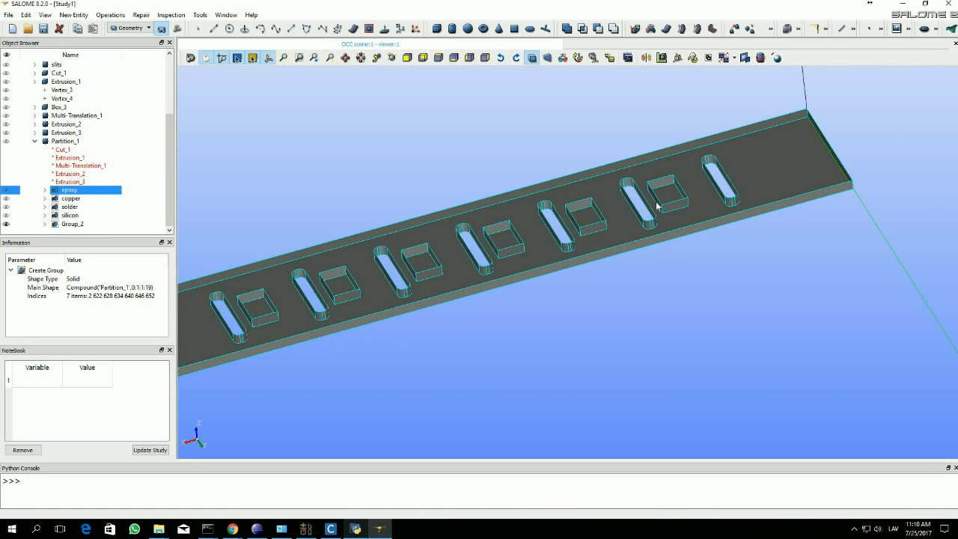
# Open Group_2 for editing and display only the faces it contains
pyautogui.rightClick(72, 224)
pyautogui.click(107, 254)
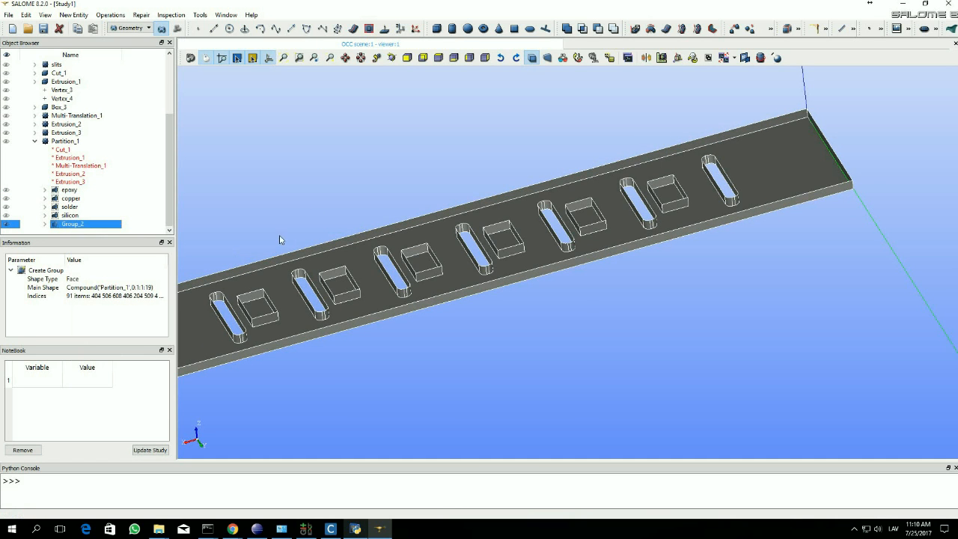
pyautogui.click(515, 269)
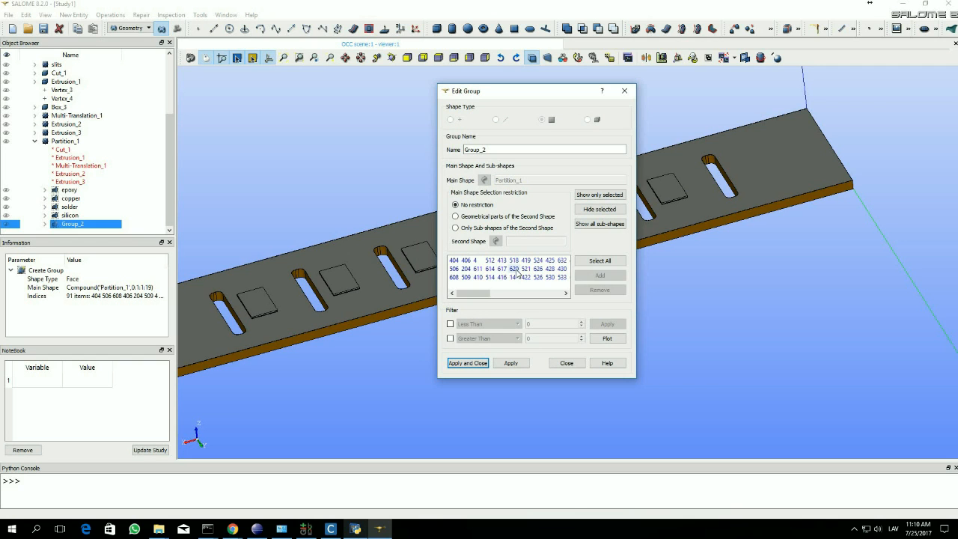
pyautogui.hotkey('ctrl', 'a')
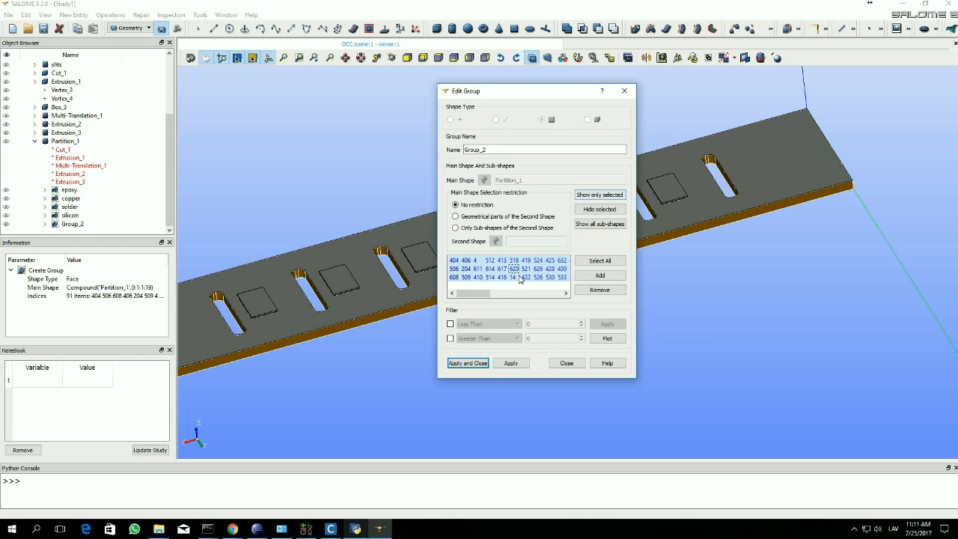
pyautogui.click(596, 195)
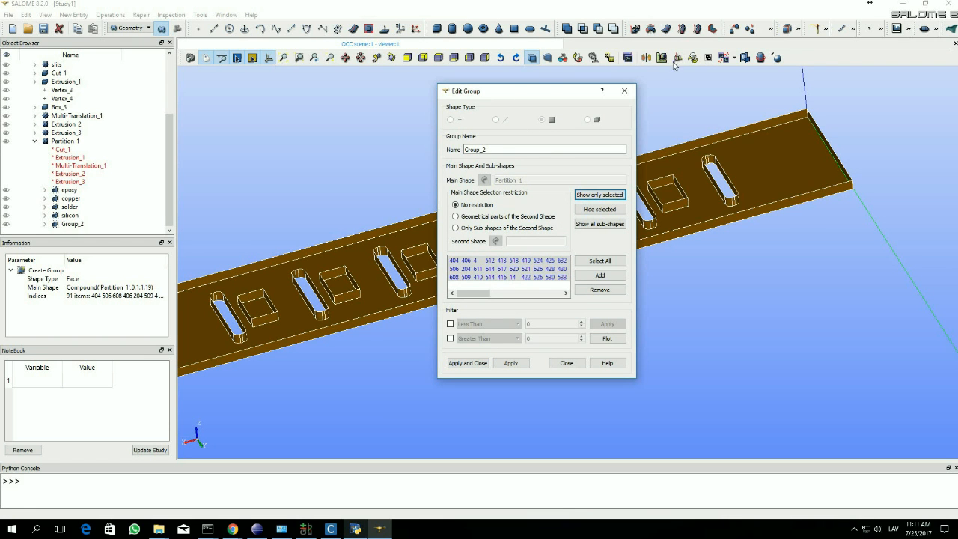
pyautogui.moveTo(506, 92); pyautogui.dragTo(672, 62)
# Remove the side-wall faces of the six rectangular pockets from Group_2
pyautogui.click(258, 300)
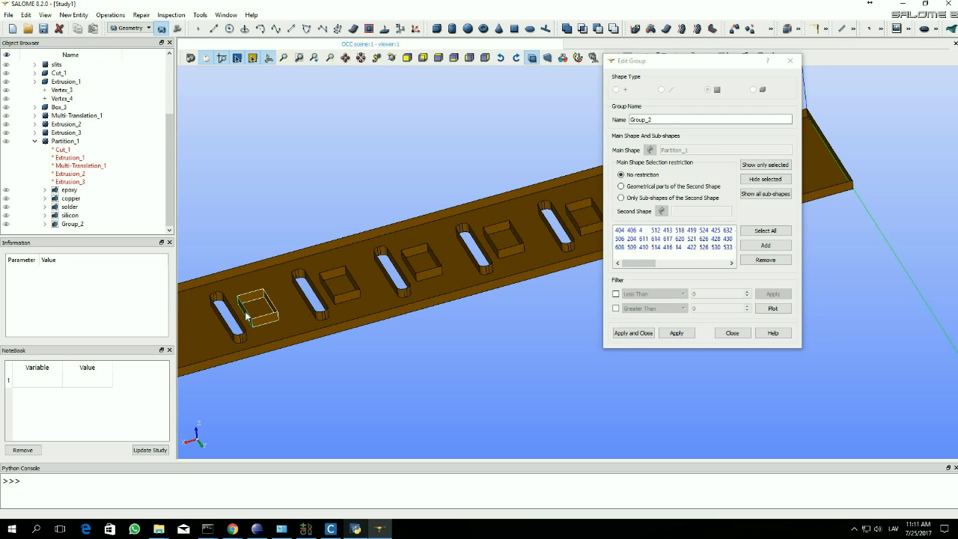
pyautogui.click(341, 295)
pyautogui.keyDown('shift'); pyautogui.click(436, 271); pyautogui.keyUp('shift')
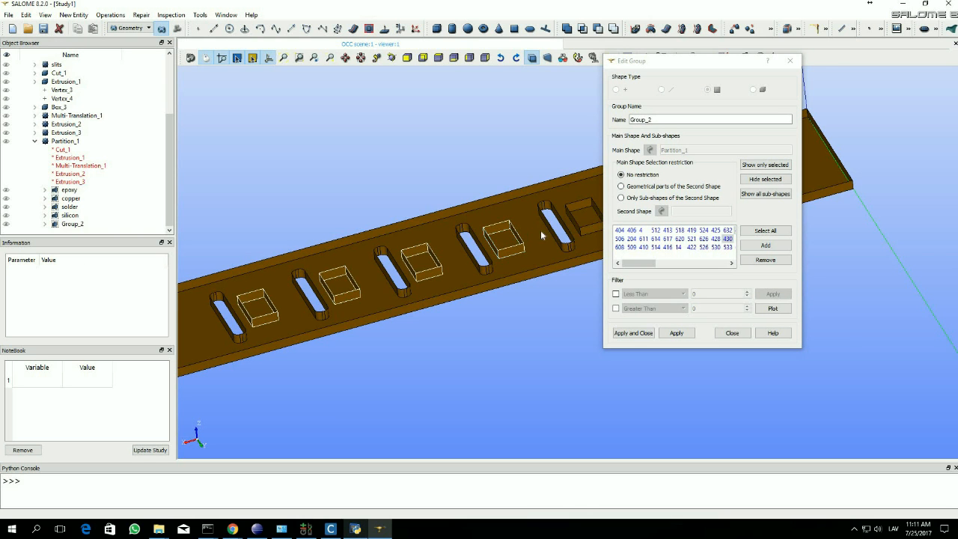
pyautogui.keyDown('ctrl'); pyautogui.moveTo(483, 235); pyautogui.dragTo(435, 219, button='middle'); pyautogui.keyUp('ctrl')
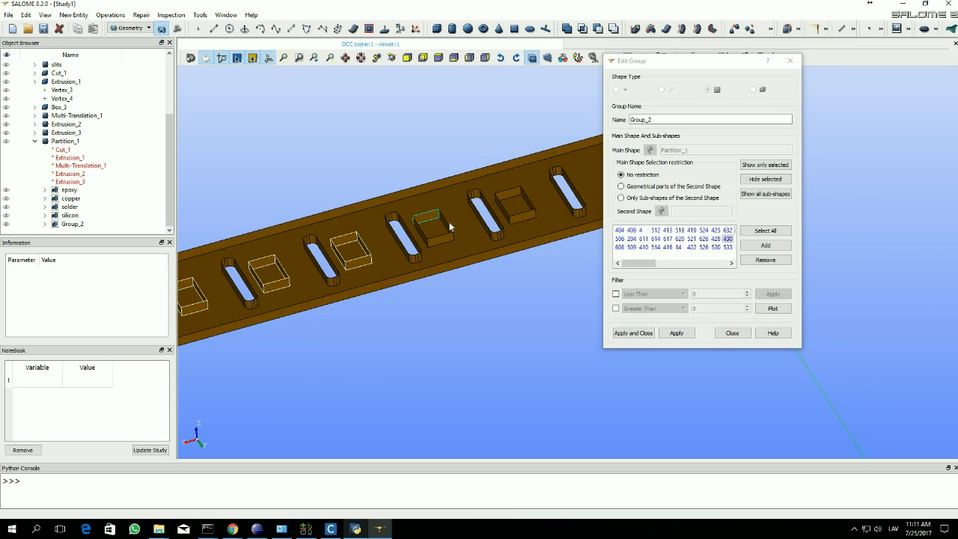
pyautogui.keyDown('shift'); pyautogui.click(449, 229); pyautogui.keyUp('shift')
pyautogui.keyDown('shift'); pyautogui.click(439, 238); pyautogui.keyUp('shift')
pyautogui.keyDown('shift'); pyautogui.click(423, 235); pyautogui.keyUp('shift')
pyautogui.keyDown('shift'); pyautogui.click(520, 217); pyautogui.keyUp('shift')
pyautogui.keyDown('shift'); pyautogui.click(529, 202); pyautogui.keyUp('shift')
pyautogui.click(766, 260)
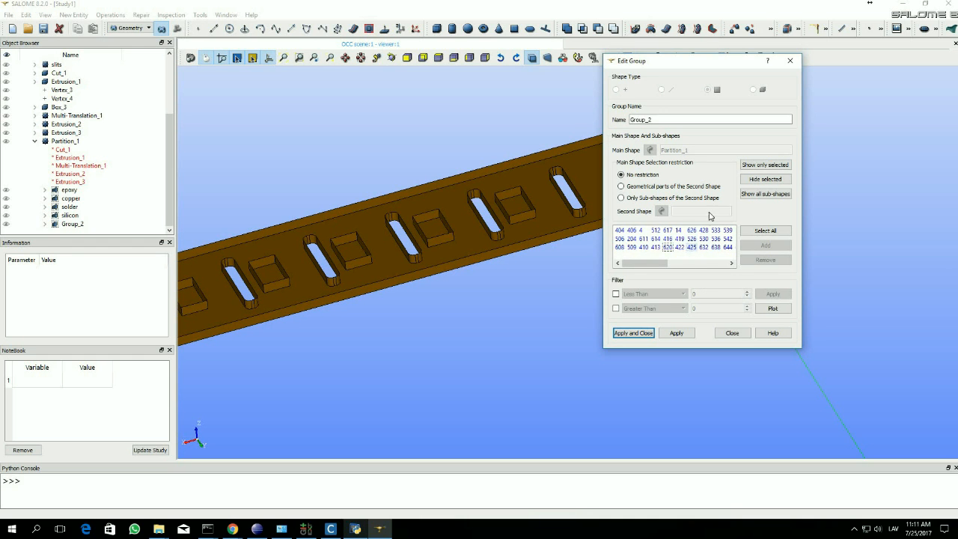
# Display only the remaining faces of Group_2 to check them and save the group edit
pyautogui.click(765, 165)
pyautogui.scroll(-3, 425, 289)
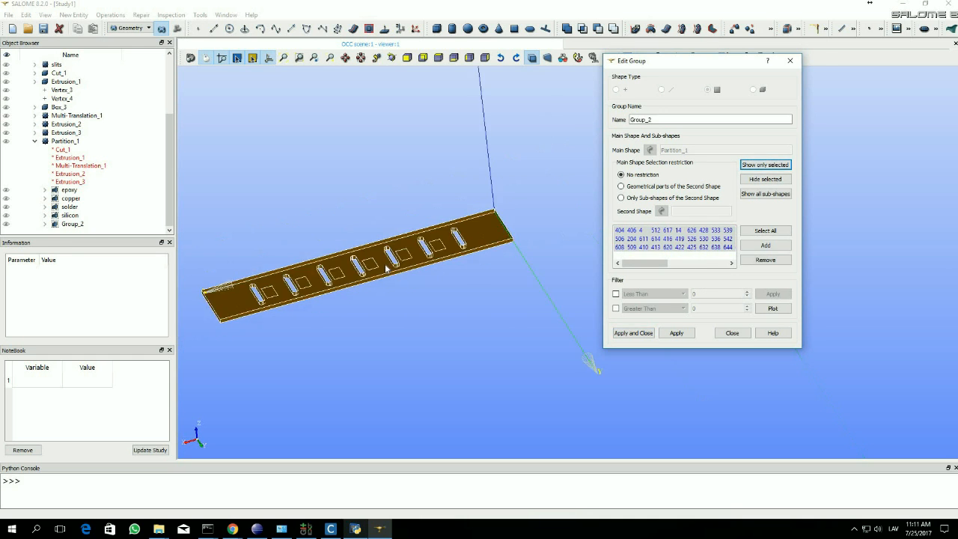
pyautogui.click(634, 333)
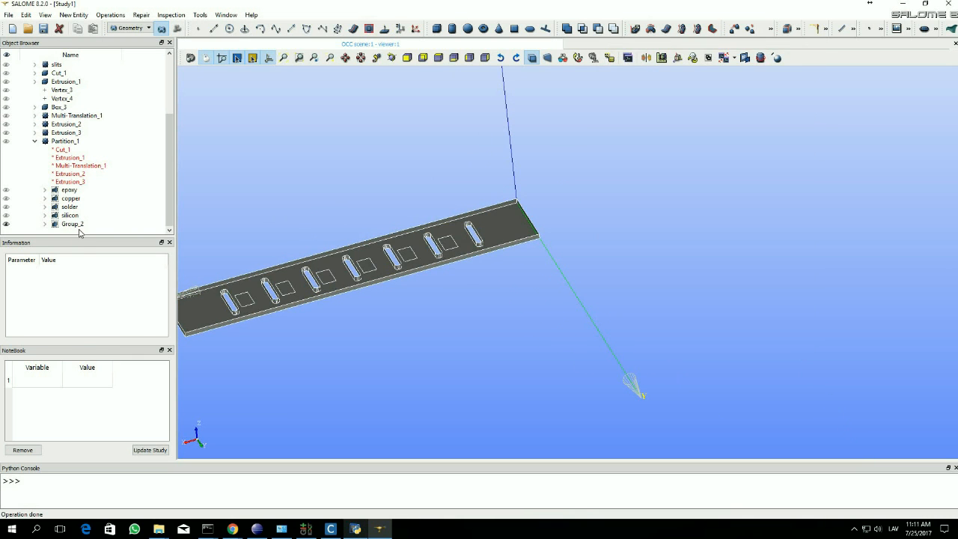
# Rename Group_2 as epoxy_surfaces
pyautogui.rightClick(75, 224)
pyautogui.click(167, 231)
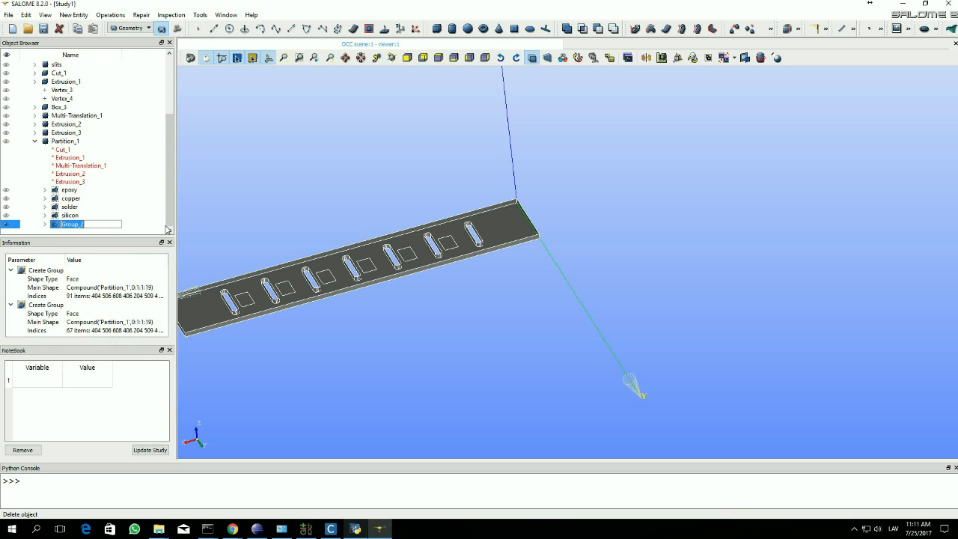
pyautogui.write('epoxy_surfaces')
pyautogui.press('Return')
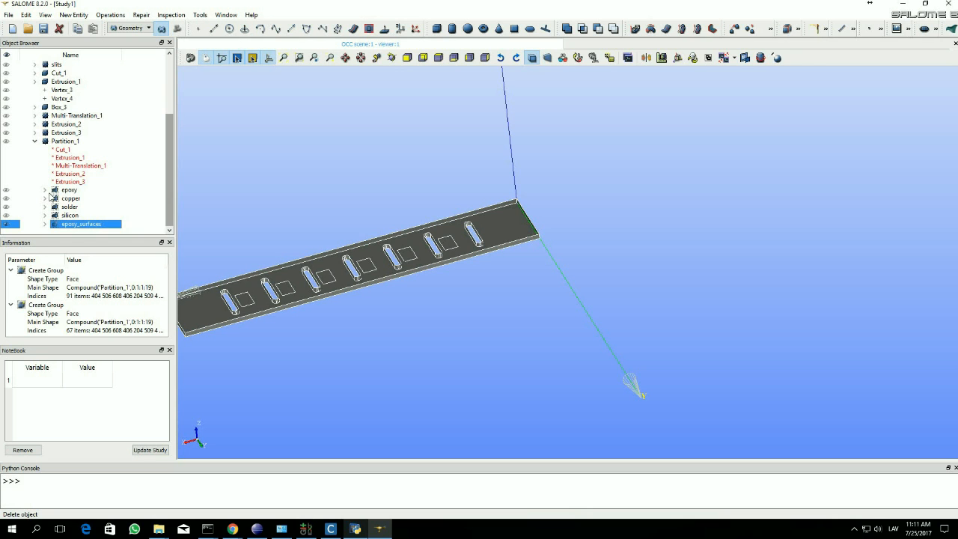
# Start a face group named copper_surfaces on Partition_1 and add all faces that are sub-shapes of the copper group
pyautogui.click(65, 141)
pyautogui.click(73, 15)
pyautogui.moveTo(146, 65)
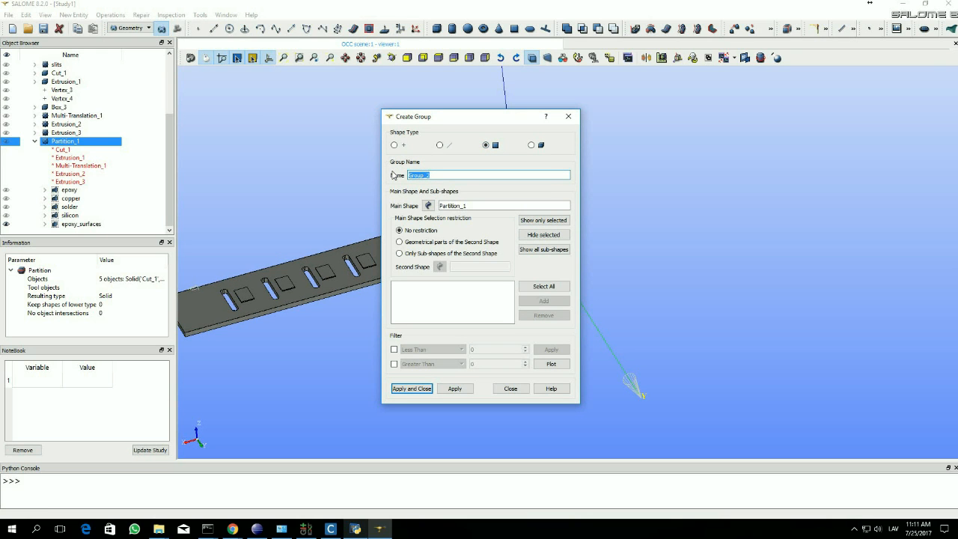
pyautogui.write('co')
pyautogui.click(400, 253)
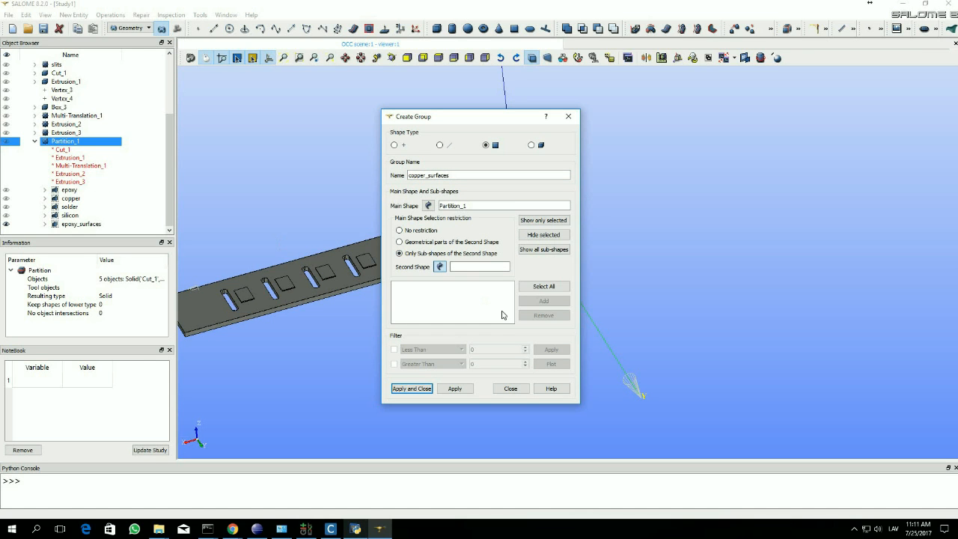
pyautogui.click(71, 199)
# Remove the faces shared with the epoxy group from the copper_surfaces selection
pyautogui.click(442, 268)
pyautogui.click(441, 267)
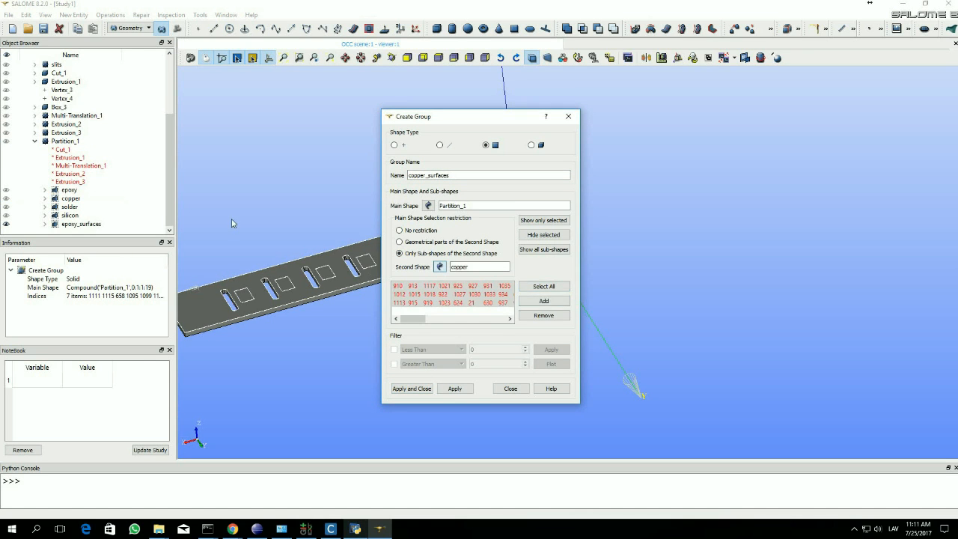
pyautogui.click(67, 190)
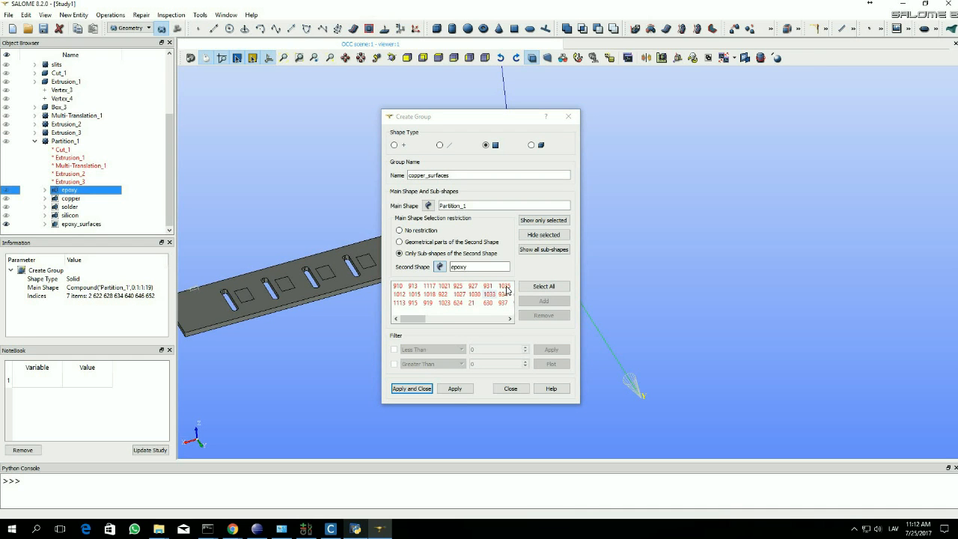
pyautogui.click(542, 287)
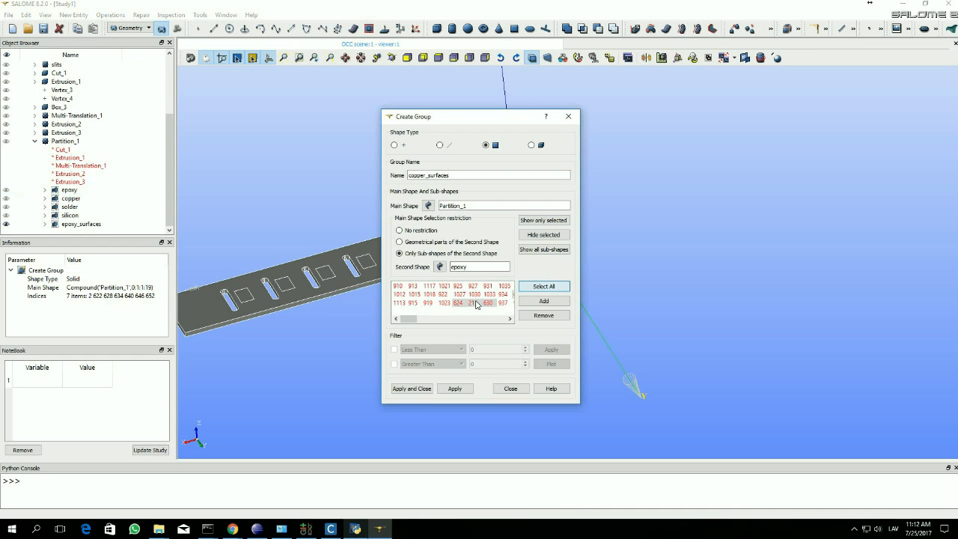
pyautogui.click(542, 316)
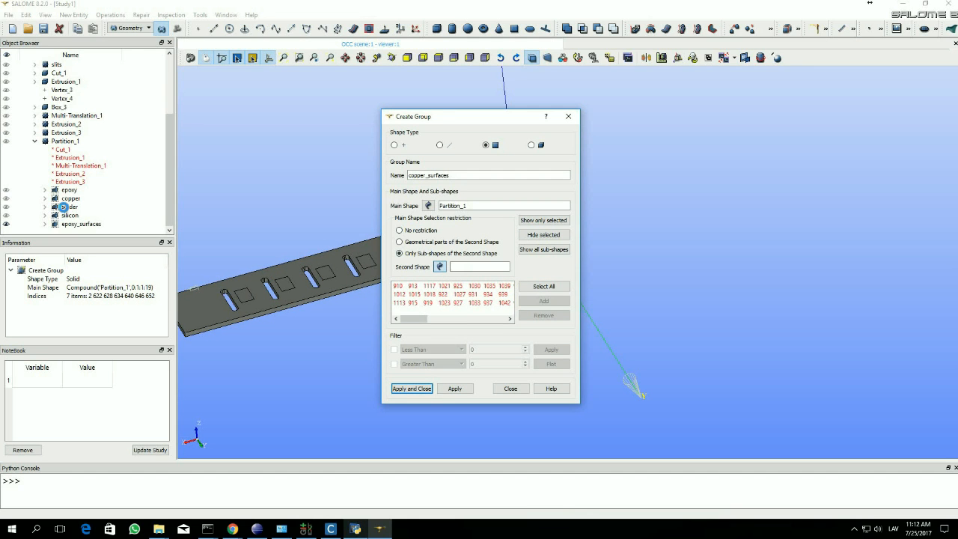
# Remove the faces shared with the solder group from the selection and create the copper_surfaces group
pyautogui.click(69, 207)
pyautogui.click(536, 287)
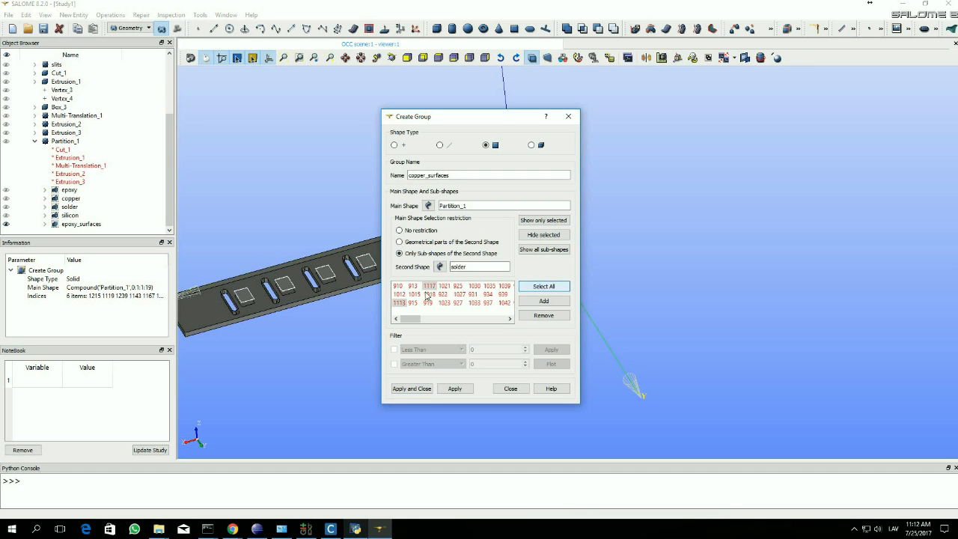
pyautogui.click(533, 317)
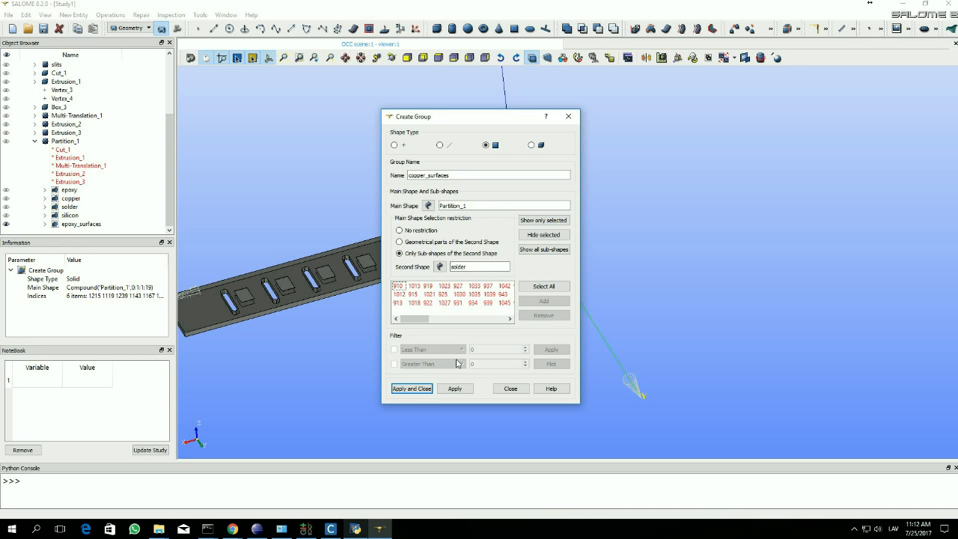
pyautogui.click(425, 392)
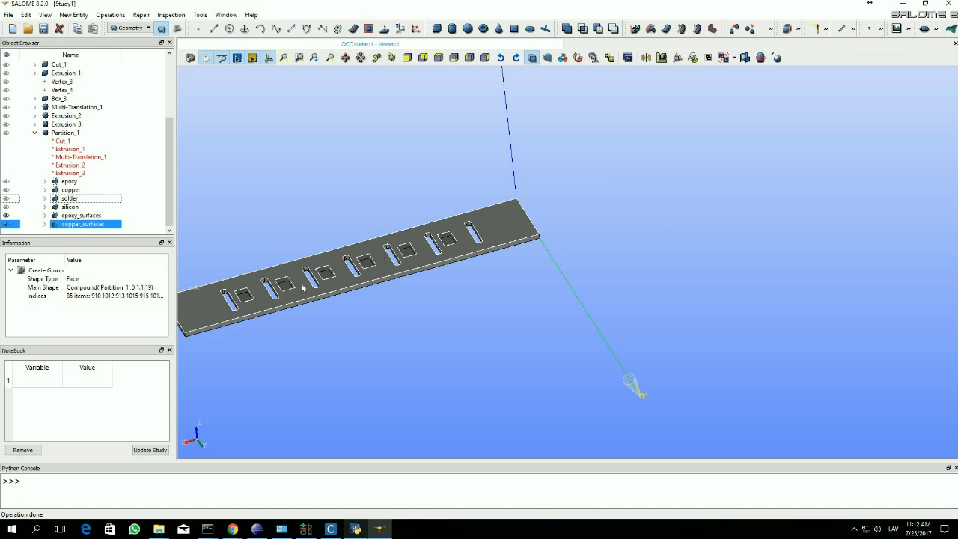
# Hide epoxy_surfaces and examine the copper_surfaces faces around the rectangular pockets on the plate's underside
pyautogui.scroll(2, 340, 272)
pyautogui.keyDown('ctrl'); pyautogui.moveTo(342, 271); pyautogui.dragTo(364, 269, button='middle'); pyautogui.keyUp('ctrl')
pyautogui.keyDown('ctrl'); pyautogui.moveTo(364, 269); pyautogui.dragTo(390, 176, button='right'); pyautogui.keyUp('ctrl')
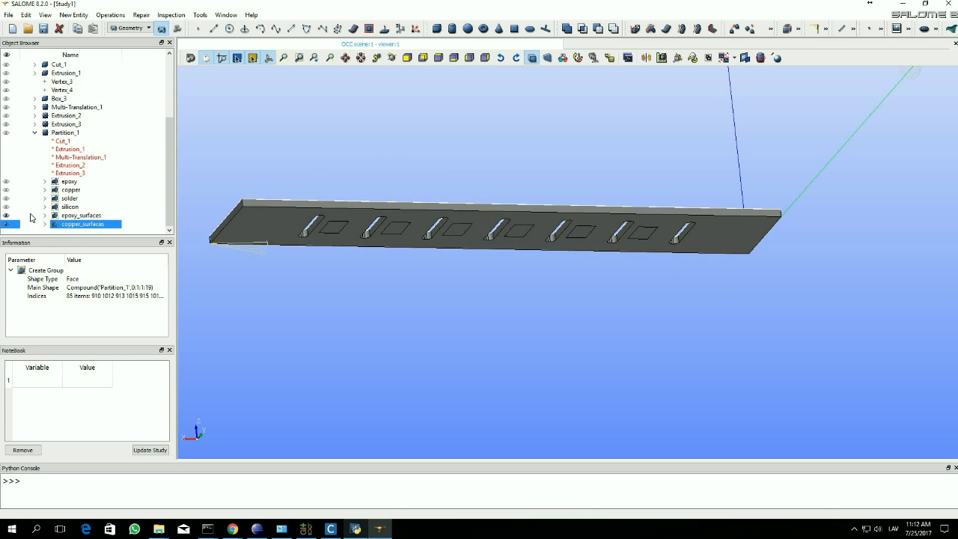
pyautogui.click(6, 216)
pyautogui.keyDown('ctrl'); pyautogui.moveTo(400, 267); pyautogui.dragTo(251, 198, button='right'); pyautogui.keyUp('ctrl')
pyautogui.scroll(15, 445, 249)
pyautogui.keyDown('ctrl'); pyautogui.moveTo(262, 224); pyautogui.dragTo(412, 240, button='middle'); pyautogui.keyUp('ctrl')
pyautogui.scroll(-2, 411, 240)
pyautogui.click(109, 217)
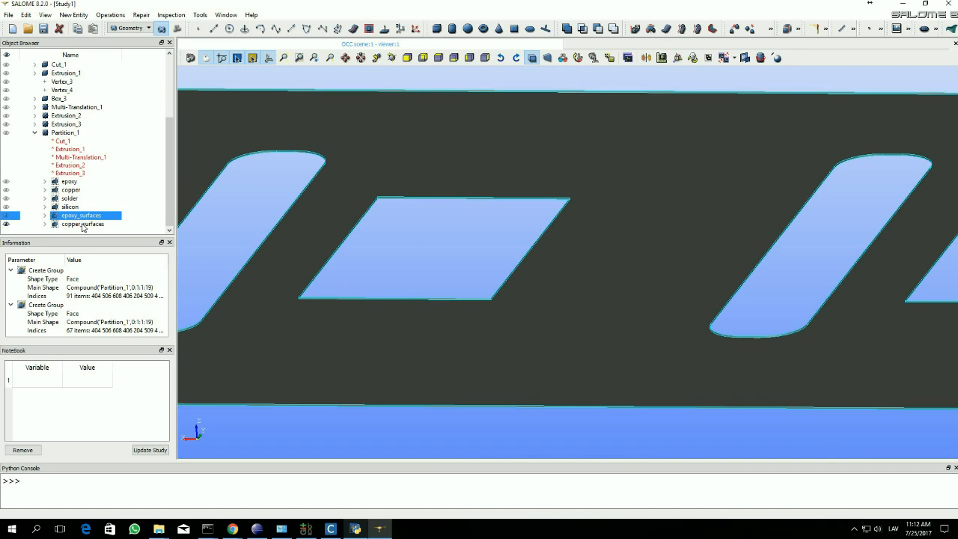
# Open the copper_surfaces group for editing and display only its faces
pyautogui.click(83, 223)
pyautogui.rightClick(83, 226)
pyautogui.click(116, 253)
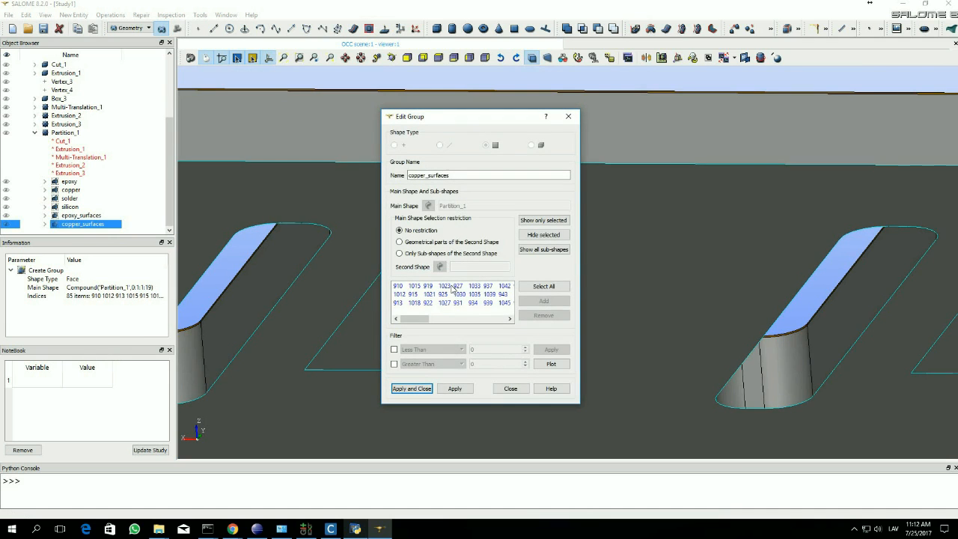
pyautogui.click(458, 296)
pyautogui.hotkey('ctrl', 'a')
pyautogui.click(545, 223)
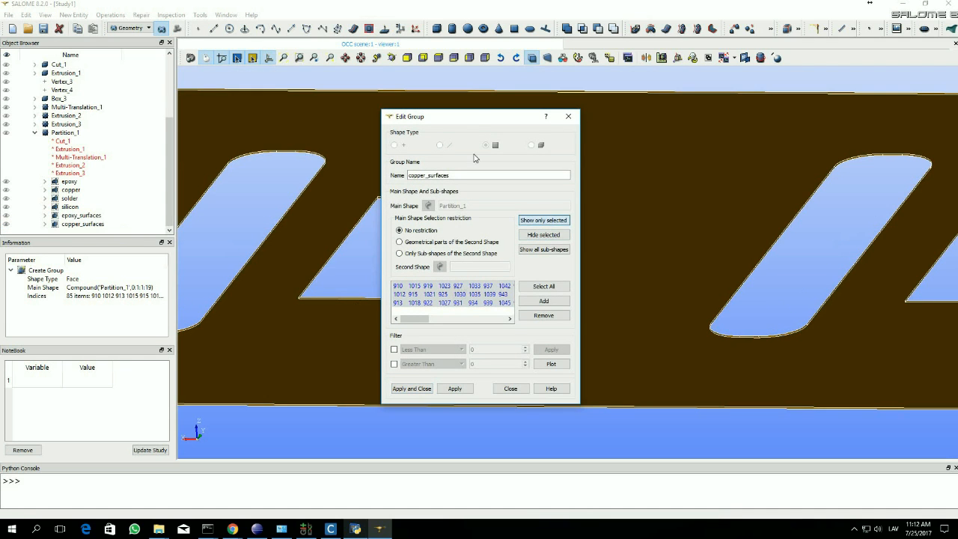
pyautogui.moveTo(491, 120); pyautogui.dragTo(784, 93)
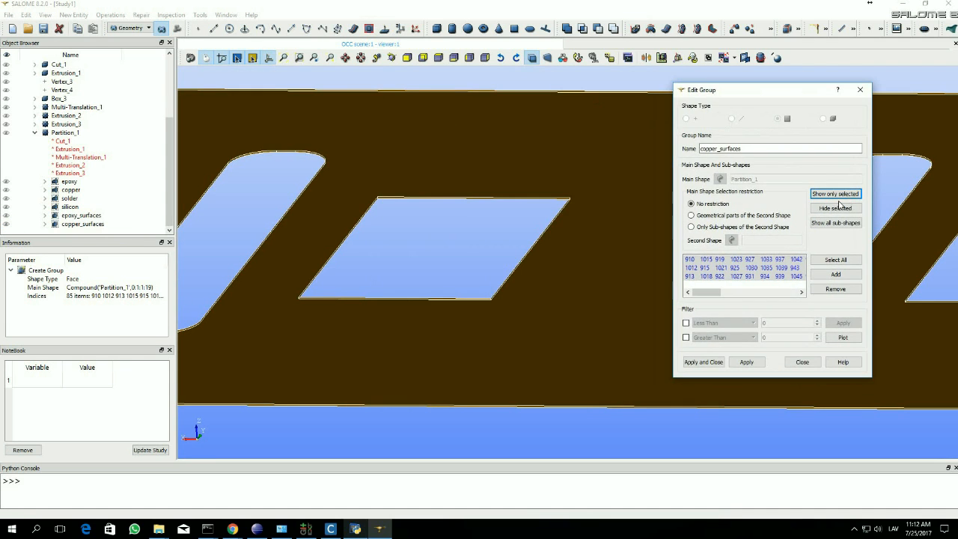
# Remove the side-wall faces of the first rectangular opening from copper_surfaces
pyautogui.click(458, 199)
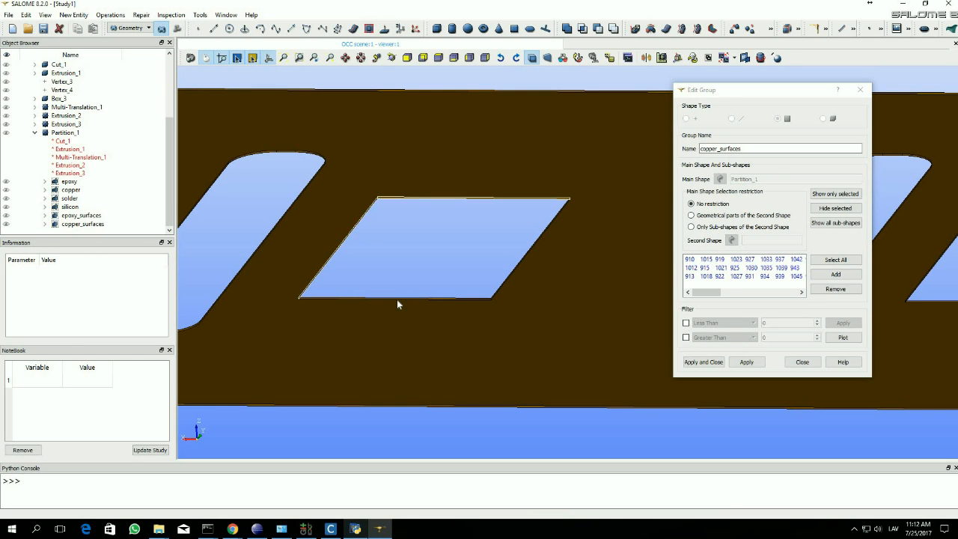
pyautogui.keyDown('shift'); pyautogui.click(526, 255); pyautogui.keyUp('shift')
pyautogui.click(835, 291)
# Remove the side-wall faces of the second rectangular opening from copper_surfaces
pyautogui.keyDown('ctrl'); pyautogui.moveTo(230, 226); pyautogui.dragTo(432, 212, button='middle'); pyautogui.keyUp('ctrl')
pyautogui.moveTo(372, 209); pyautogui.dragTo(67, 228)
pyautogui.keyDown('ctrl'); pyautogui.moveTo(373, 209); pyautogui.dragTo(67, 228, button='middle'); pyautogui.keyUp('ctrl')
pyautogui.click(391, 206)
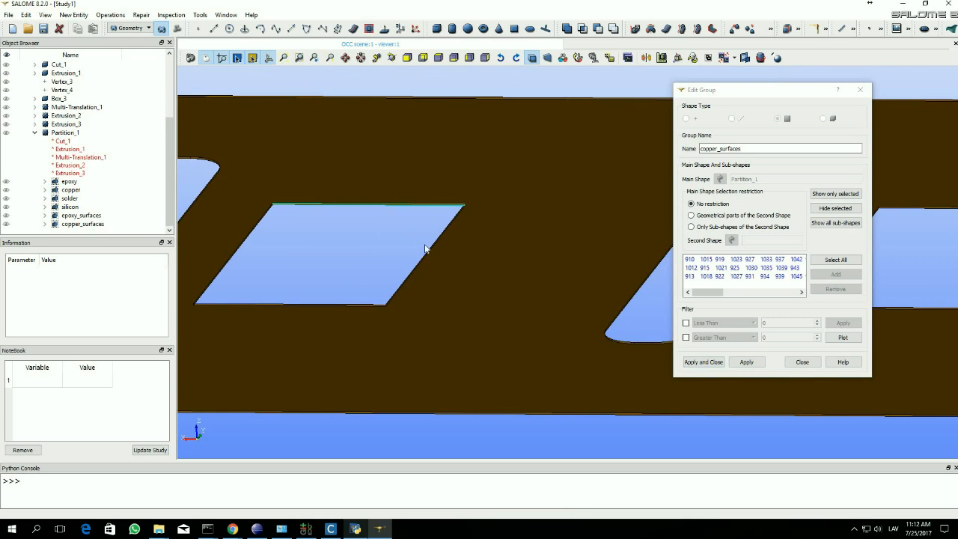
pyautogui.keyDown('shift'); pyautogui.click(431, 255); pyautogui.keyUp('shift')
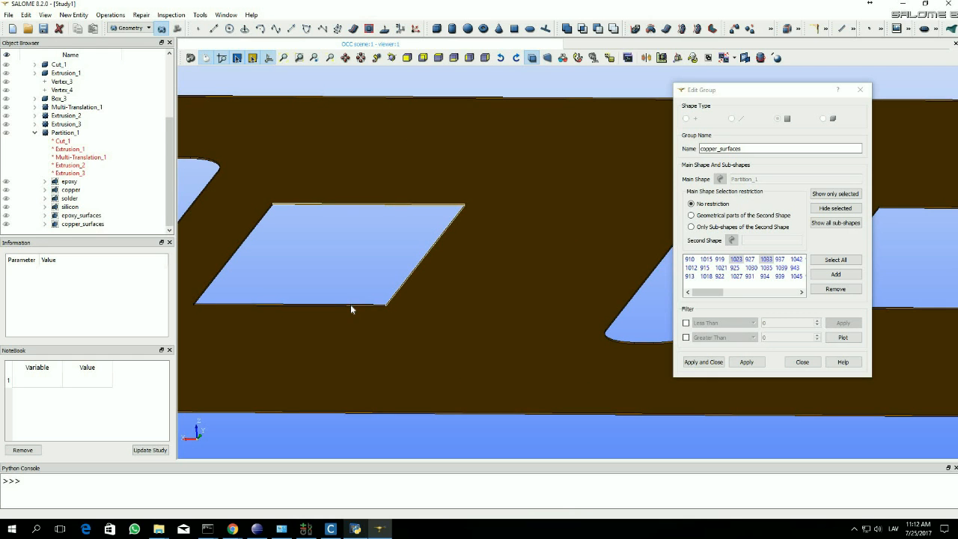
pyautogui.keyDown('shift'); pyautogui.click(239, 251); pyautogui.keyUp('shift')
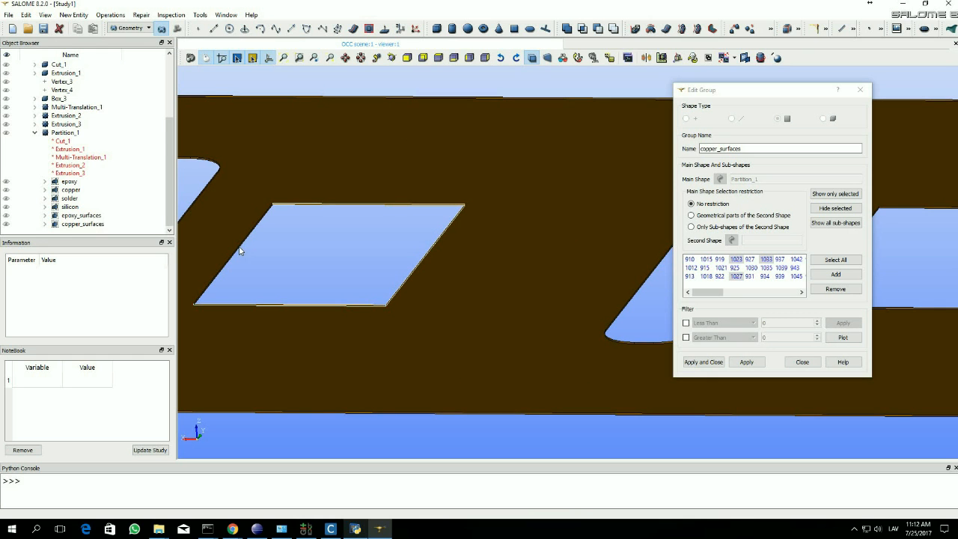
pyautogui.click(835, 289)
# Remove the side-wall faces of the third rectangular opening from copper_surfaces
pyautogui.keyDown('ctrl'); pyautogui.moveTo(478, 229); pyautogui.dragTo(293, 202, button='middle'); pyautogui.keyUp('ctrl')
pyautogui.keyDown('ctrl'); pyautogui.moveTo(610, 194); pyautogui.dragTo(484, 169, button='middle'); pyautogui.keyUp('ctrl')
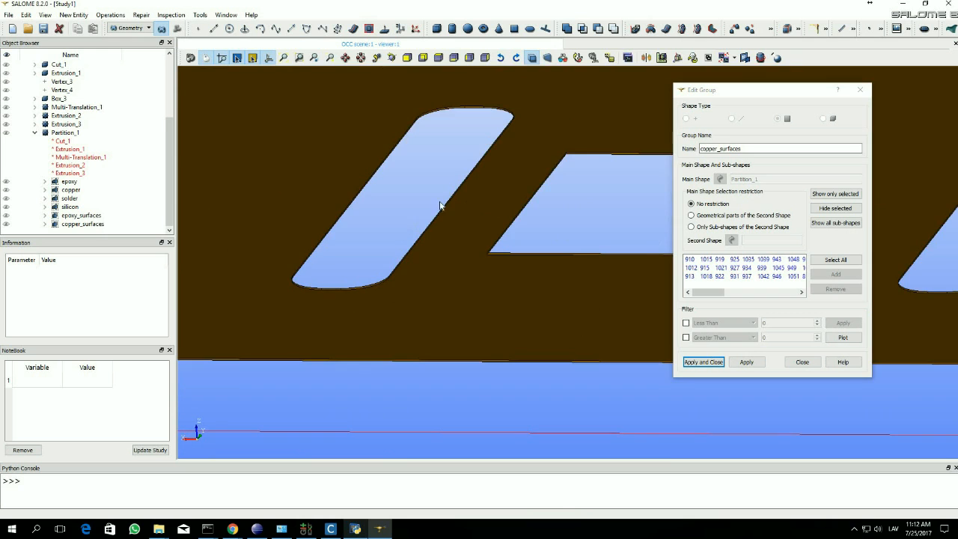
pyautogui.keyDown('ctrl'); pyautogui.moveTo(412, 229); pyautogui.dragTo(208, 265, button='middle'); pyautogui.keyUp('ctrl')
pyautogui.click(458, 190)
pyautogui.click(458, 190)
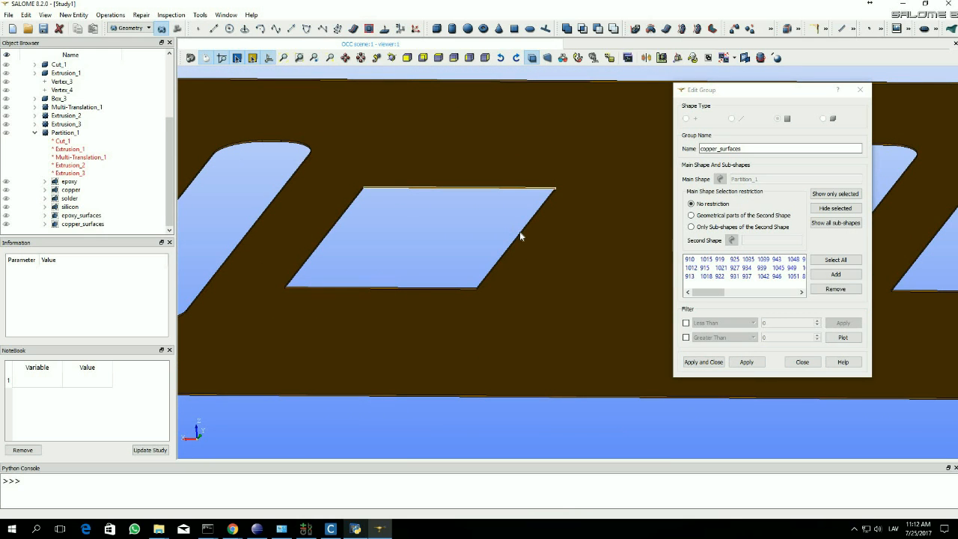
pyautogui.keyDown('shift'); pyautogui.click(519, 231); pyautogui.keyUp('shift')
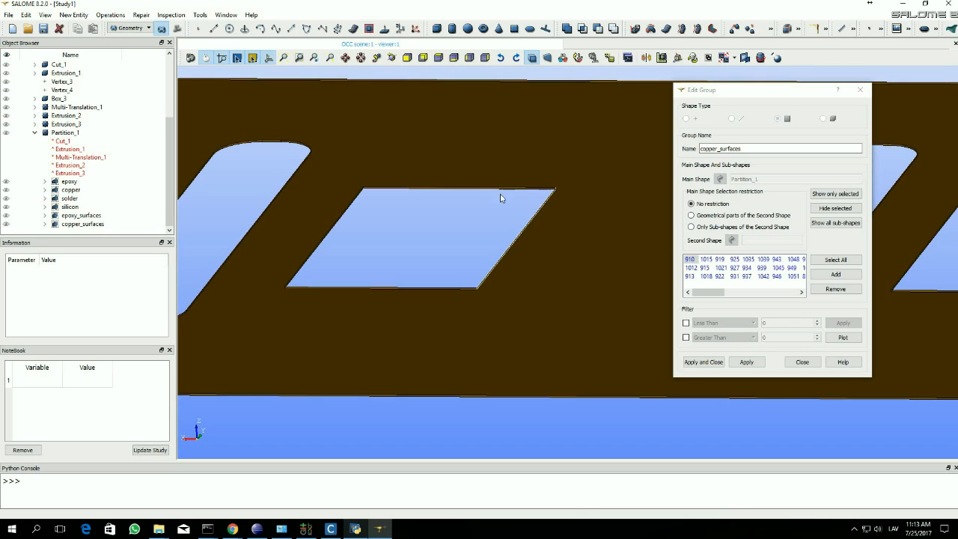
pyautogui.click(386, 294)
pyautogui.click(826, 289)
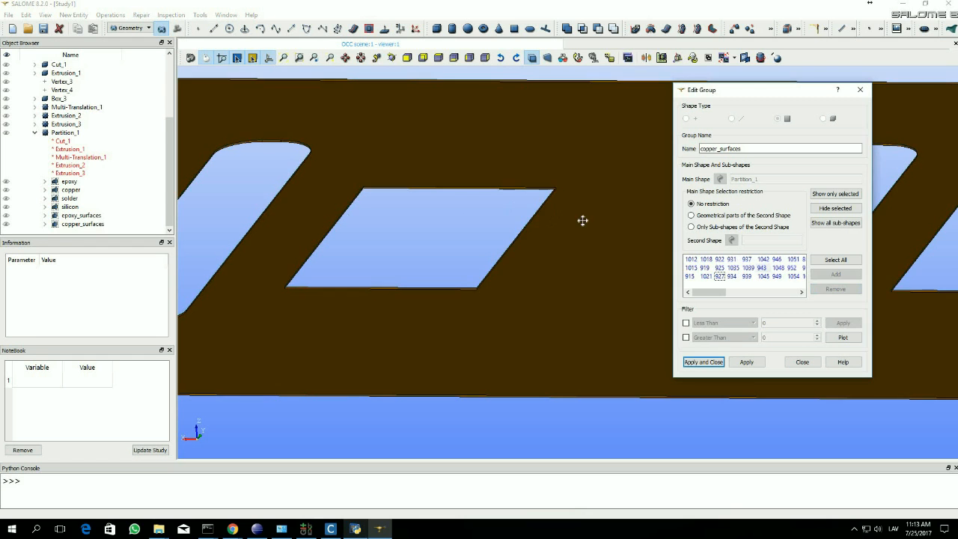
# Remove the side-wall faces of the fourth rectangular opening from copper_surfaces
pyautogui.keyDown('ctrl'); pyautogui.moveTo(666, 233); pyautogui.dragTo(328, 222, button='middle'); pyautogui.keyUp('ctrl')
pyautogui.keyDown('ctrl'); pyautogui.moveTo(566, 189); pyautogui.dragTo(405, 188, button='middle'); pyautogui.keyUp('ctrl')
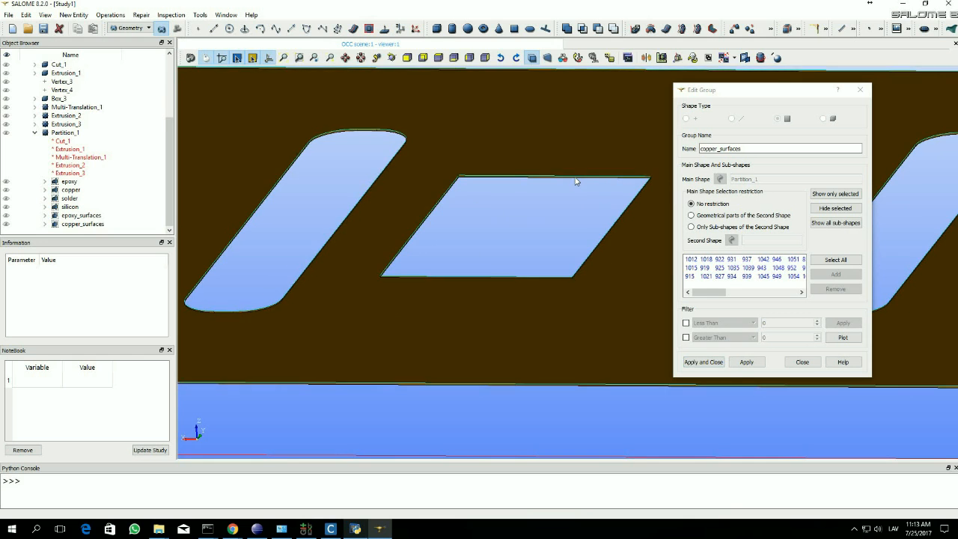
pyautogui.click(437, 218)
pyautogui.keyDown('shift'); pyautogui.click(483, 277); pyautogui.keyUp('shift')
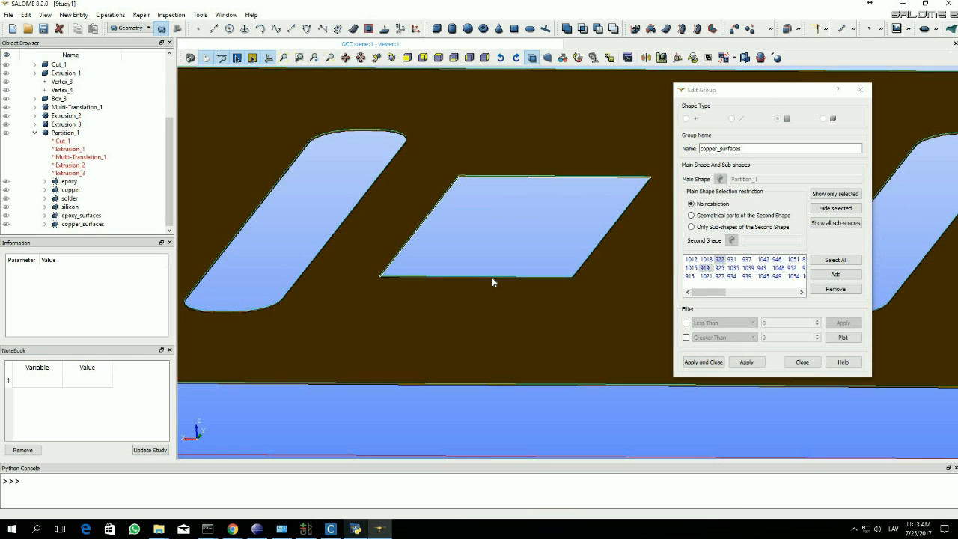
pyautogui.keyDown('shift'); pyautogui.click(610, 234); pyautogui.keyUp('shift')
pyautogui.click(836, 289)
# Remove the side-wall faces of the fifth rectangular opening from copper_surfaces
pyautogui.moveTo(540, 231); pyautogui.dragTo(288, 221, button='middle')
pyautogui.moveTo(636, 216); pyautogui.dragTo(200, 225, button='middle')
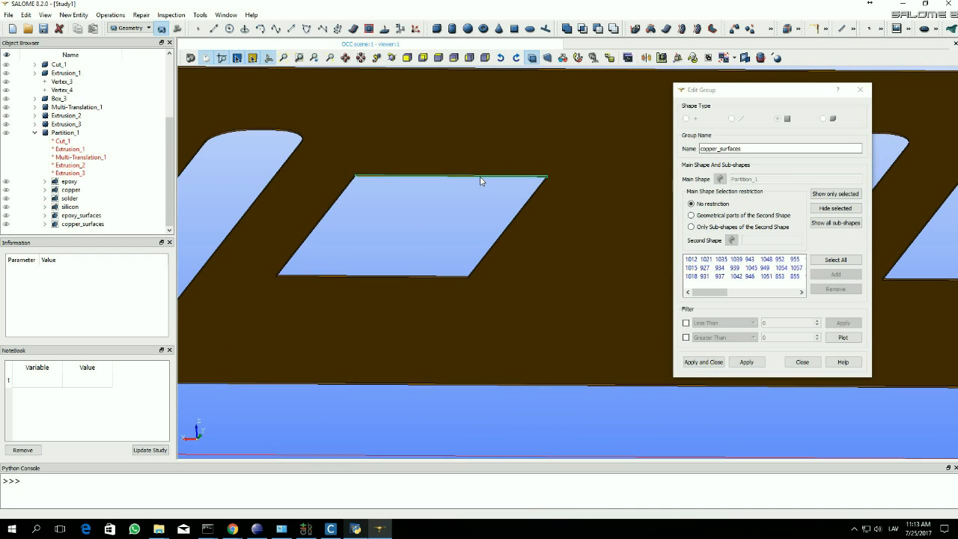
pyautogui.click(442, 191)
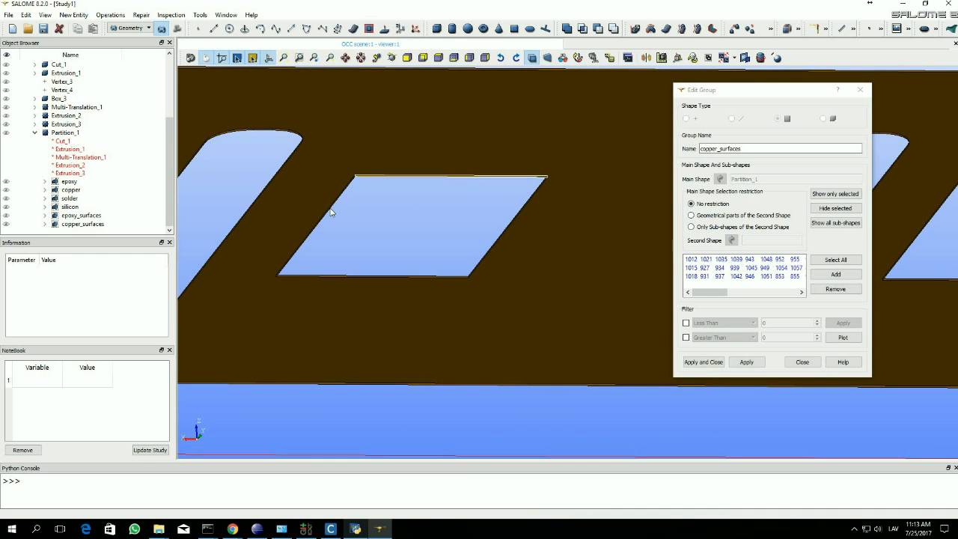
pyautogui.keyDown('shift'); pyautogui.click(378, 277); pyautogui.keyUp('shift')
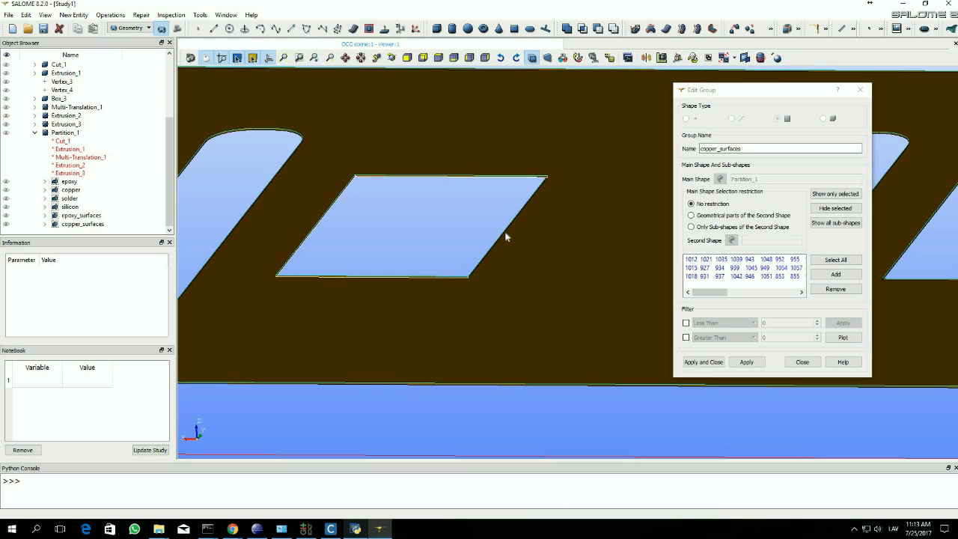
pyautogui.click(844, 291)
# Remove the side-wall faces of the sixth rectangular opening from copper_surfaces
pyautogui.keyDown('ctrl'); pyautogui.moveTo(549, 222); pyautogui.dragTo(174, 217, button='middle'); pyautogui.keyUp('ctrl')
pyautogui.keyDown('ctrl'); pyautogui.moveTo(410, 199); pyautogui.dragTo(173, 200, button='middle'); pyautogui.keyUp('ctrl')
pyautogui.click(440, 178)
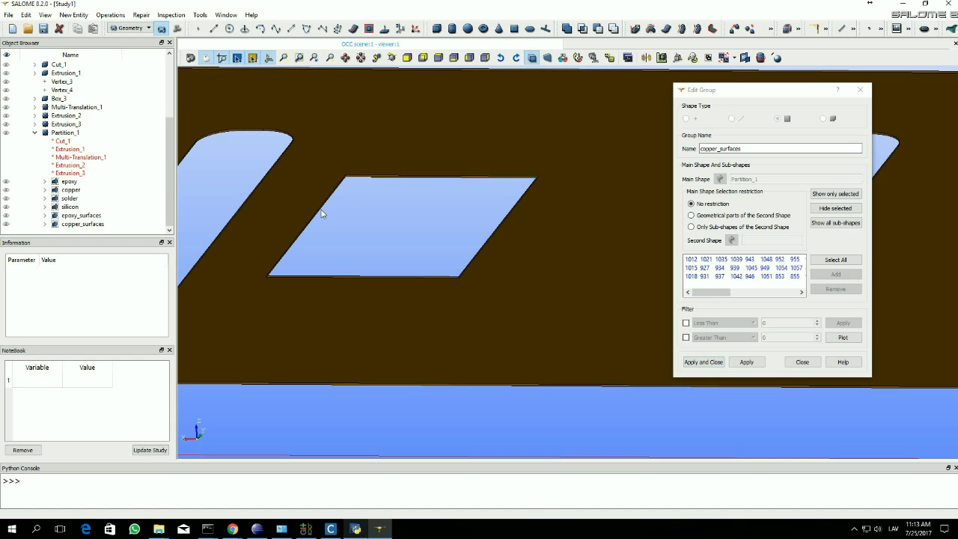
pyautogui.keyDown('shift'); pyautogui.click(381, 277); pyautogui.keyUp('shift')
pyautogui.keyDown('shift'); pyautogui.click(499, 230); pyautogui.keyUp('shift')
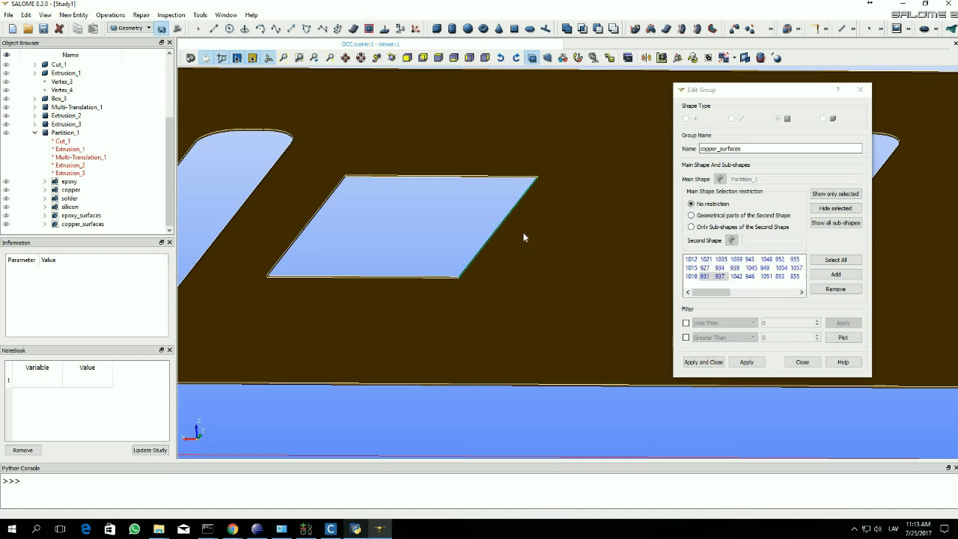
pyautogui.click(829, 291)
# Display only the faces remaining in copper_surfaces and check the plate for missed pocket walls
pyautogui.click(762, 278)
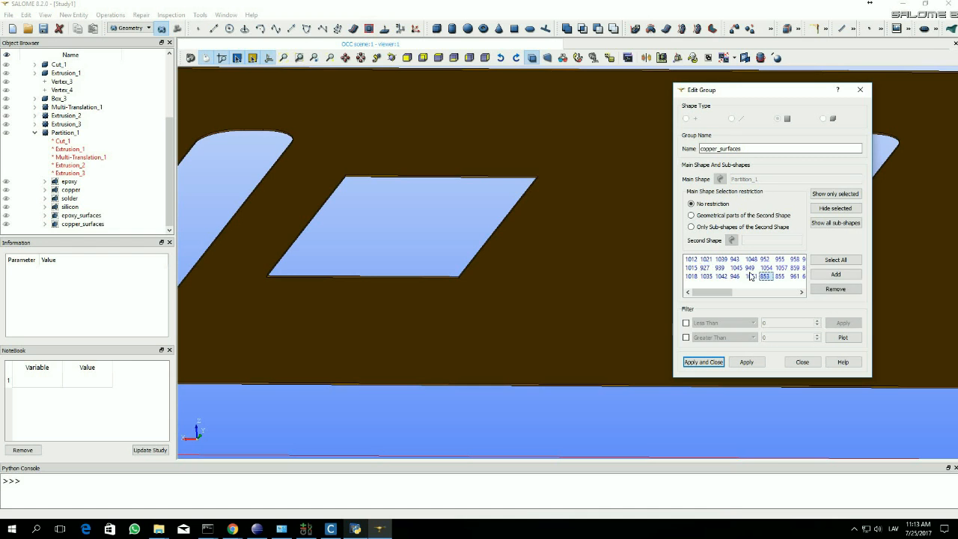
pyautogui.hotkey('ctrl', 'a')
pyautogui.click(835, 193)
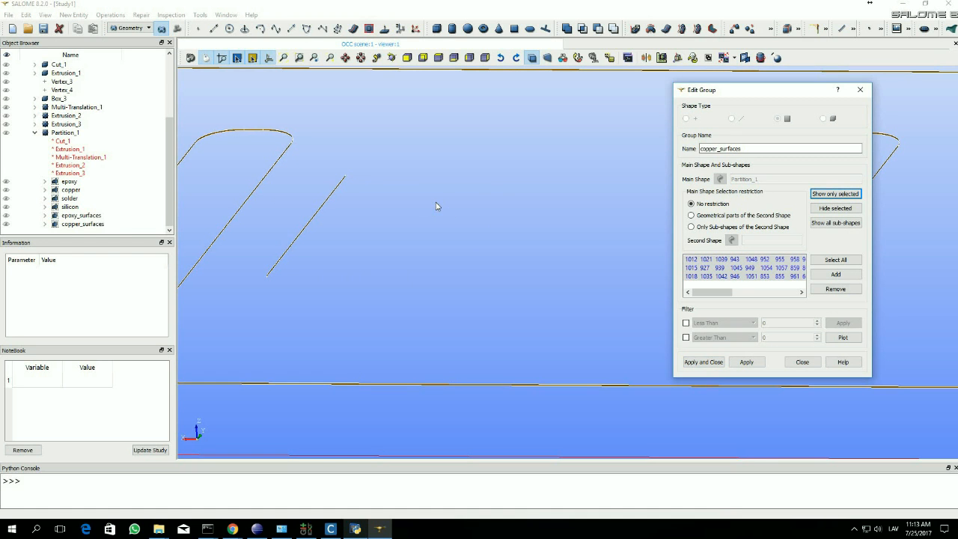
pyautogui.scroll(-3, 495, 263)
pyautogui.scroll(-5, 351, 264)
pyautogui.keyDown('ctrl'); pyautogui.moveTo(338, 256); pyautogui.dragTo(380, 271, button='right'); pyautogui.keyUp('ctrl')
pyautogui.scroll(3, 380, 271)
pyautogui.scroll(5, 363, 227)
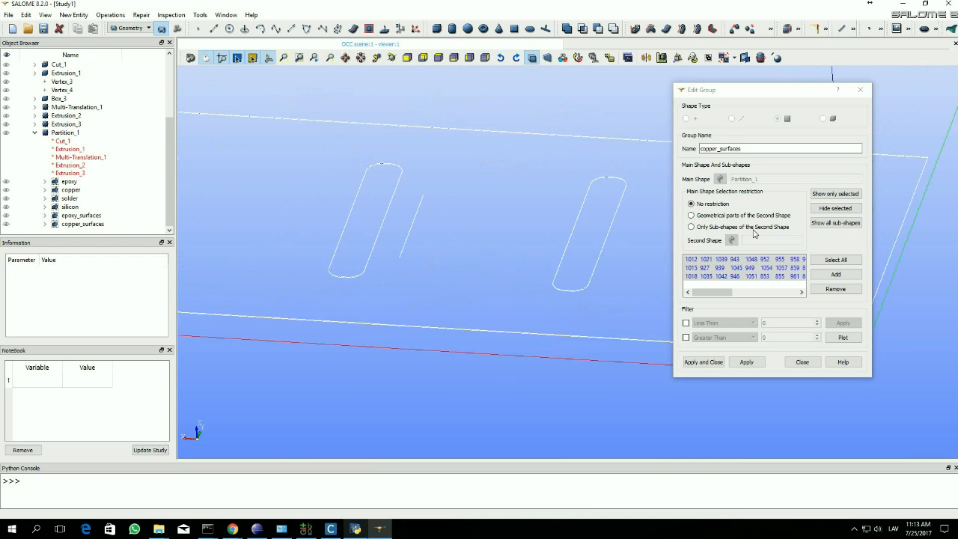
# Remove the leftover pocket side-wall face between the two slots from copper_surfaces
pyautogui.click(440, 243)
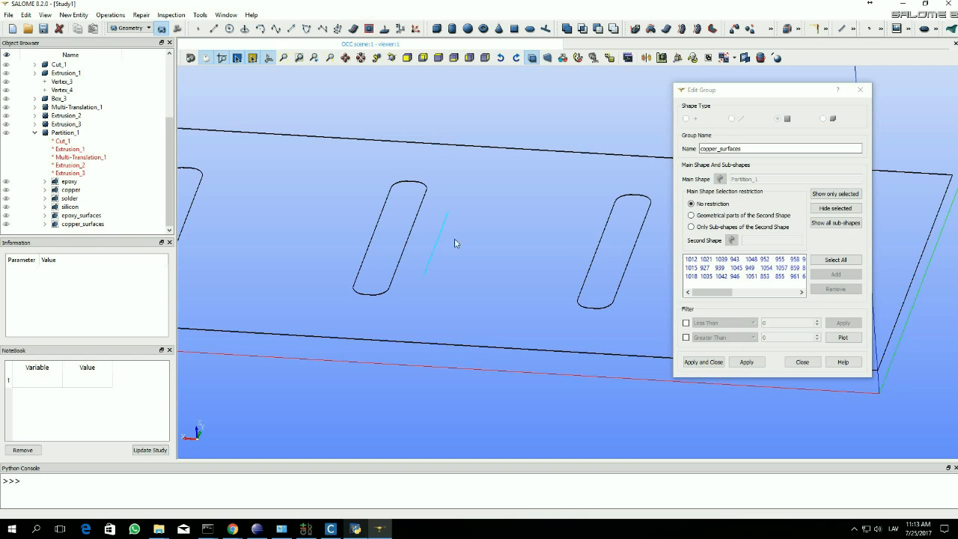
pyautogui.click(439, 243)
pyautogui.click(835, 289)
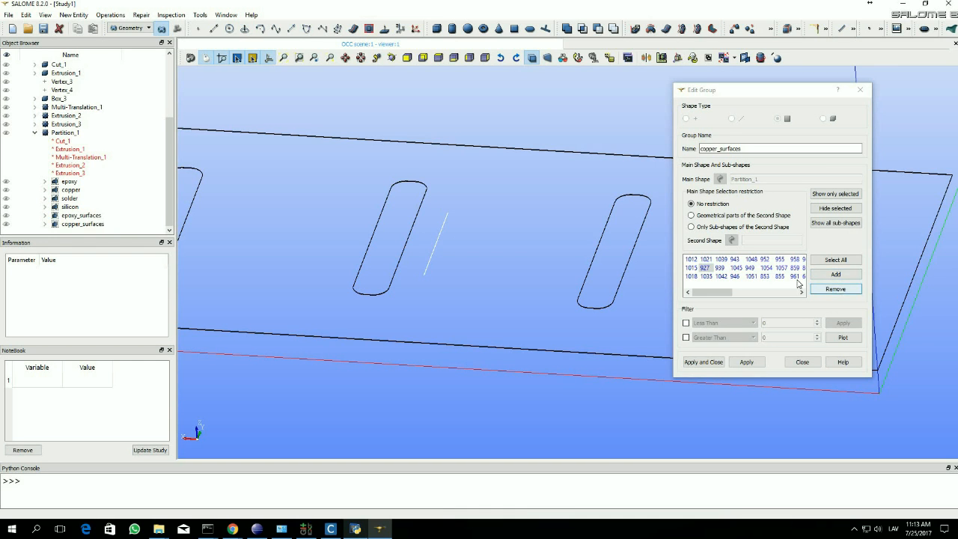
# Redisplay only the remaining copper_surfaces faces and inspect the other end of the plate for leftover pocket walls
pyautogui.click(750, 261)
pyautogui.hotkey('ctrl', 'a')
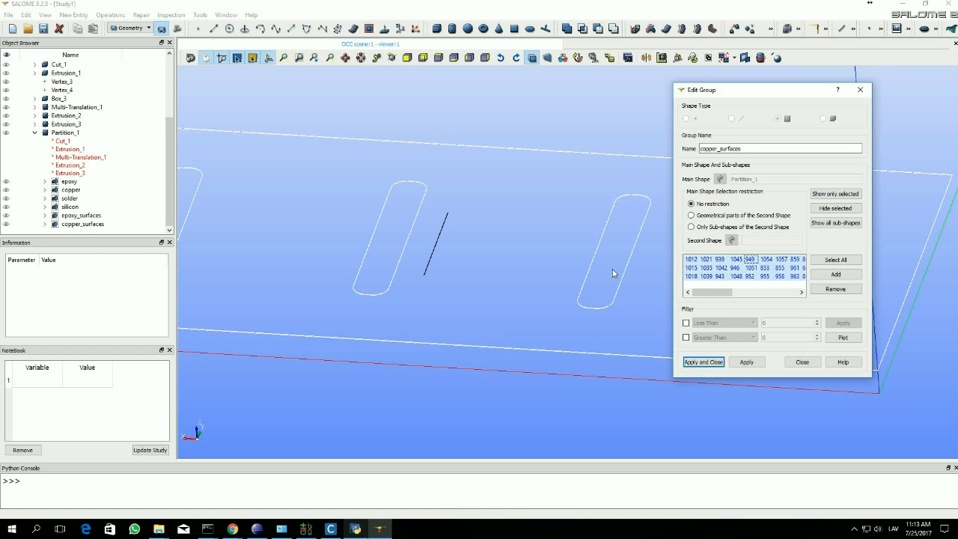
pyautogui.click(829, 195)
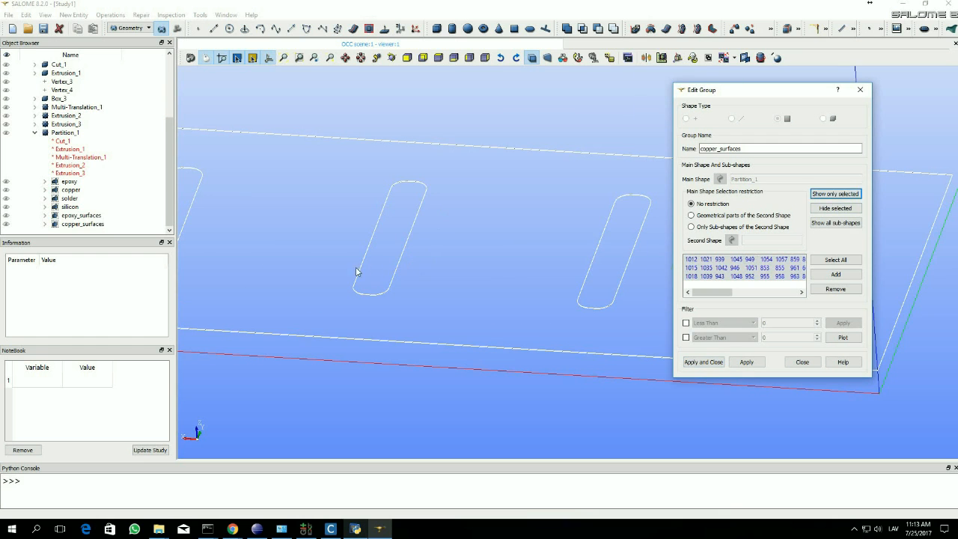
pyautogui.keyDown('ctrl'); pyautogui.moveTo(304, 290); pyautogui.dragTo(379, 288, button='right'); pyautogui.keyUp('ctrl')
pyautogui.keyDown('ctrl'); pyautogui.moveTo(253, 238); pyautogui.dragTo(427, 230, button='right'); pyautogui.keyUp('ctrl')
pyautogui.keyDown('ctrl'); pyautogui.moveTo(427, 229); pyautogui.dragTo(644, 148, button='middle'); pyautogui.keyUp('ctrl')
pyautogui.scroll(3, 453, 204)
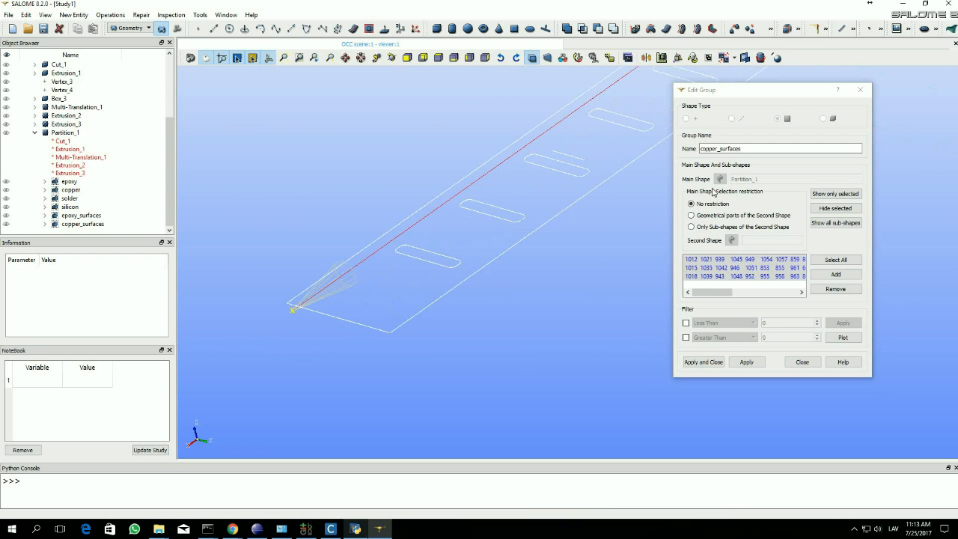
# Redisplay all sub-shapes of the partition and add the plate's large top copper face to copper_surfaces
pyautogui.click(493, 185)
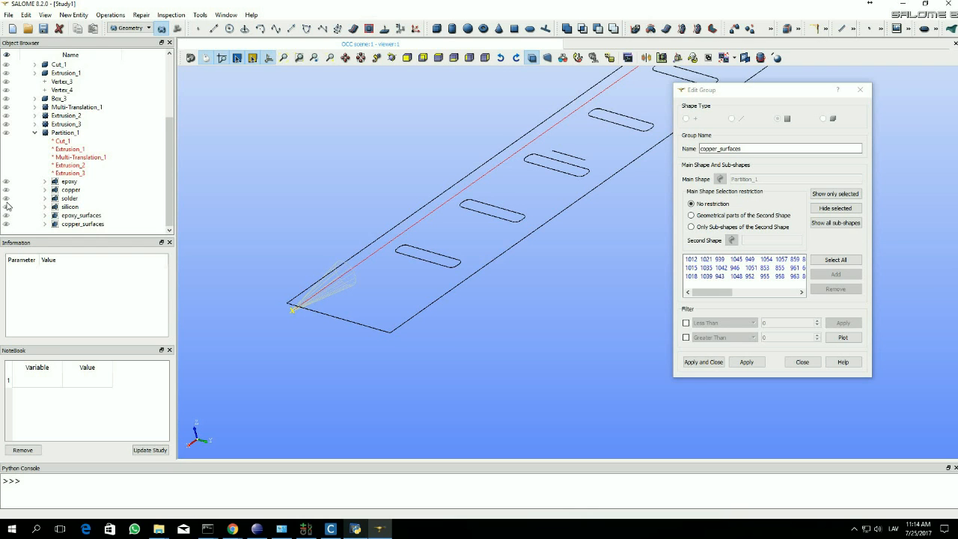
pyautogui.click(458, 205)
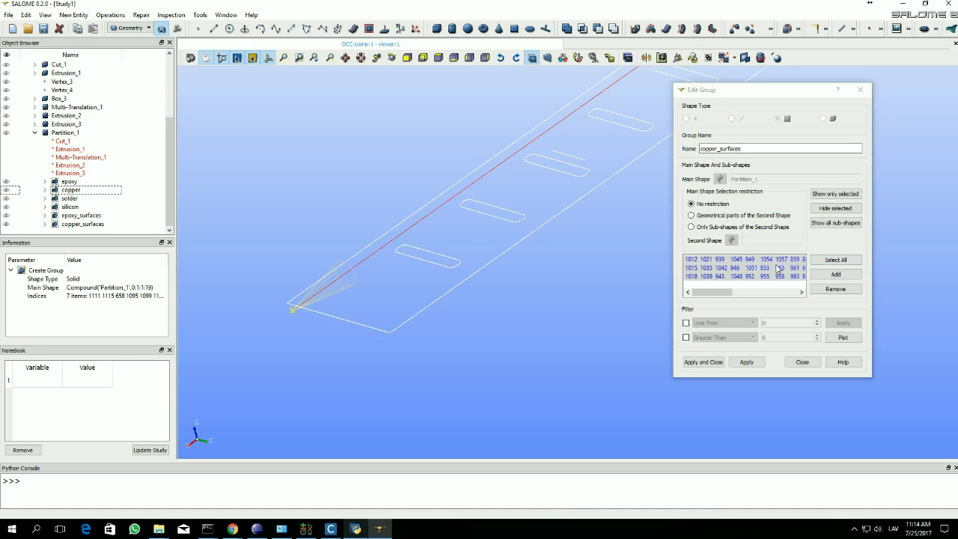
pyautogui.click(836, 223)
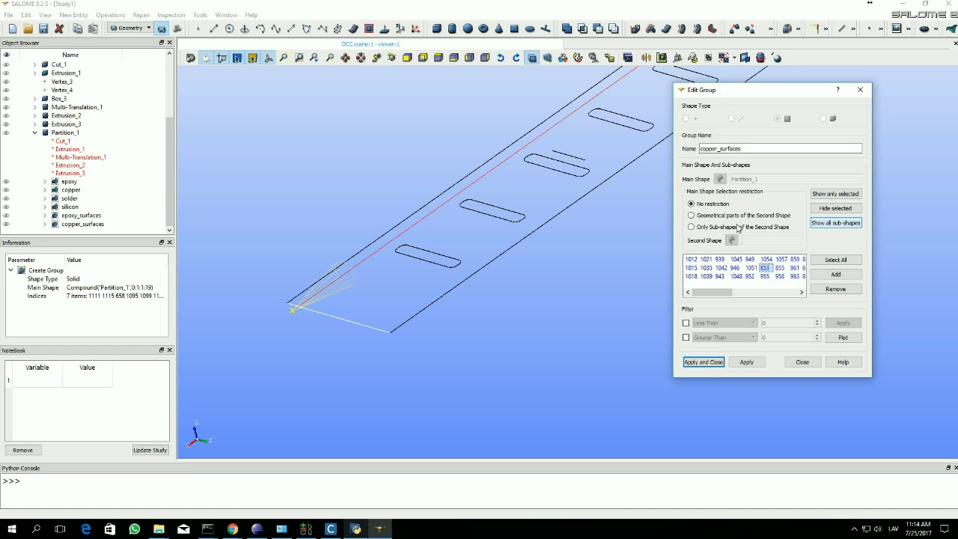
pyautogui.scroll(2, 586, 189)
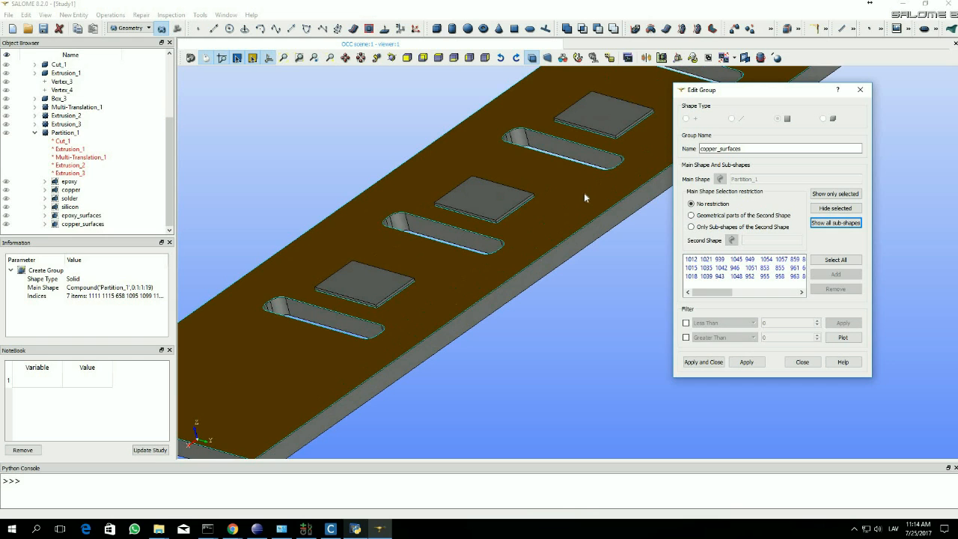
pyautogui.click(578, 198)
pyautogui.click(836, 275)
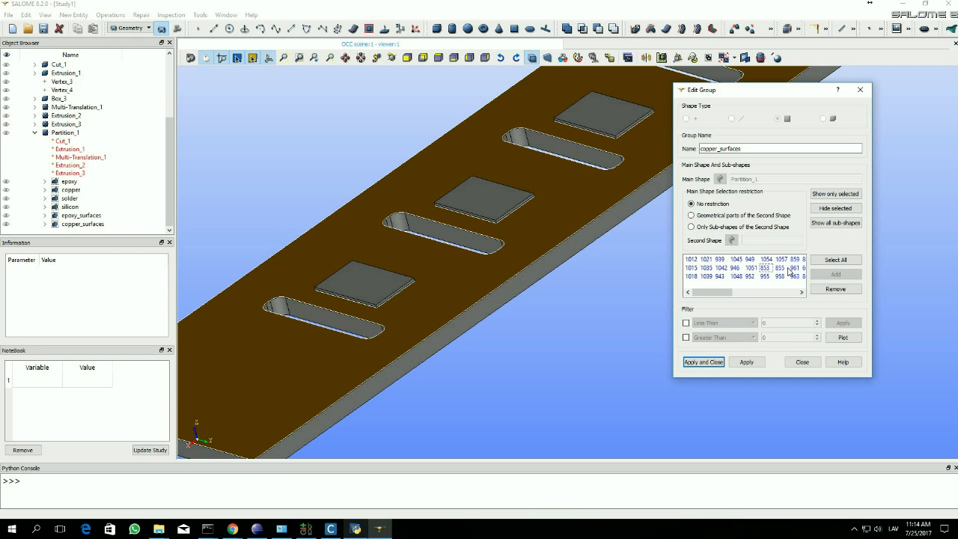
# Show only the faces in copper_surfaces, and remove the leftover thin side-wall face along the square opening's edge
pyautogui.hotkey('ctrl', 'a')
pyautogui.click(836, 194)
pyautogui.moveTo(420, 165); pyautogui.dragTo(362, 259)
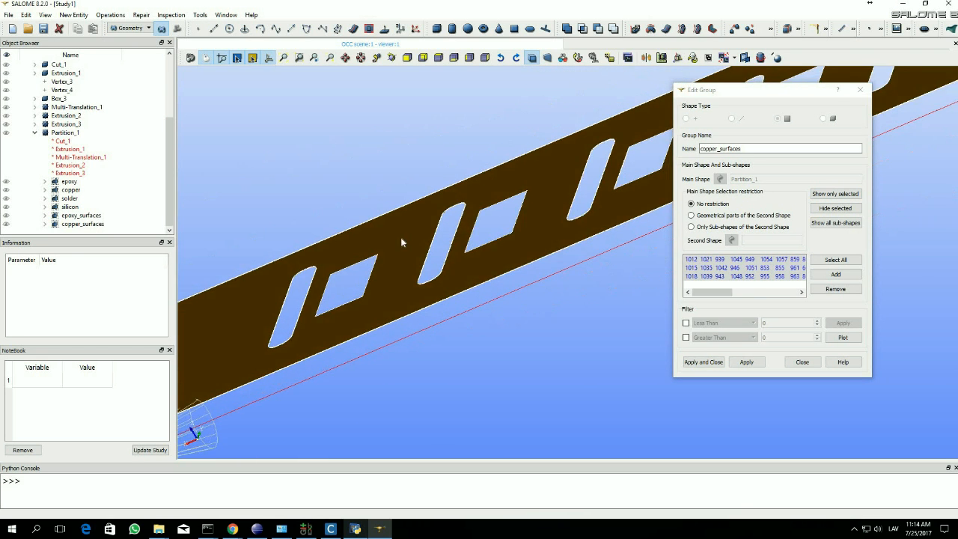
pyautogui.scroll(3, 363, 259)
pyautogui.scroll(5, 437, 221)
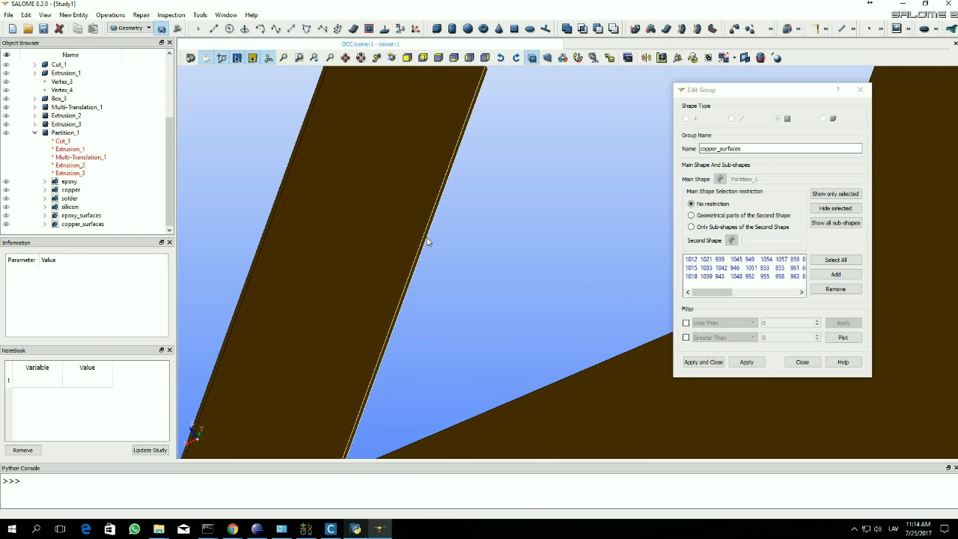
pyautogui.scroll(-3, 428, 232)
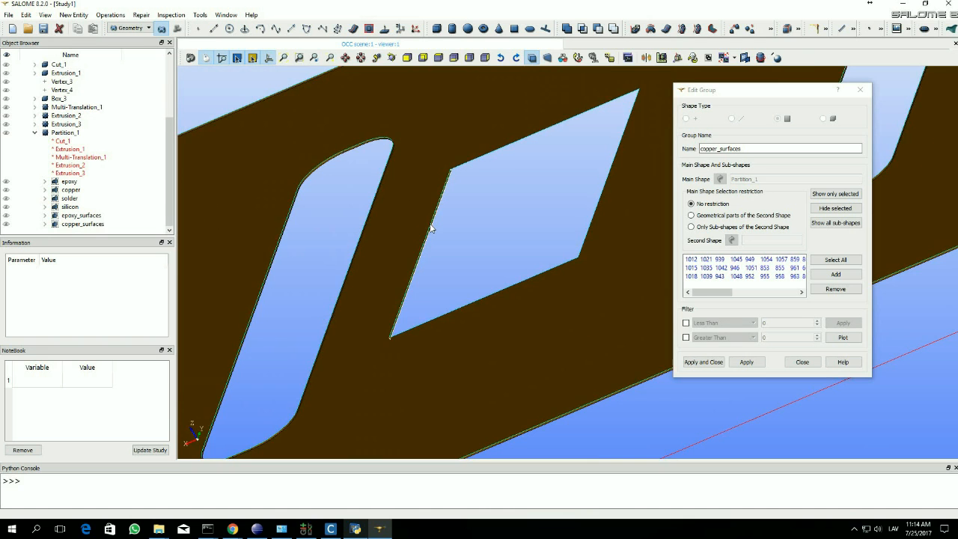
pyautogui.click(835, 289)
pyautogui.scroll(-7, 539, 219)
pyautogui.keyDown('ctrl'); pyautogui.moveTo(555, 206); pyautogui.dragTo(479, 239, button='middle'); pyautogui.keyUp('ctrl')
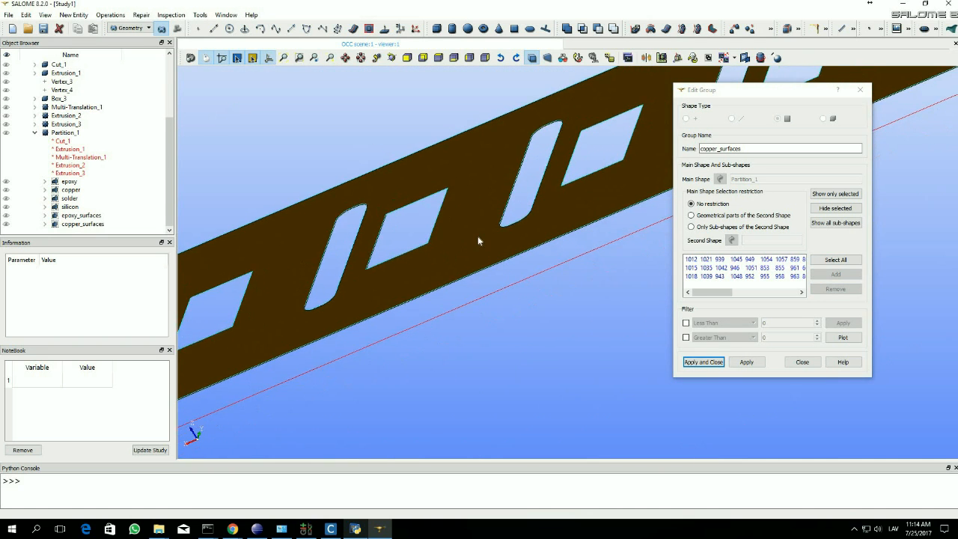
# Check the remaining openings along the plate for leftover walls, and save the edited copper_surfaces group
pyautogui.scroll(5, 507, 193)
pyautogui.moveTo(551, 156); pyautogui.dragTo(264, 285, button='middle')
pyautogui.moveTo(510, 165); pyautogui.dragTo(371, 268, button='middle')
pyautogui.moveTo(449, 191)
pyautogui.mouseDown(button='middle')
pyautogui.moveTo(301, 295)
pyautogui.moveTo(516, 194)
pyautogui.moveTo(485, 214)
pyautogui.mouseUp(button='middle')
pyautogui.moveTo(627, 164)
pyautogui.mouseDown(button='middle')
pyautogui.moveTo(389, 269)
pyautogui.moveTo(396, 279)
pyautogui.moveTo(305, 310)
pyautogui.moveTo(516, 237)
pyautogui.moveTo(557, 183)
pyautogui.mouseUp(button='middle')
pyautogui.scroll(-10, 390, 280)
pyautogui.scroll(-4, 305, 310)
pyautogui.moveTo(557, 187); pyautogui.dragTo(705, 262)
pyautogui.click(704, 362)
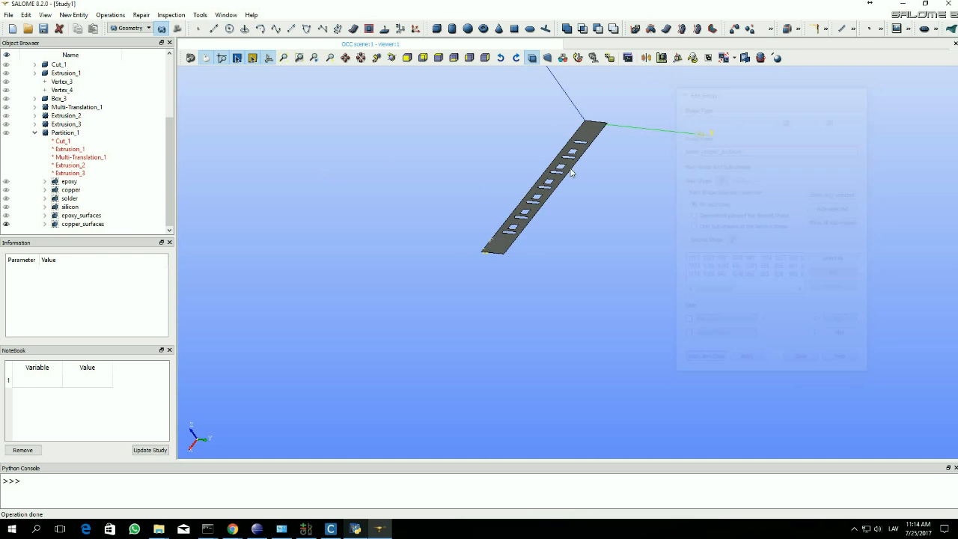
# Look over the saved copper_surfaces group and hide it in the viewer
pyautogui.scroll(6, 570, 178)
pyautogui.moveTo(132, 210); pyautogui.dragTo(104, 213, button='middle')
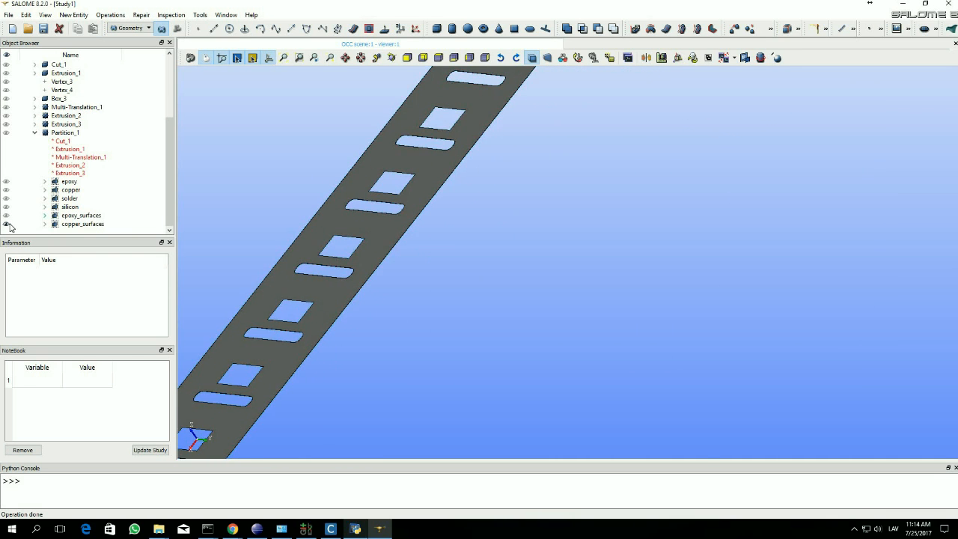
pyautogui.click(6, 226)
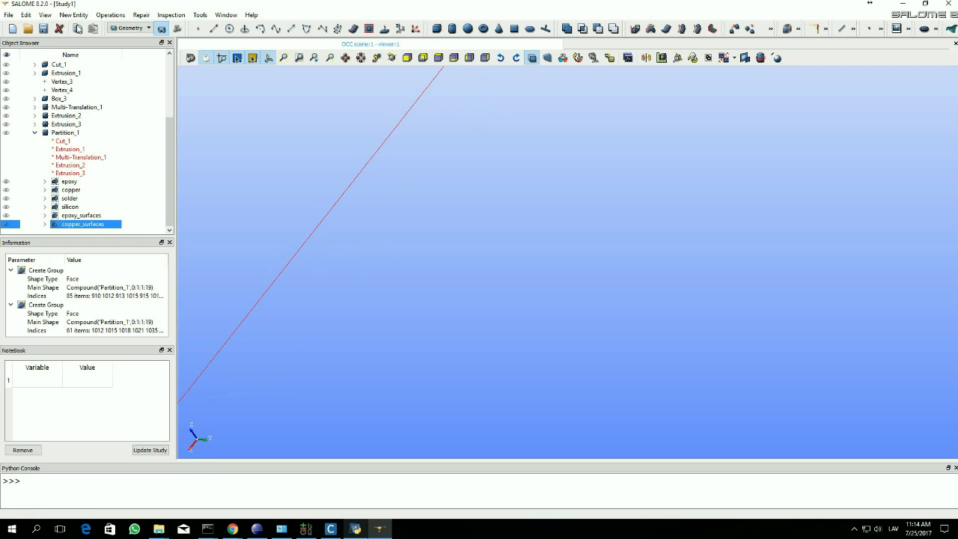
# Start a new face group on Partition_1 and name it solder_surfaces
pyautogui.click(73, 15)
pyautogui.click(43, 133)
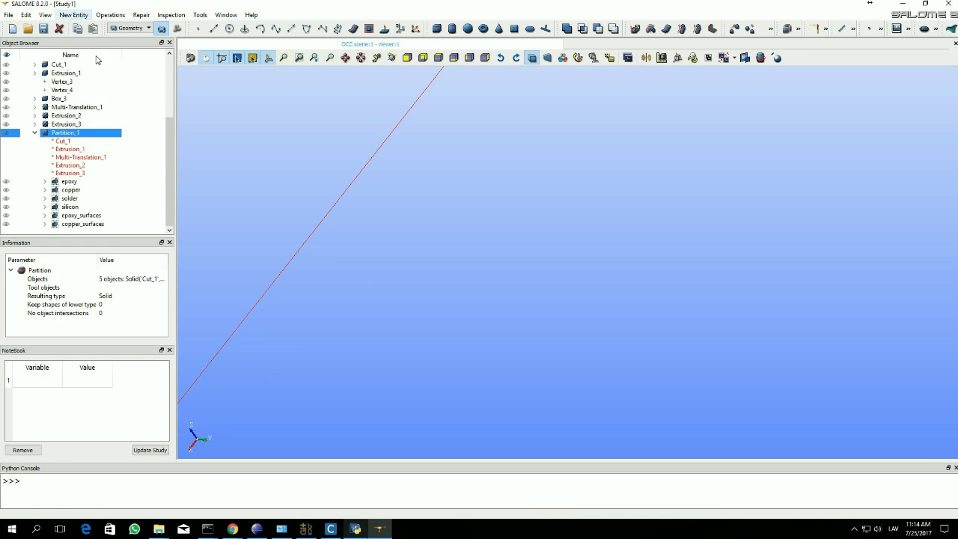
pyautogui.click(74, 15)
pyautogui.moveTo(179, 68)
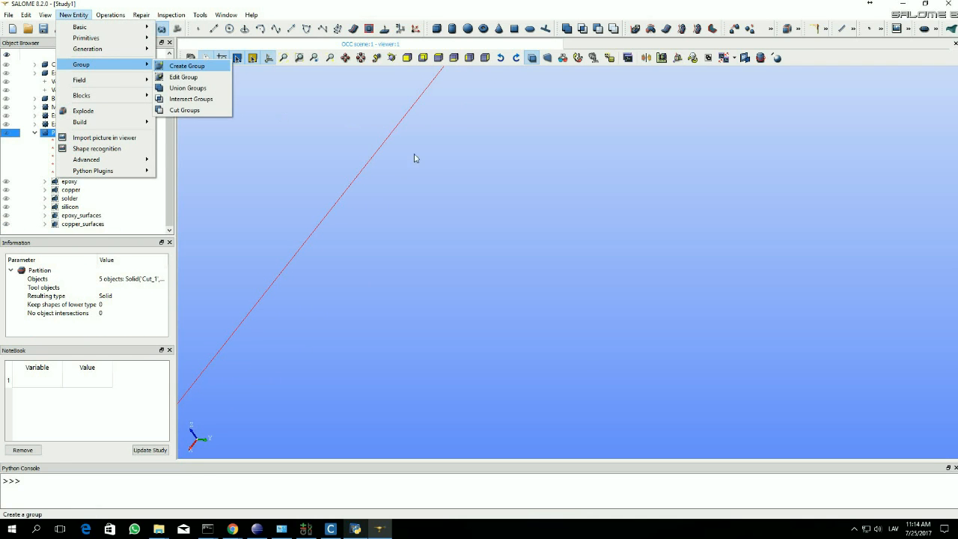
pyautogui.press('Return')
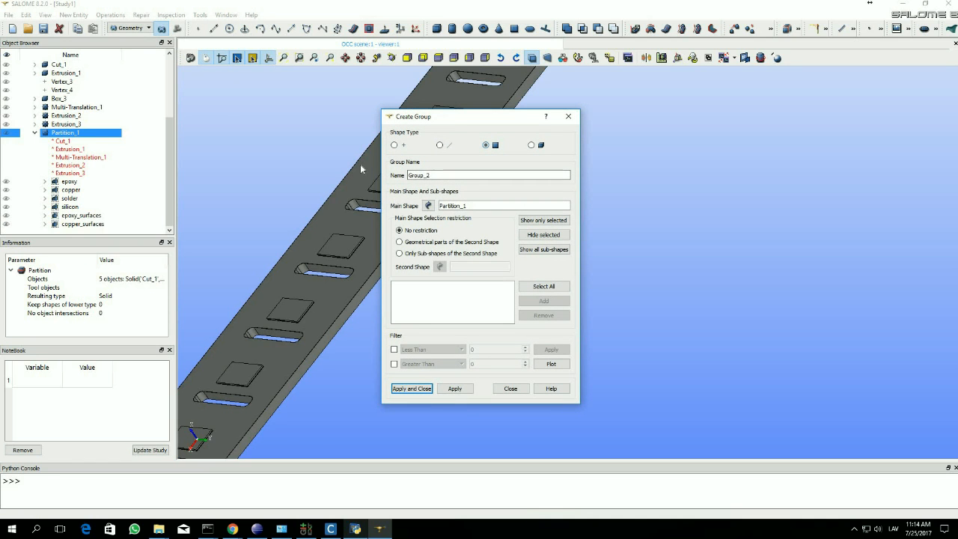
pyautogui.write('solder_surfaces')
# Restrict the selection to sub-shapes of Multi-Translation_1 and add all of its faces to solder_surfaces
pyautogui.click(412, 258)
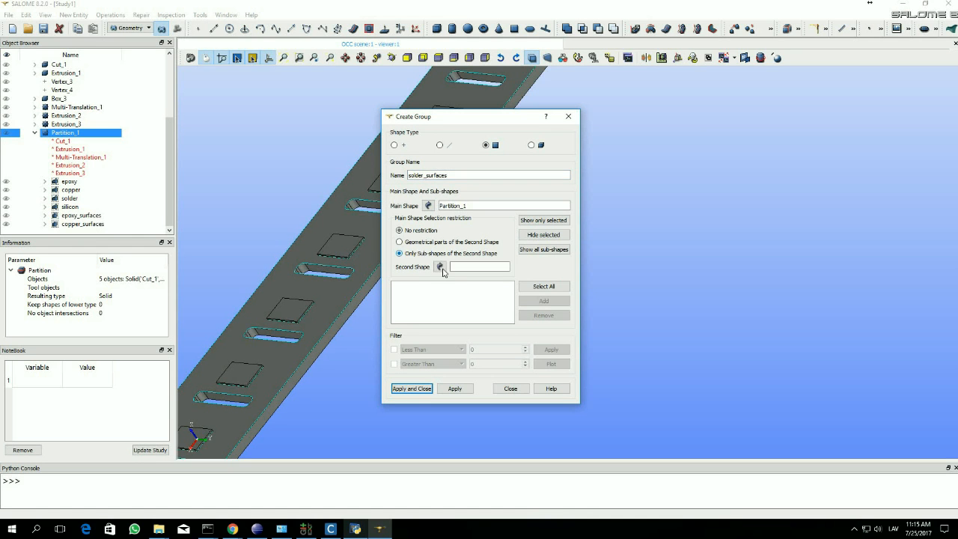
pyautogui.click(77, 157)
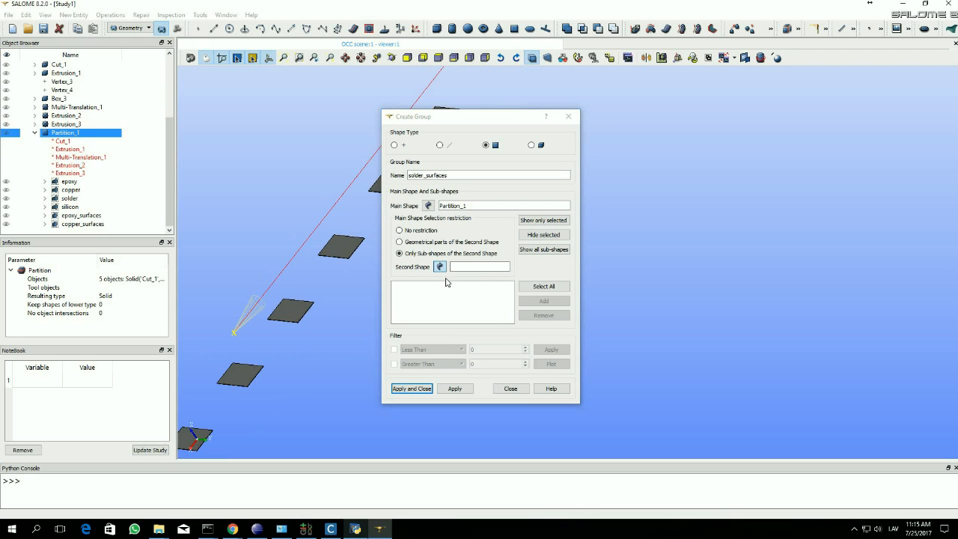
pyautogui.click(544, 287)
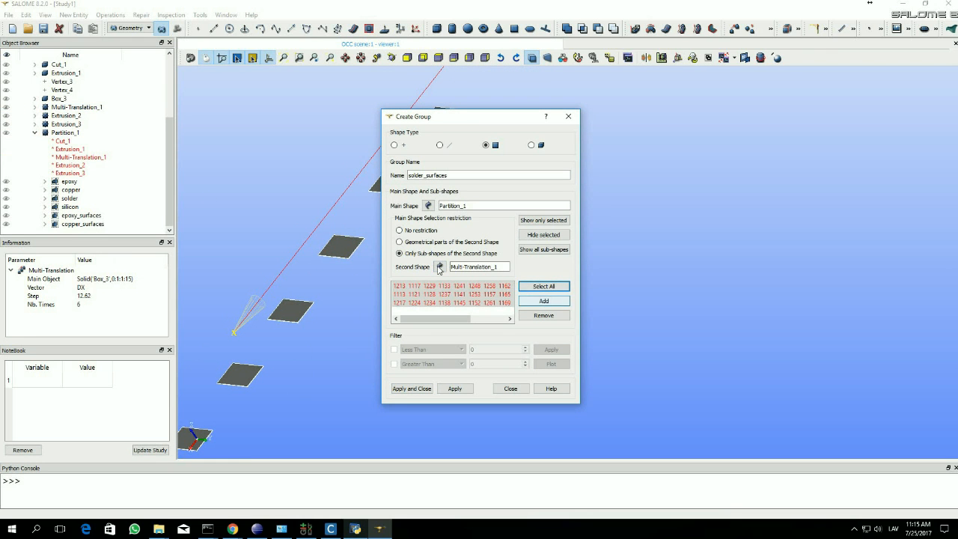
# Set the copper group as the second shape and remove the faces it shares with the solder pads from solder_surfaces
pyautogui.click(77, 150)
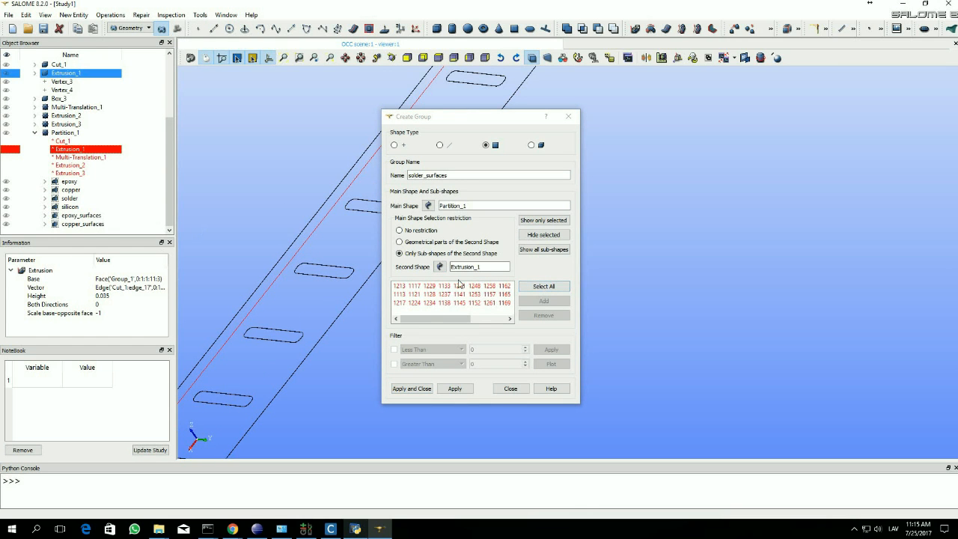
pyautogui.click(440, 266)
pyautogui.click(70, 190)
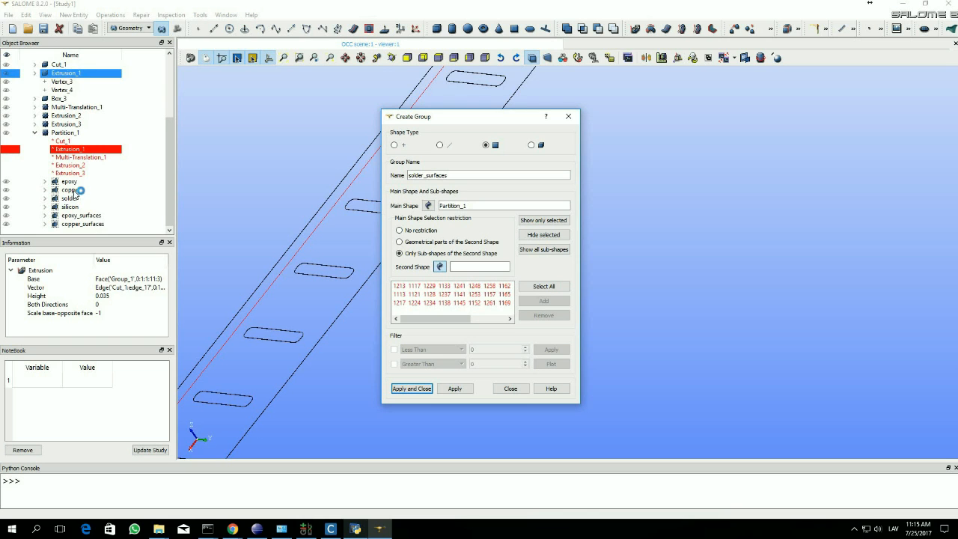
pyautogui.click(543, 289)
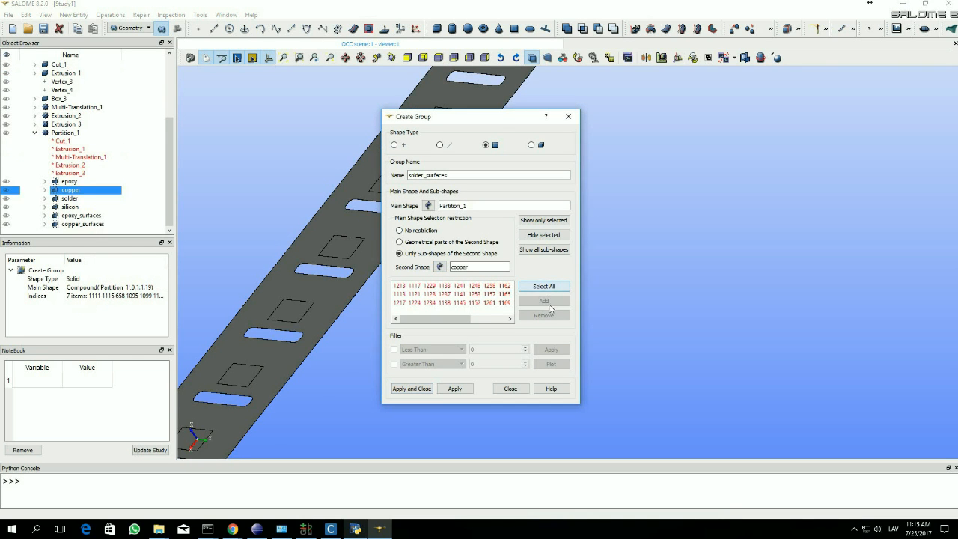
pyautogui.click(543, 315)
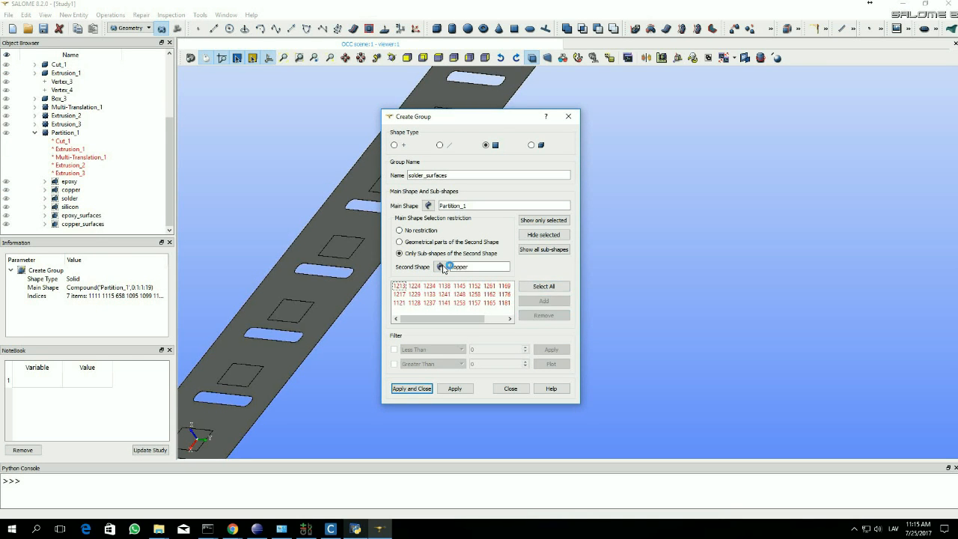
# Set the silicon group as the second shape and remove the faces it shares with the solder pads from solder_surfaces
pyautogui.click(440, 267)
pyautogui.click(70, 207)
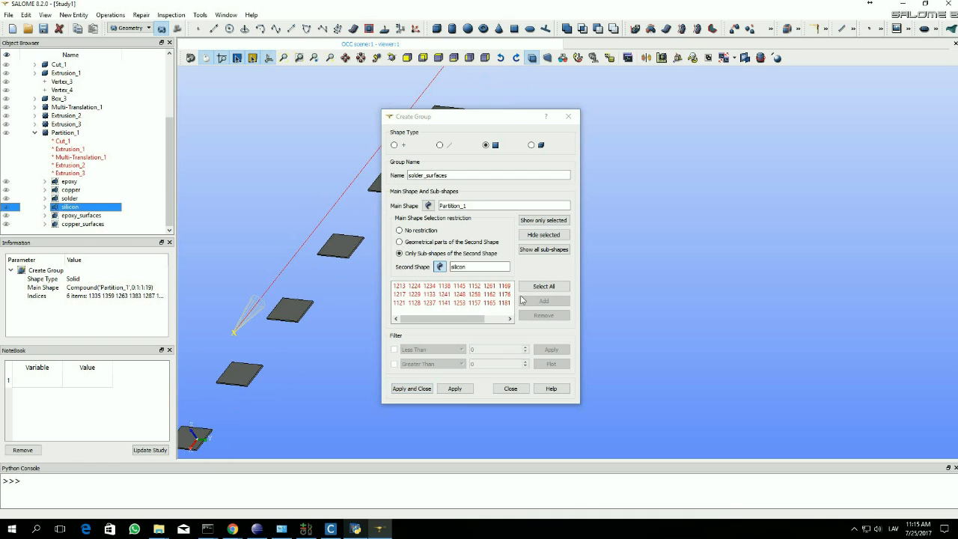
pyautogui.click(544, 287)
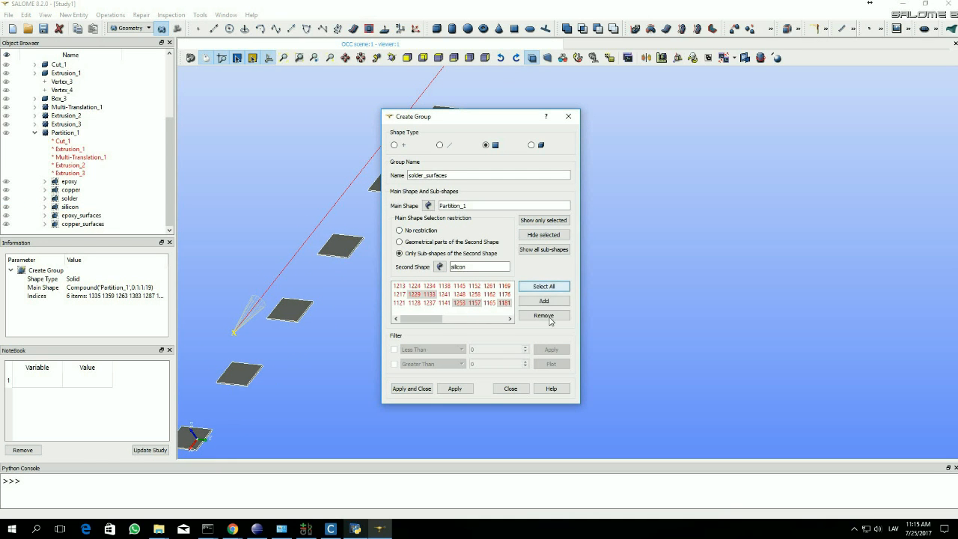
pyautogui.click(544, 300)
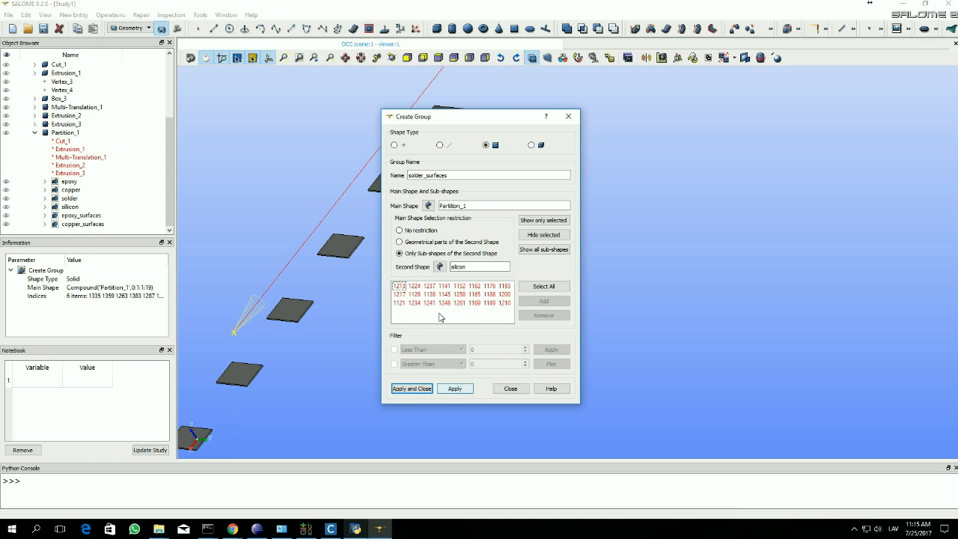
# Create the solder_surfaces group and inspect its pad side faces in the viewer
pyautogui.click(428, 390)
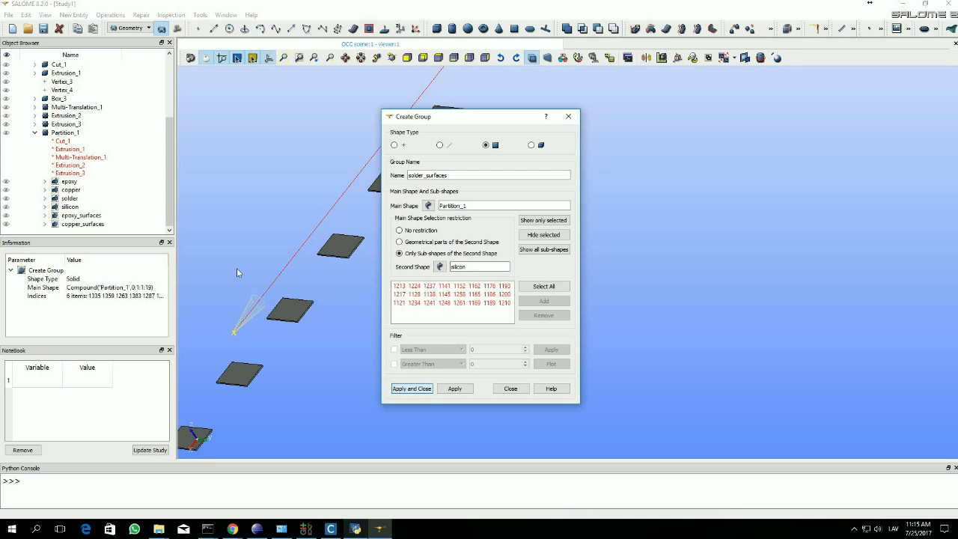
pyautogui.scroll(-3, 324, 299)
pyautogui.moveTo(324, 293); pyautogui.dragTo(419, 253, button='middle')
pyautogui.scroll(3, 420, 254)
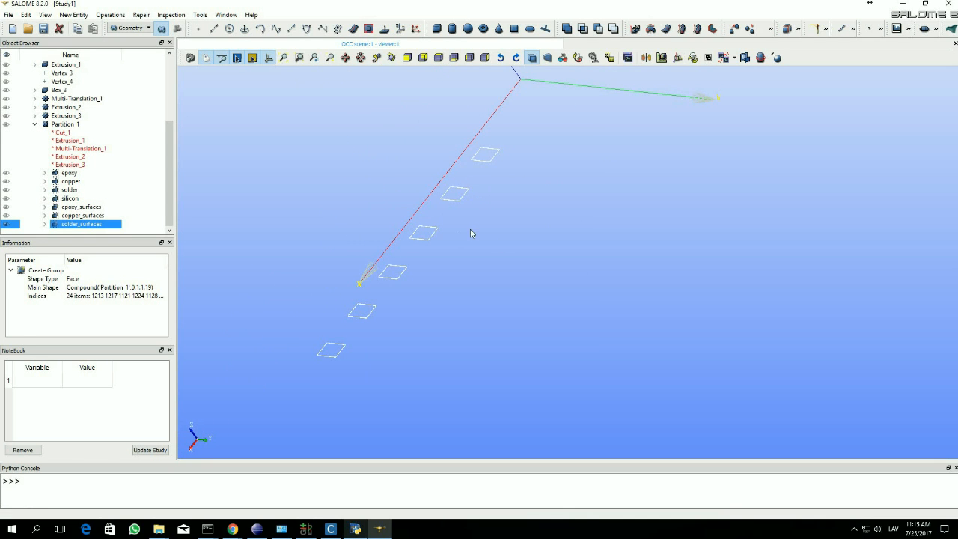
pyautogui.scroll(1, 442, 198)
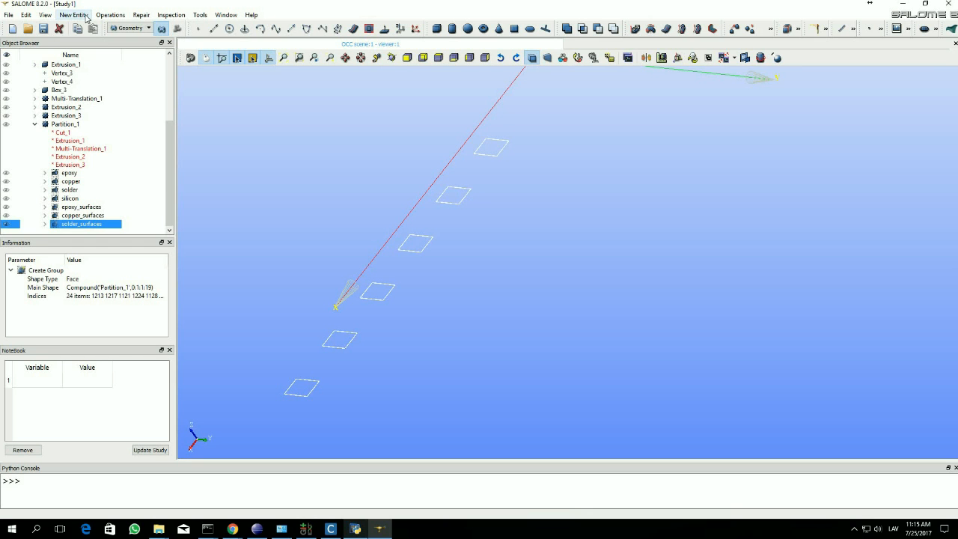
# Start another face group with Partition_1 as the main shape and name it silicon_surface
pyautogui.click(86, 18)
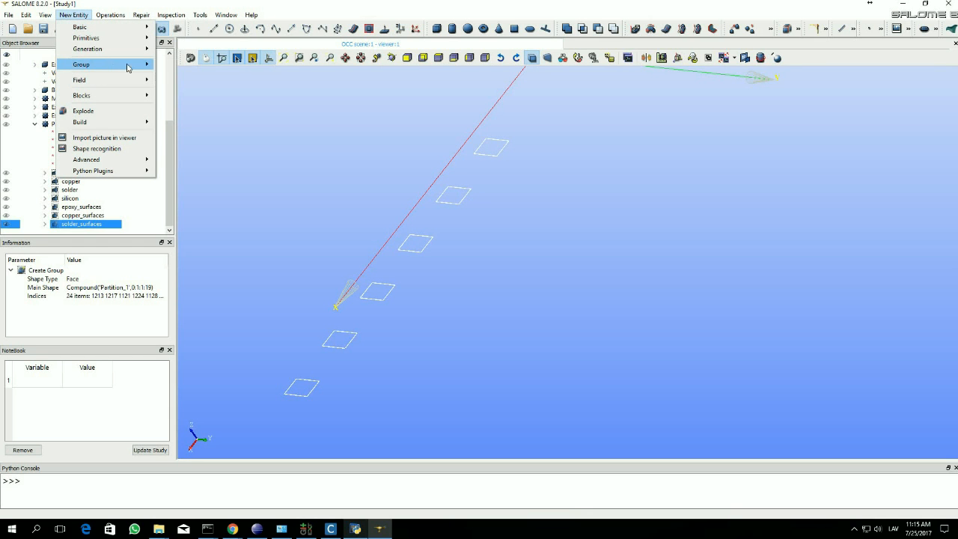
pyautogui.moveTo(128, 66)
pyautogui.click(174, 67)
pyautogui.click(486, 148)
pyautogui.click(430, 206)
pyautogui.click(65, 124)
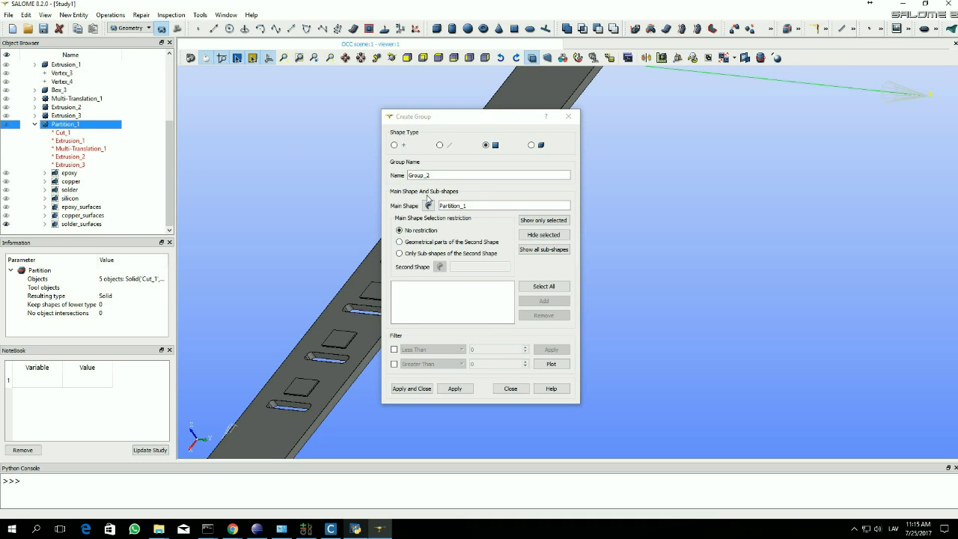
pyautogui.click(394, 180)
pyautogui.write('silicon_surface')
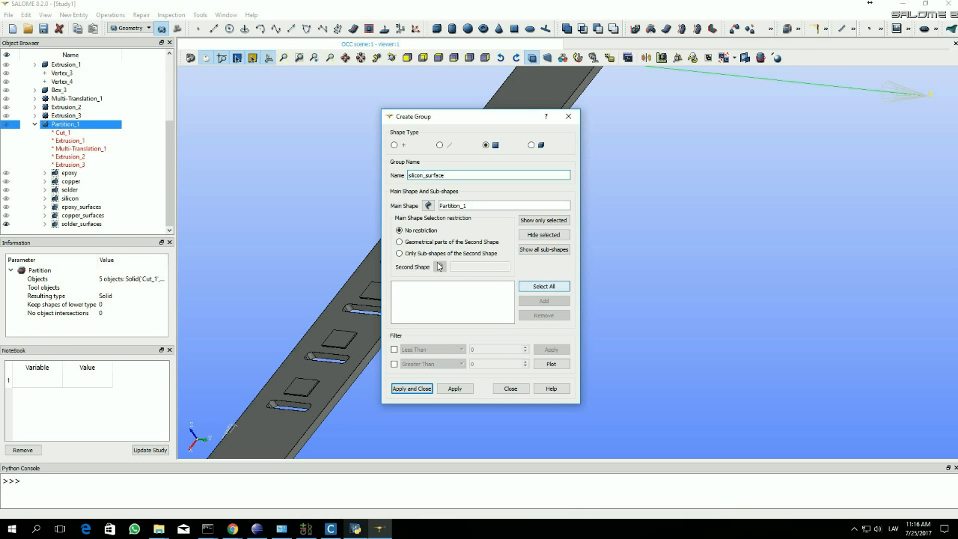
# Restrict the selection to sub-shapes of the silicon group, add all of its faces, and move the dialog clear of the pads
pyautogui.click(419, 253)
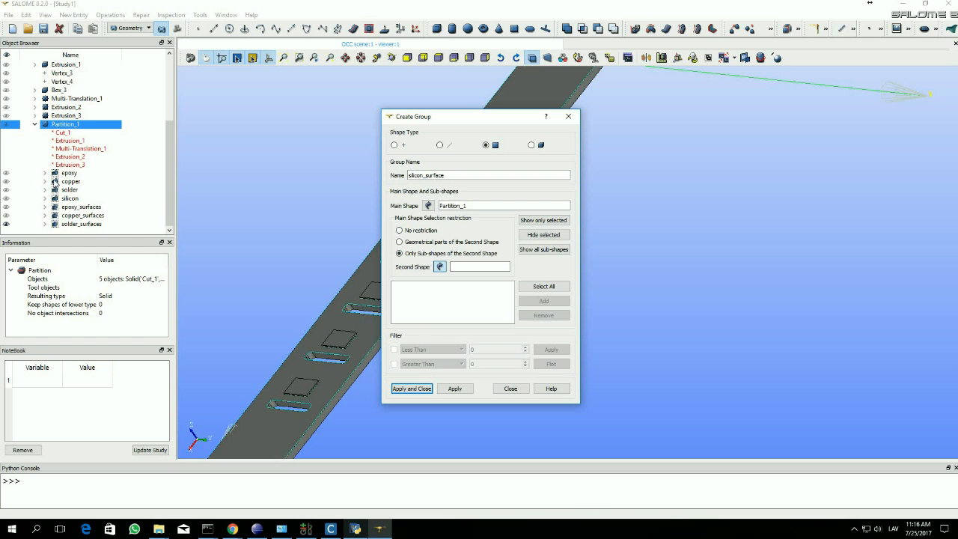
pyautogui.click(70, 198)
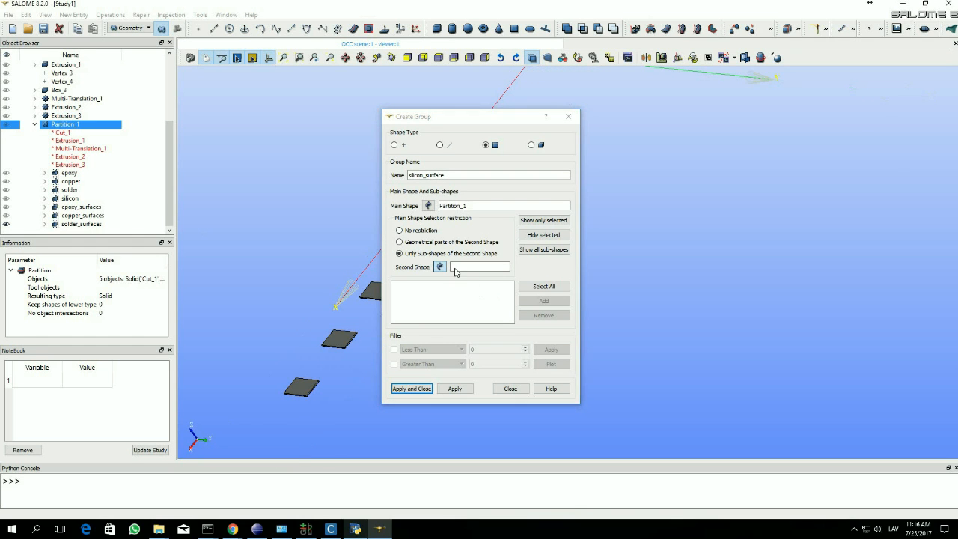
pyautogui.click(524, 289)
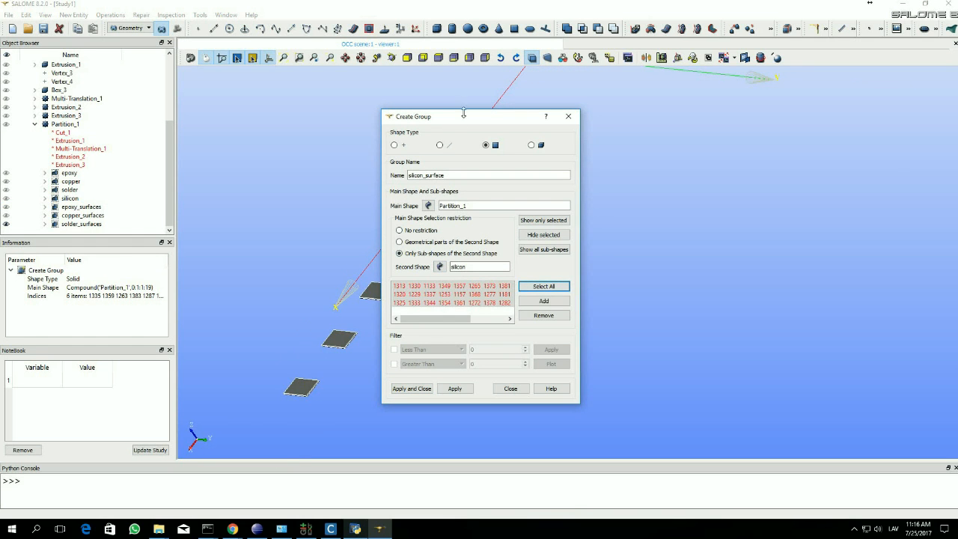
pyautogui.click(589, 243)
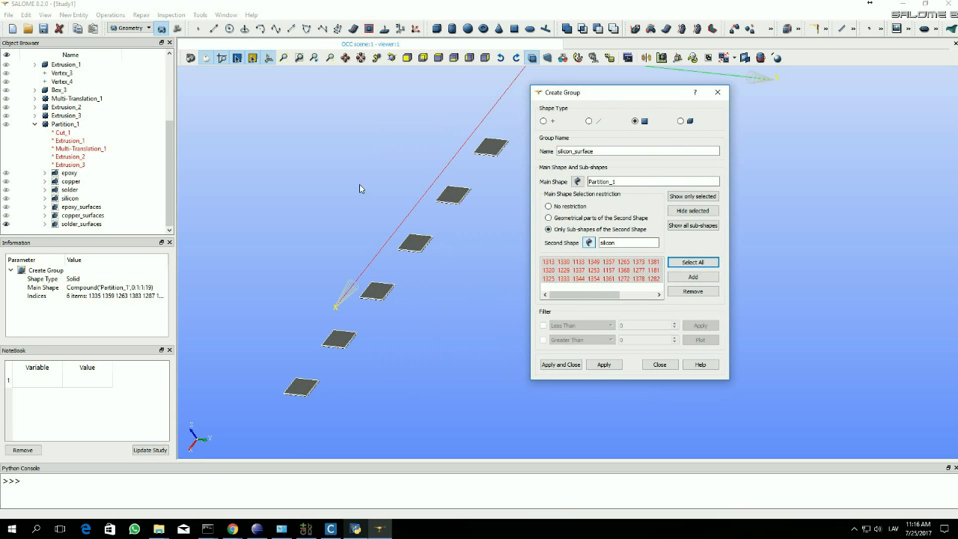
# Set the solder group as the second shape, remove its shared faces from the selection, and create the silicon_surface group
pyautogui.click(71, 190)
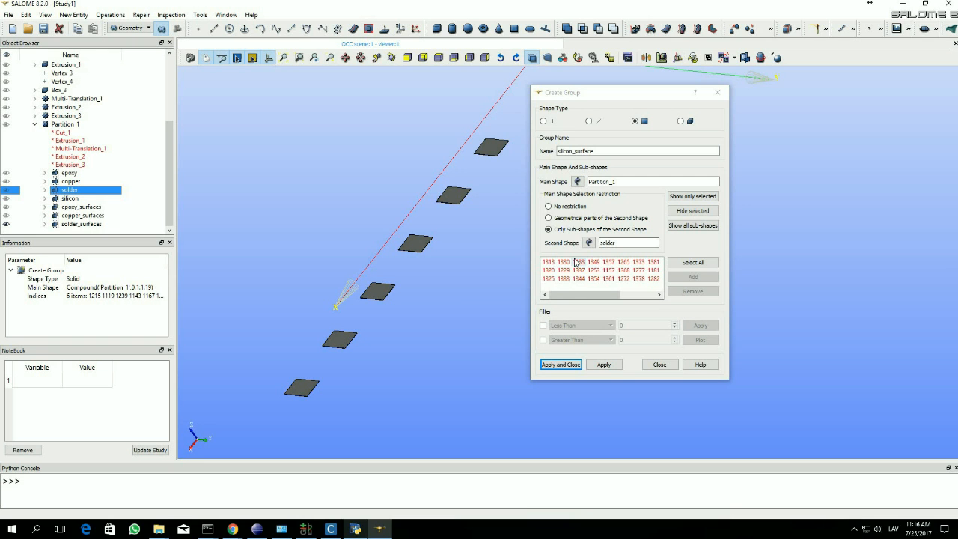
pyautogui.moveTo(586, 96); pyautogui.dragTo(546, 102)
pyautogui.moveTo(615, 107); pyautogui.dragTo(614, 108)
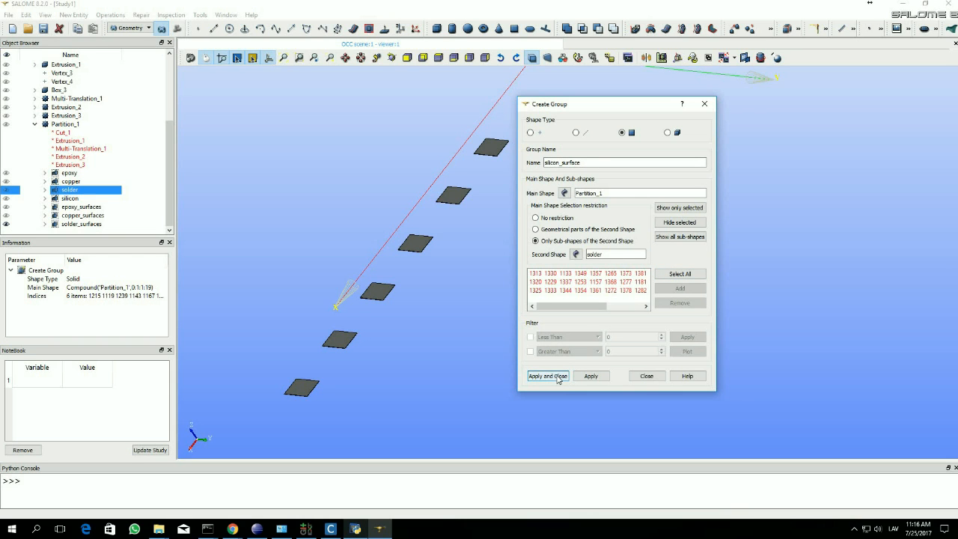
pyautogui.click(681, 279)
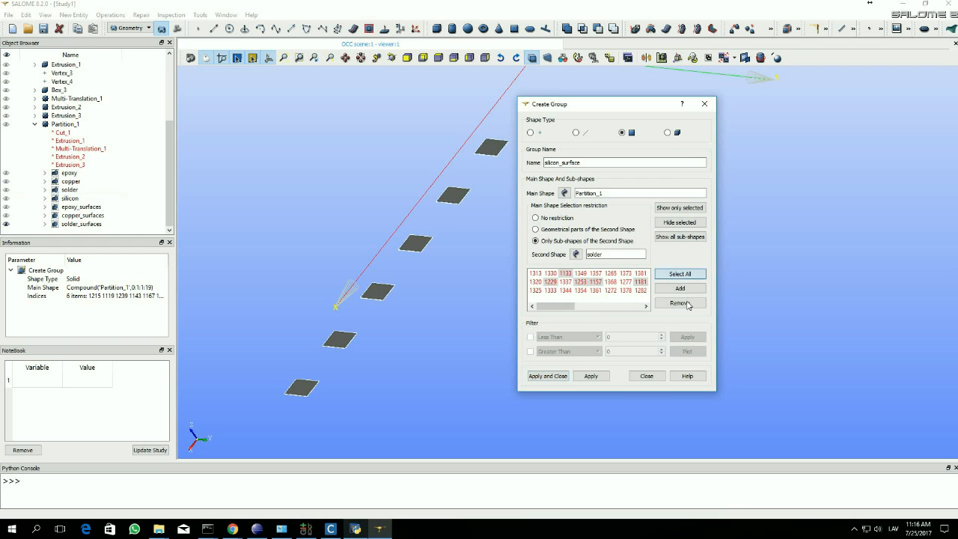
pyautogui.click(548, 376)
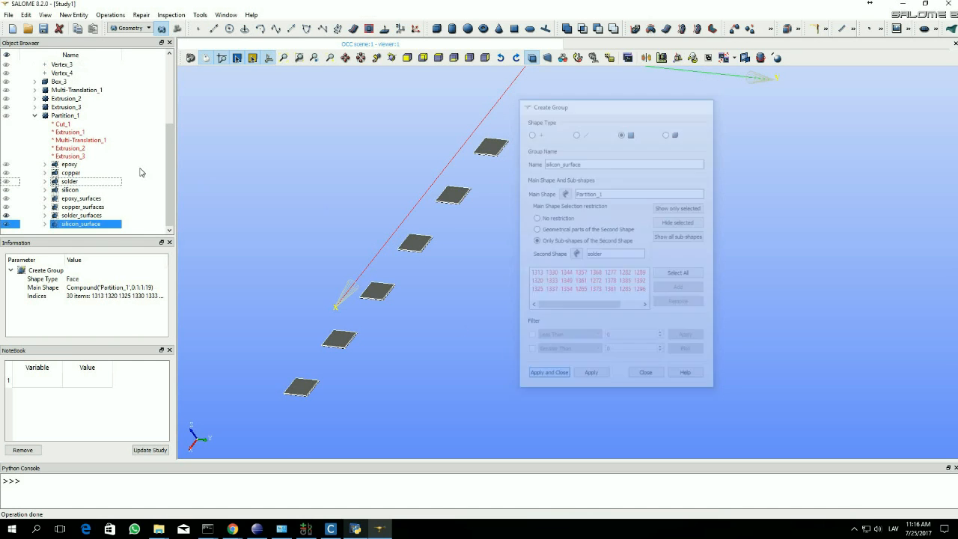
# Hide solder_surfaces and inspect the silicon_surface faces in the viewer
pyautogui.click(6, 216)
pyautogui.scroll(7, 374, 286)
pyautogui.moveTo(352, 296); pyautogui.dragTo(463, 282)
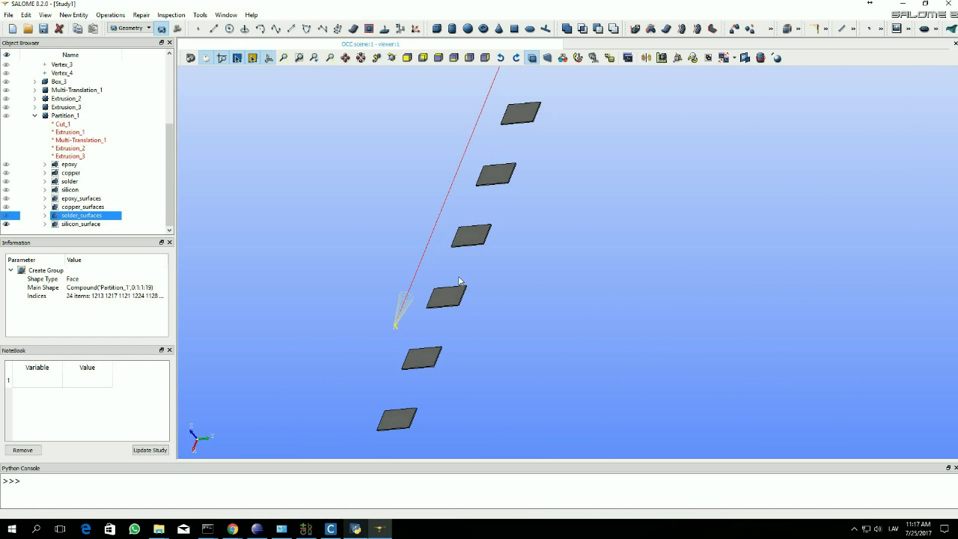
pyautogui.keyDown('ctrl'); pyautogui.moveTo(479, 260); pyautogui.dragTo(487, 238, button='middle'); pyautogui.keyUp('ctrl')
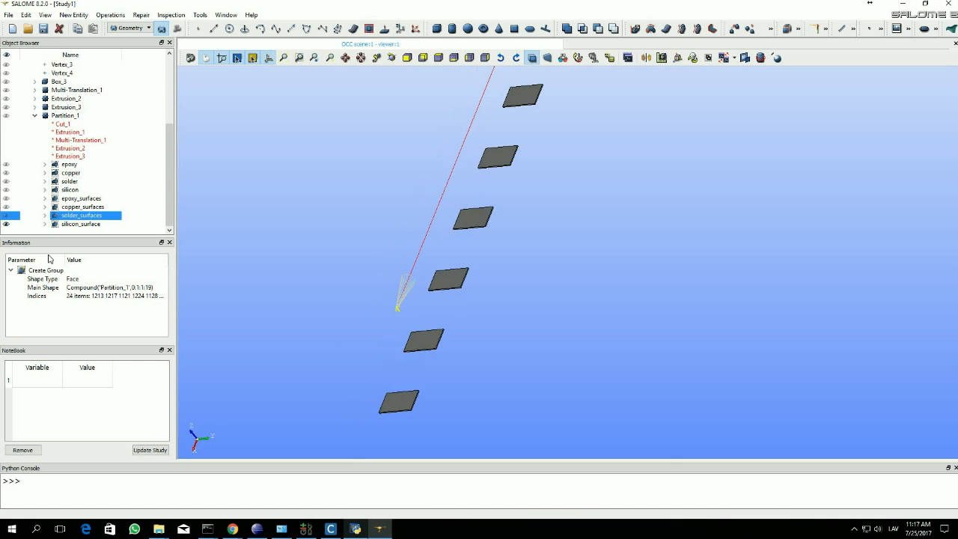
# Open the silicon_surface group for editing and show only its own faces, with the dialog moved clear of the pads
pyautogui.click(75, 224)
pyautogui.rightClick(75, 224)
pyautogui.click(97, 252)
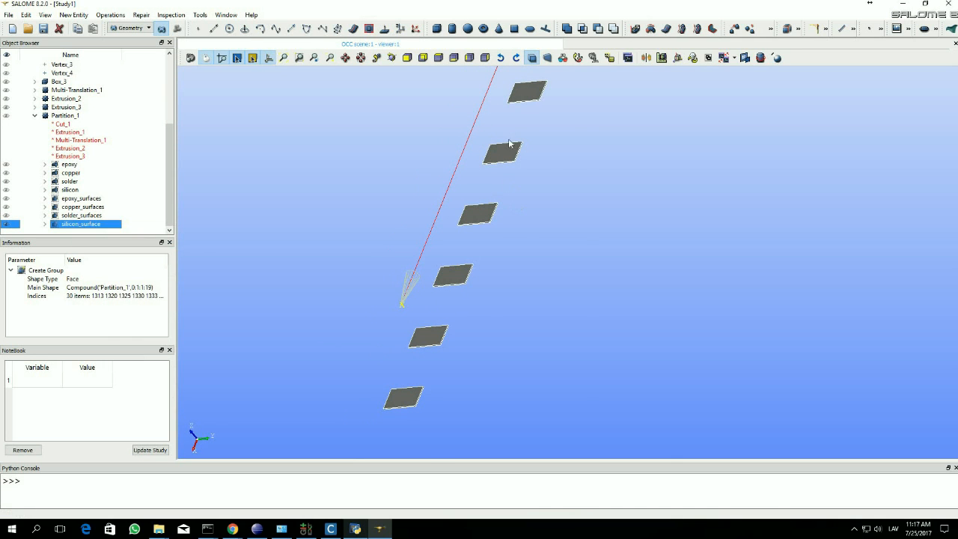
pyautogui.click(446, 294)
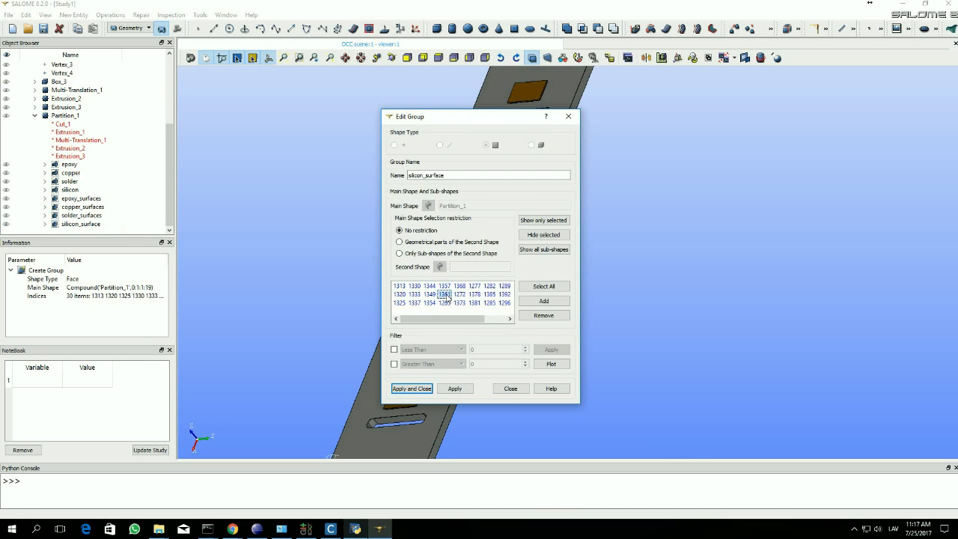
pyautogui.hotkey('ctrl', 'a')
pyautogui.click(547, 223)
pyautogui.moveTo(539, 117); pyautogui.dragTo(780, 101)
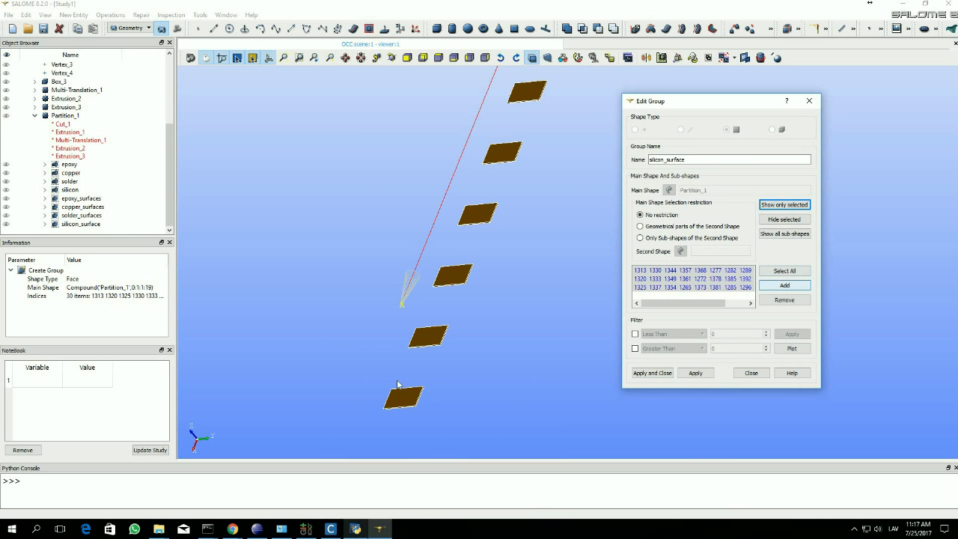
# Remove the top faces of the six silicon pads from the silicon_surface group and apply the edit
pyautogui.click(428, 344)
pyautogui.keyDown('shift'); pyautogui.click(428, 345); pyautogui.keyUp('shift')
pyautogui.keyDown('shift'); pyautogui.click(459, 277); pyautogui.keyUp('shift')
pyautogui.keyDown('shift'); pyautogui.click(477, 219); pyautogui.keyUp('shift')
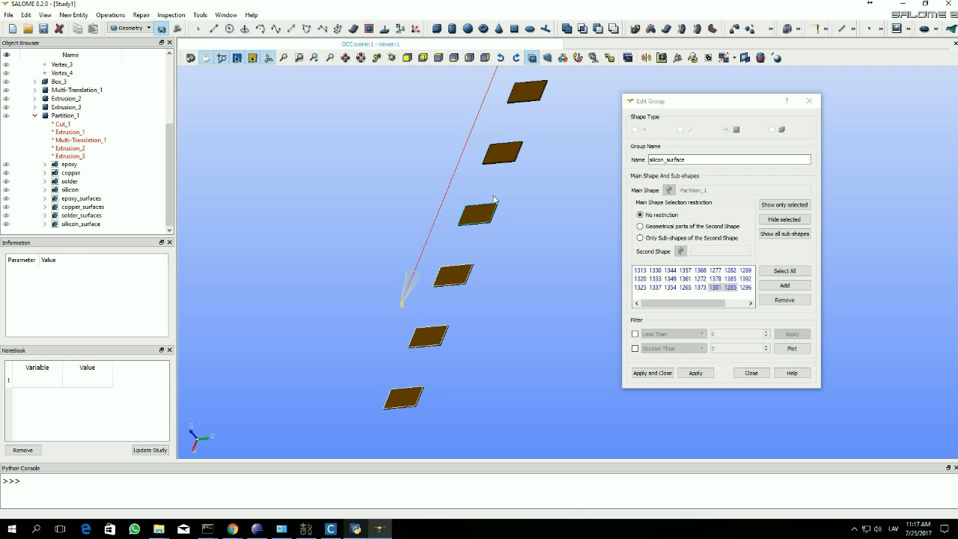
pyautogui.keyDown('shift'); pyautogui.click(508, 158); pyautogui.keyUp('shift')
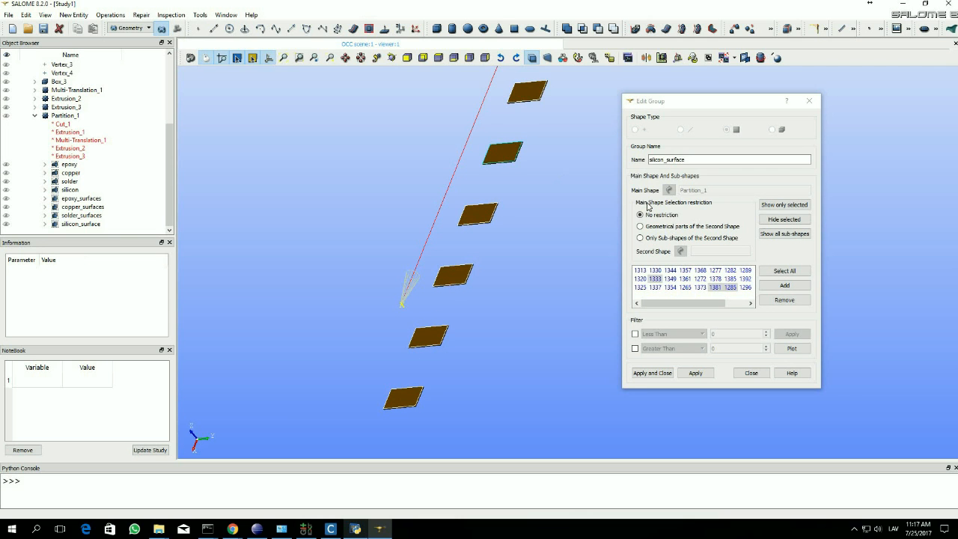
pyautogui.click(784, 299)
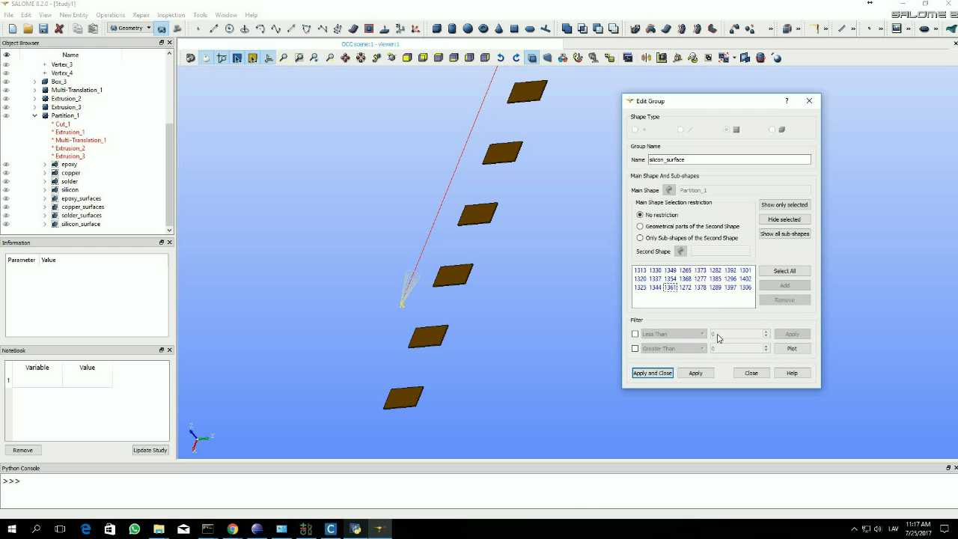
pyautogui.click(653, 372)
# Hide silicon_surface and start a face group named silicon_heating_surface with Partition_1 as the main shape
pyautogui.scroll(-5, 503, 254)
pyautogui.scroll(3, 521, 258)
pyautogui.click(7, 226)
pyautogui.click(65, 116)
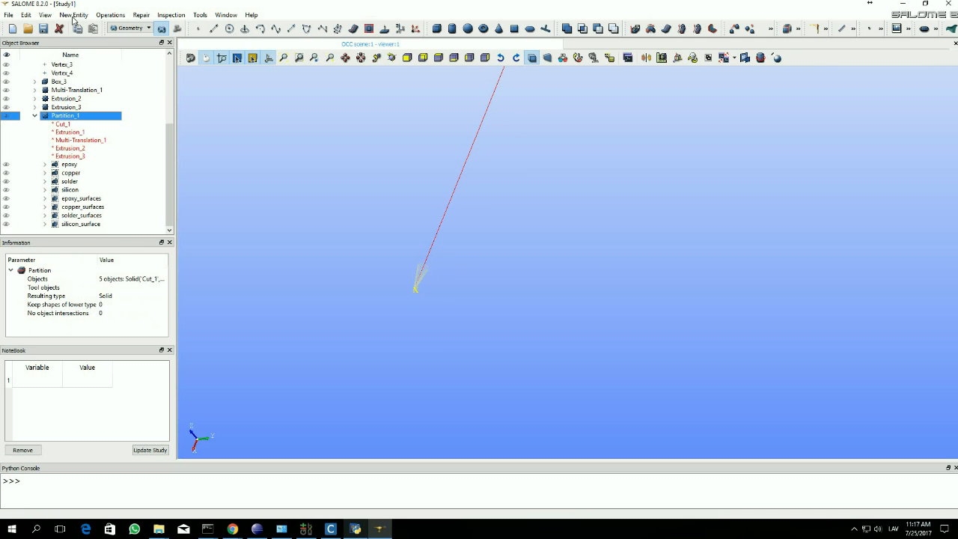
pyautogui.click(74, 15)
pyautogui.moveTo(134, 65)
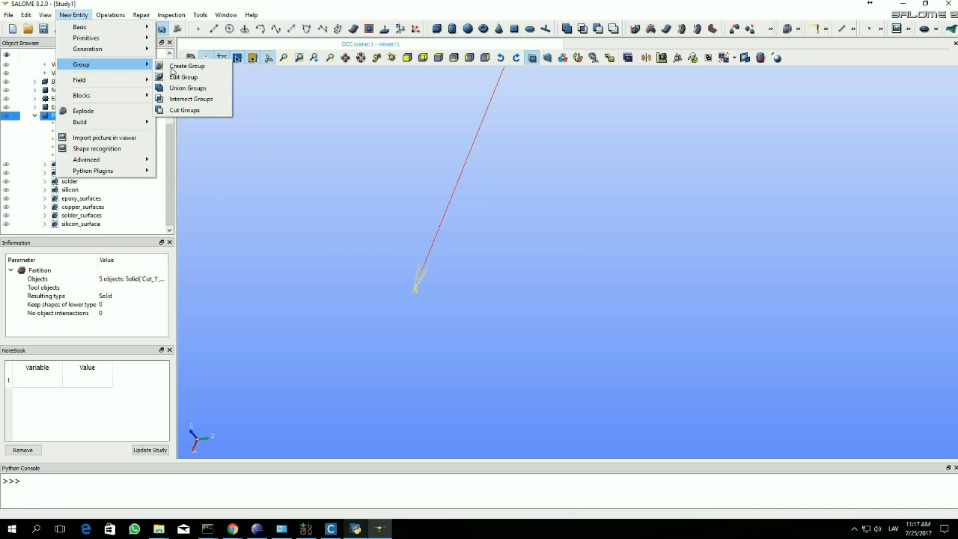
pyautogui.click(184, 66)
pyautogui.click(485, 145)
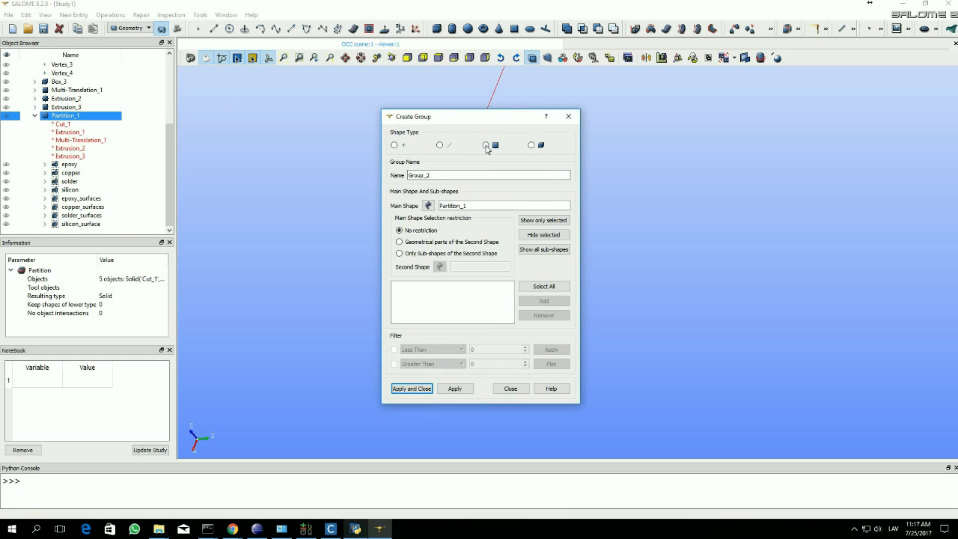
pyautogui.press('Tab')
pyautogui.write('si')
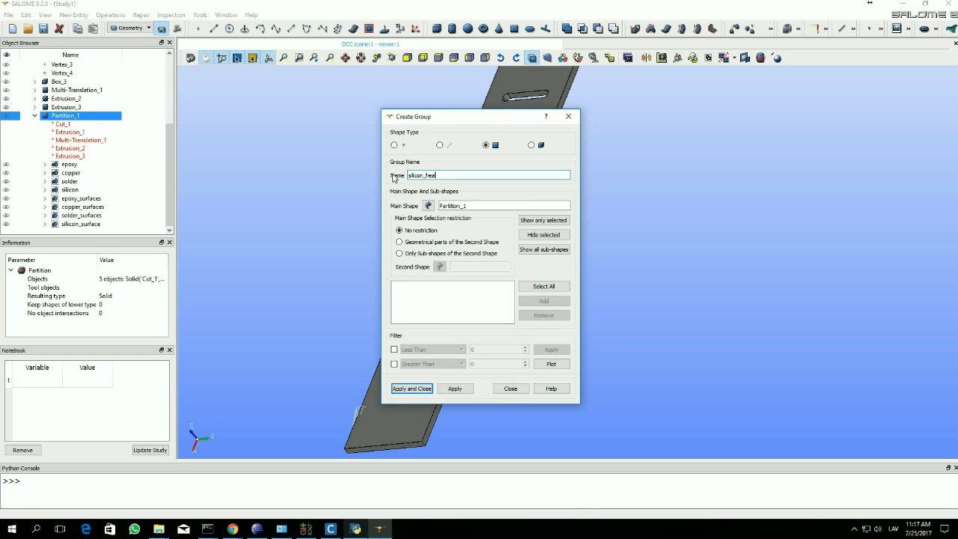
pyautogui.write('licon_heating_surface')
# Restrict the selection to sub-shapes of the silicon group and create silicon_heating_surface from the top faces of the six pads
pyautogui.moveTo(506, 112); pyautogui.dragTo(677, 95)
pyautogui.click(571, 237)
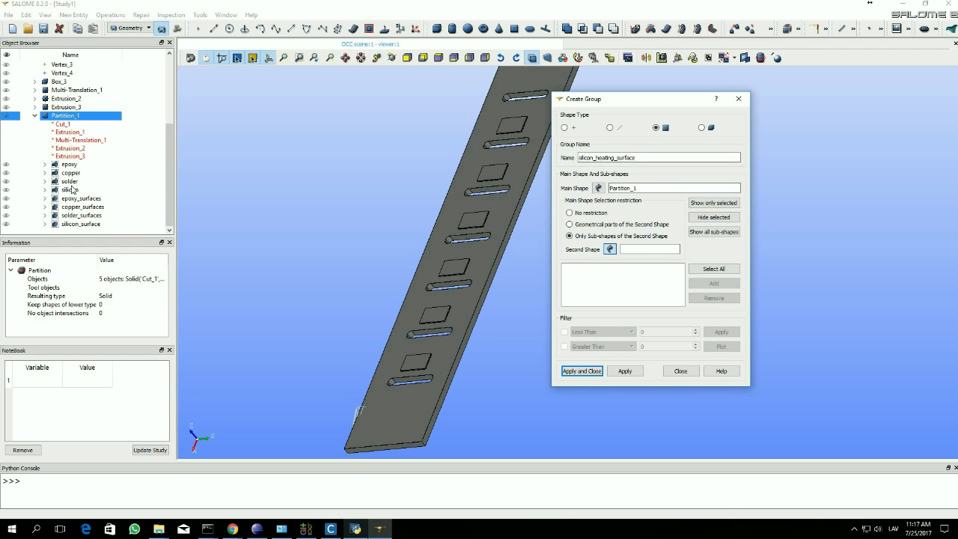
pyautogui.click(70, 190)
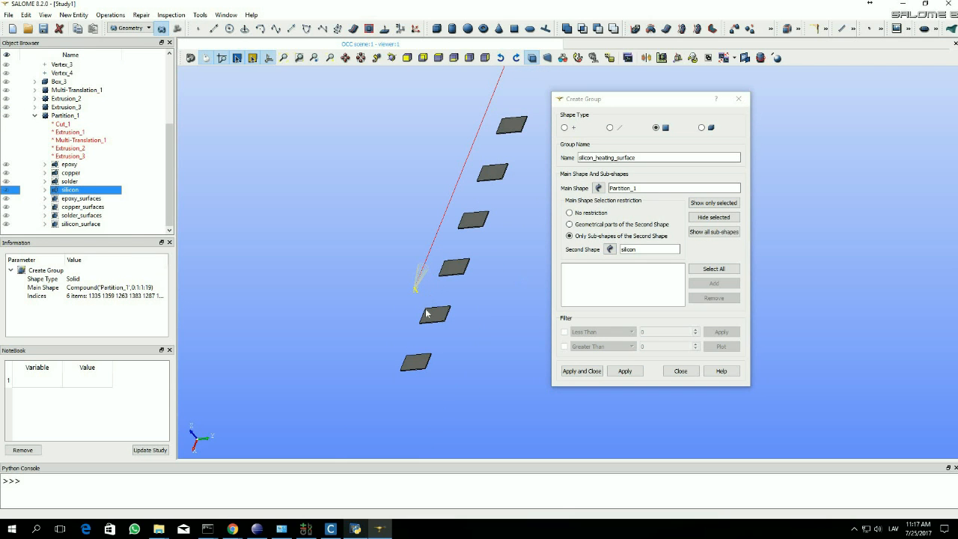
pyautogui.click(433, 341)
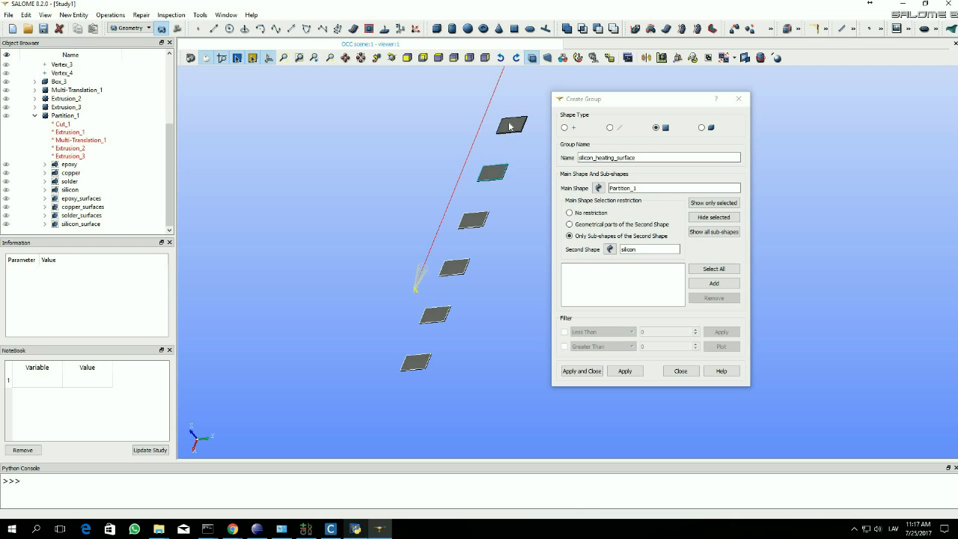
pyautogui.click(714, 285)
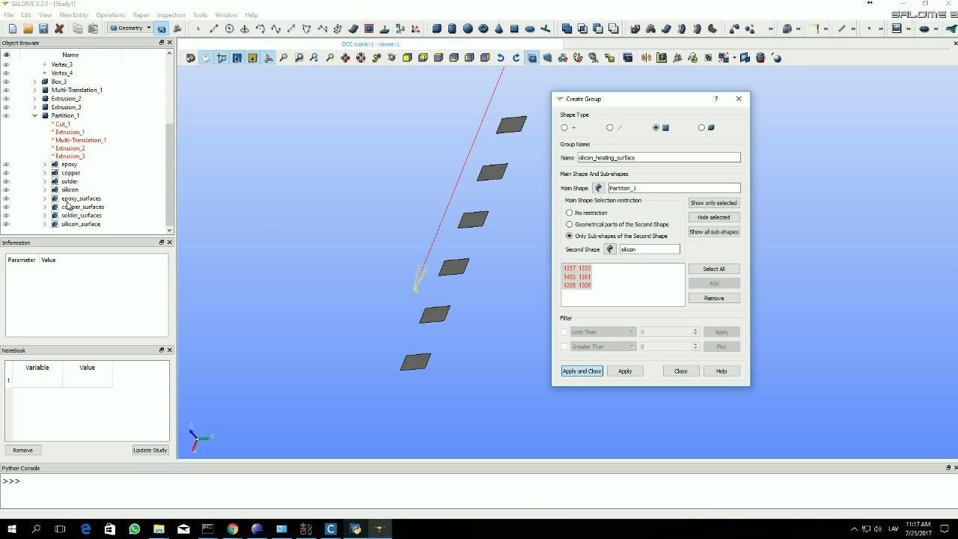
pyautogui.press('Return')
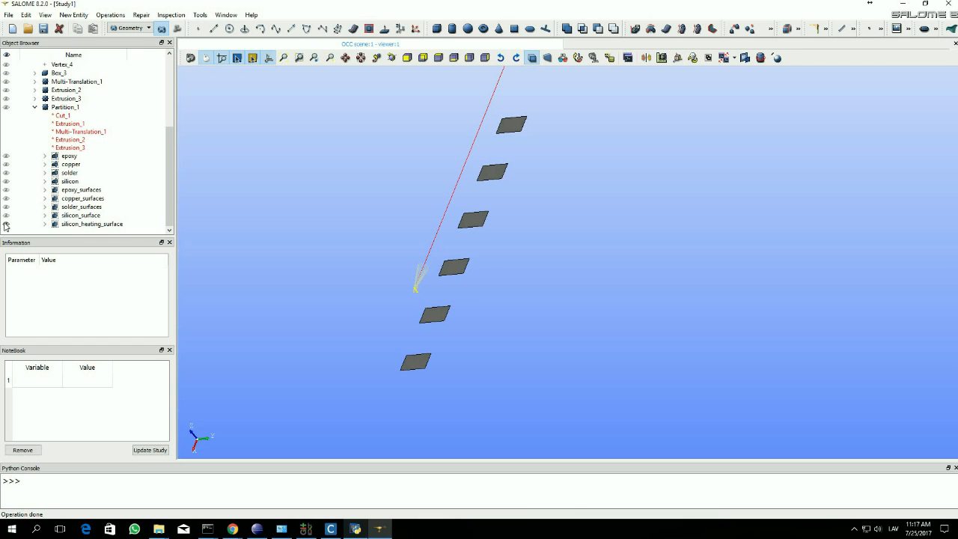
# Display all the remaining surface groups and material solid groups of Partition_1 together in the viewer
pyautogui.click(6, 215)
pyautogui.click(6, 207)
pyautogui.click(6, 198)
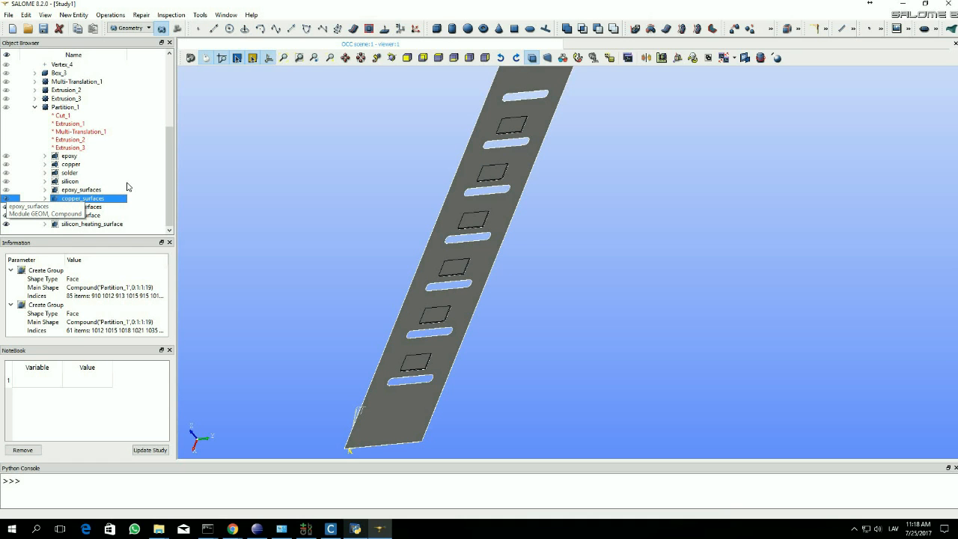
pyautogui.click(6, 189)
pyautogui.click(6, 181)
pyautogui.click(6, 173)
pyautogui.click(6, 164)
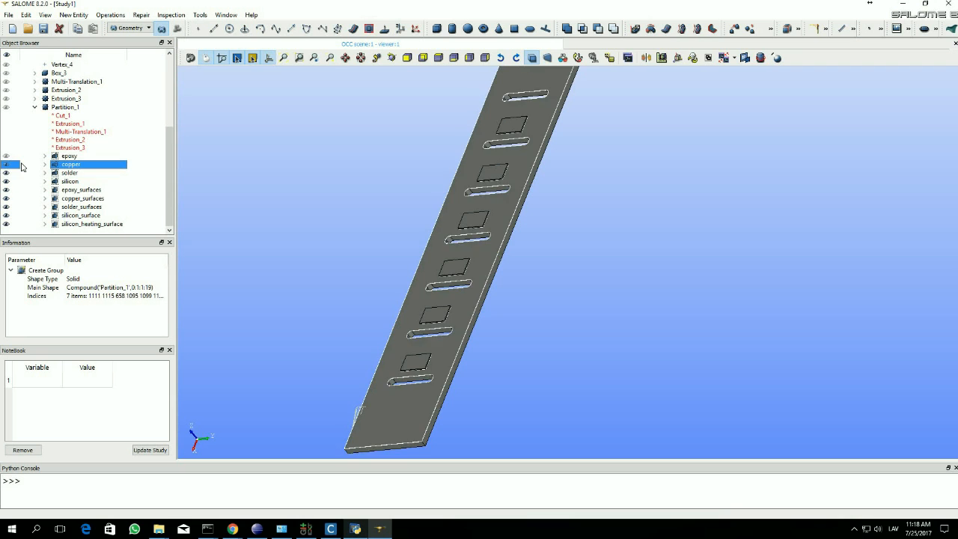
pyautogui.click(6, 156)
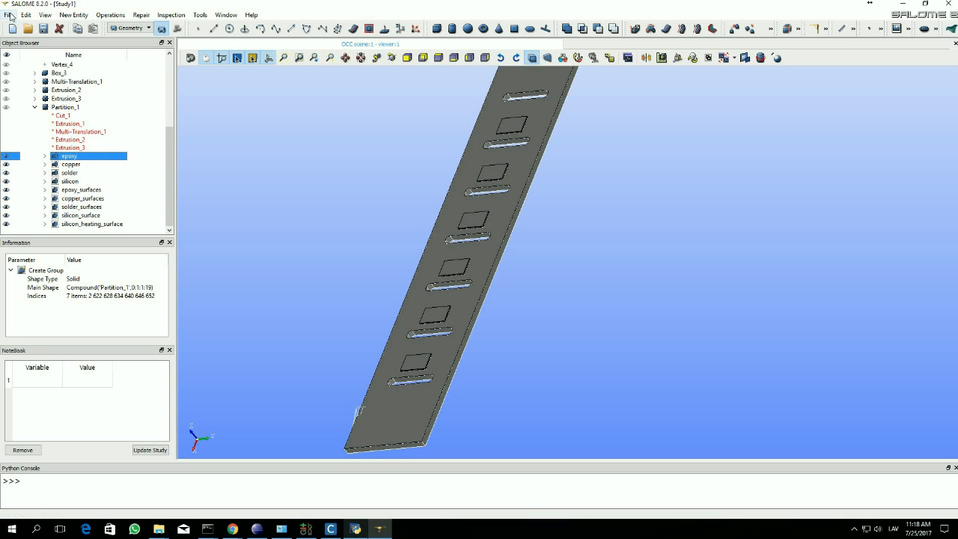
# Save the study as pcb_model in the case-2017-07-25 folder inside the Cenos directory
pyautogui.click(9, 15)
pyautogui.click(55, 71)
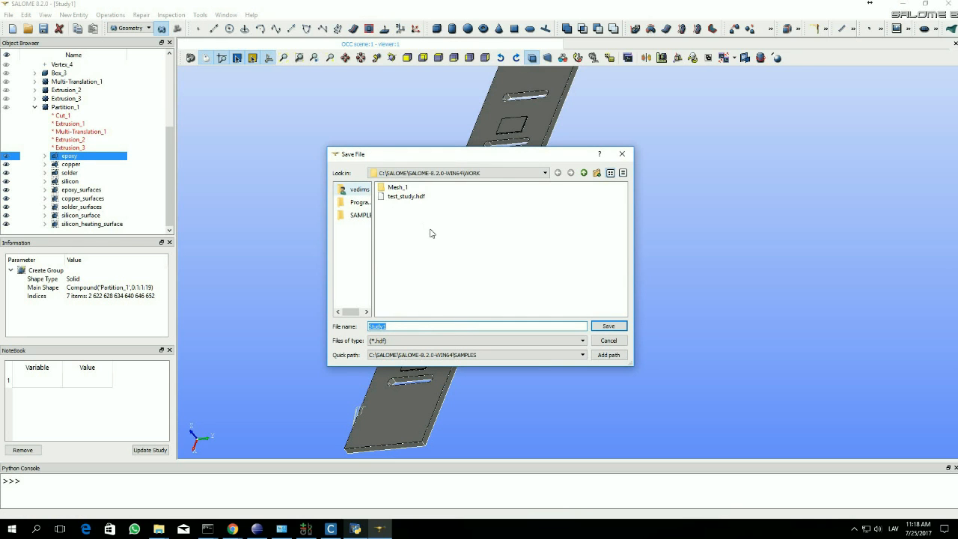
pyautogui.click(359, 192)
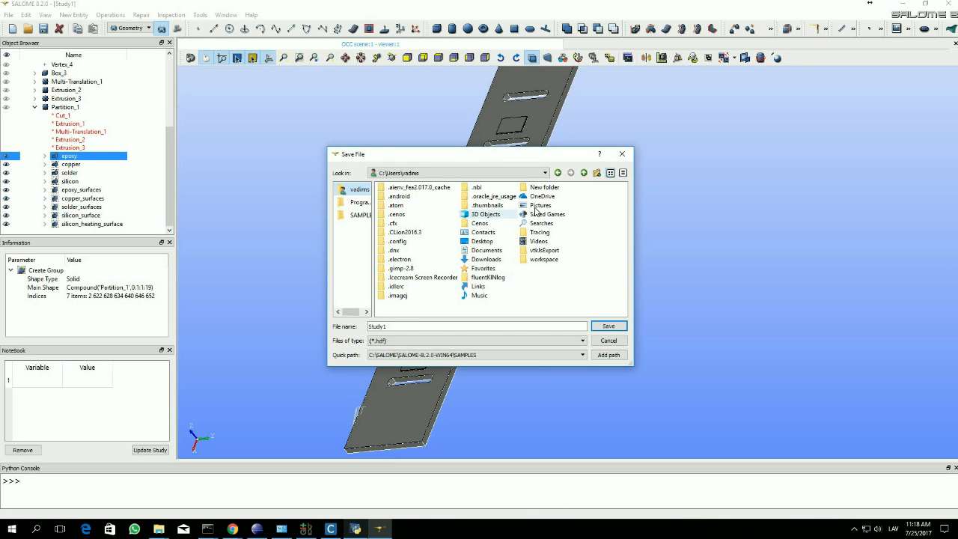
pyautogui.click(480, 224)
pyautogui.doubleClick(427, 249)
pyautogui.write('pcb_model')
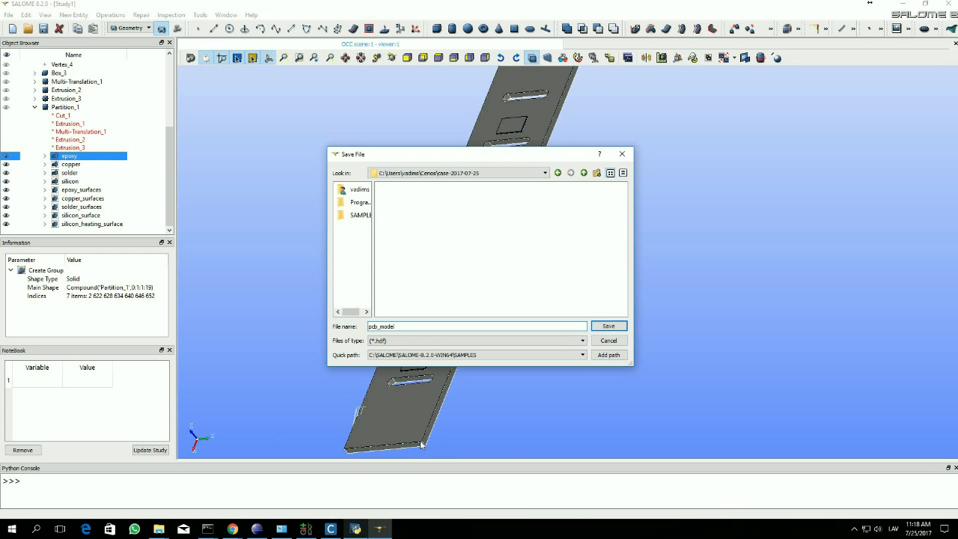
pyautogui.click(608, 326)
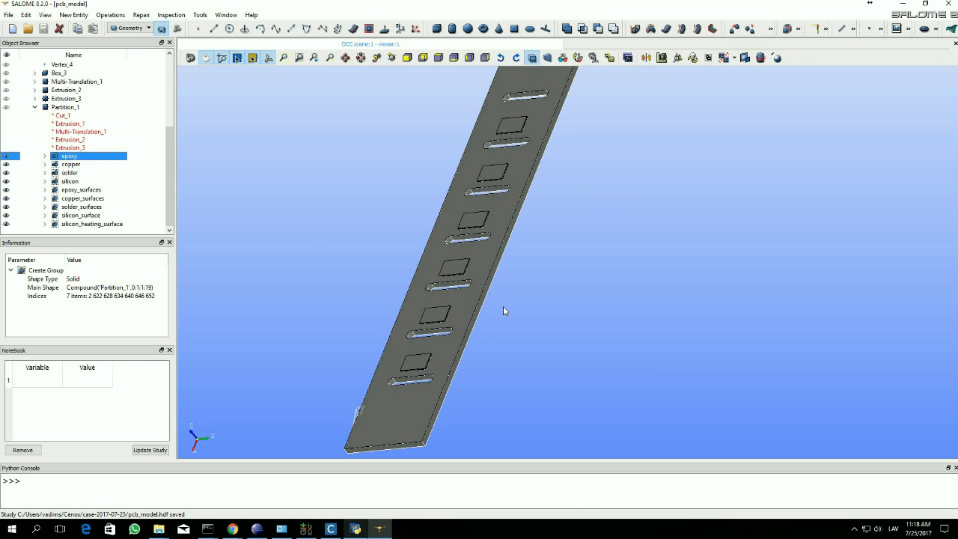